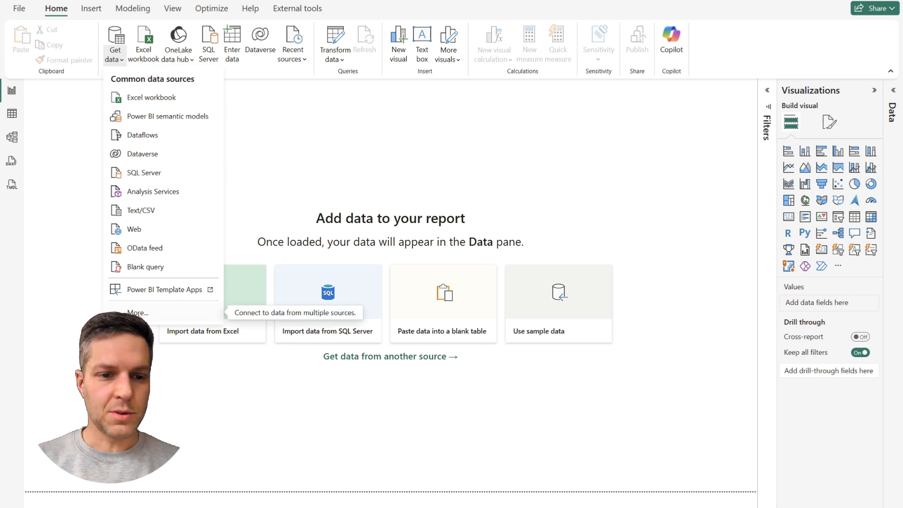
Find the Google Sheets connector by searching for "google", connect with it and accept the third-party service notice.
{"action": "key", "text": "Escape"}
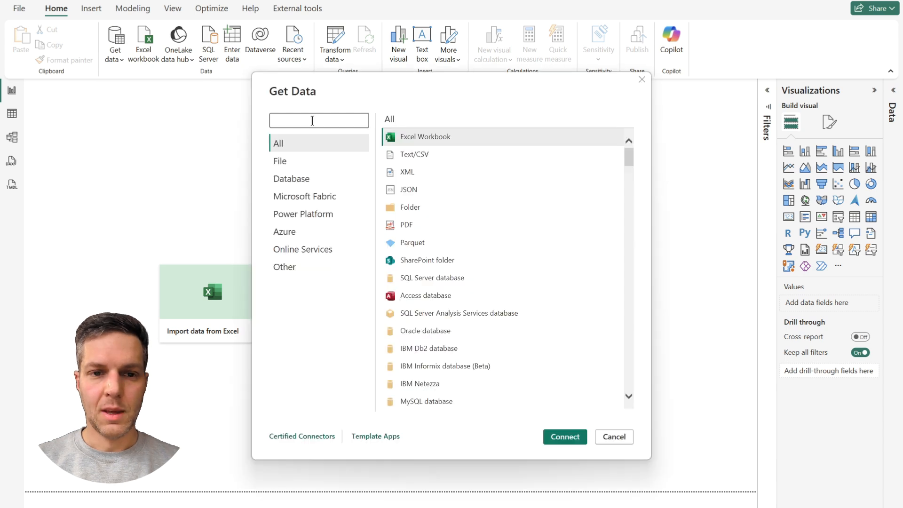
{"action": "type", "text": "google"}
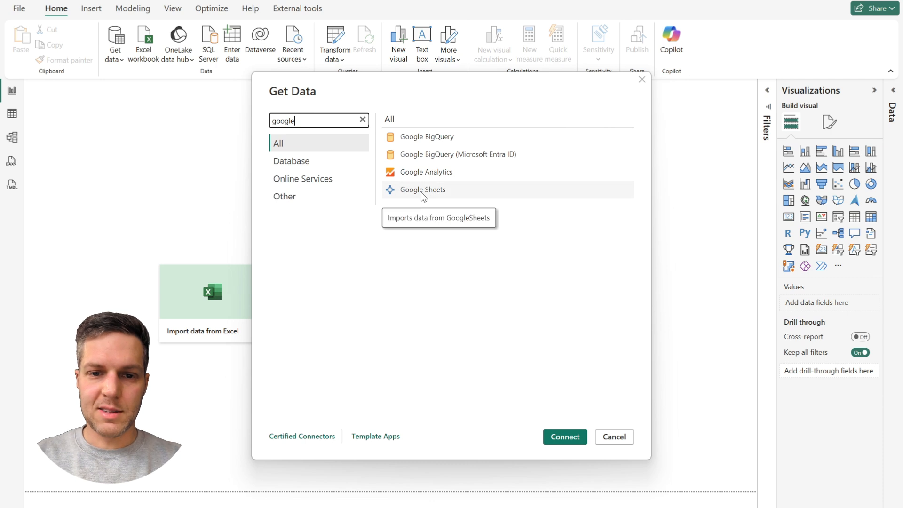
{"action": "left_click", "coordinate": [421, 195]}
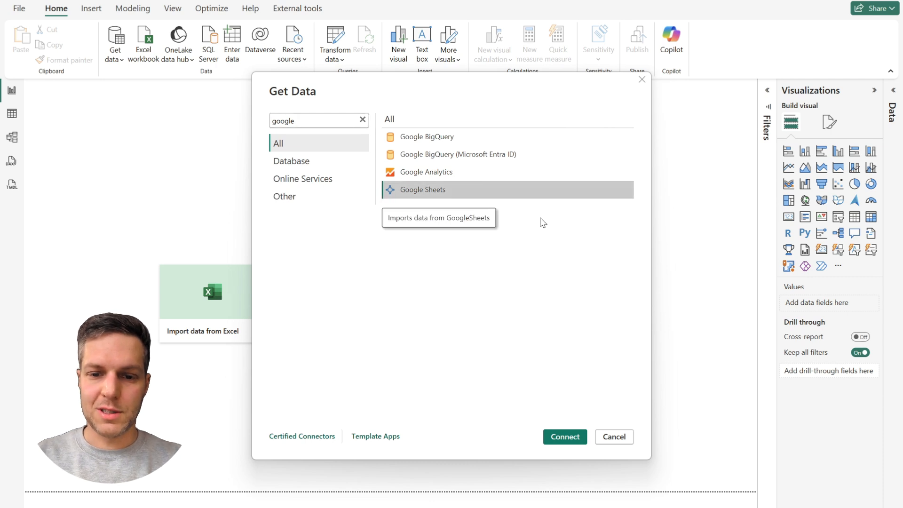
{"action": "left_click", "coordinate": [569, 437]}
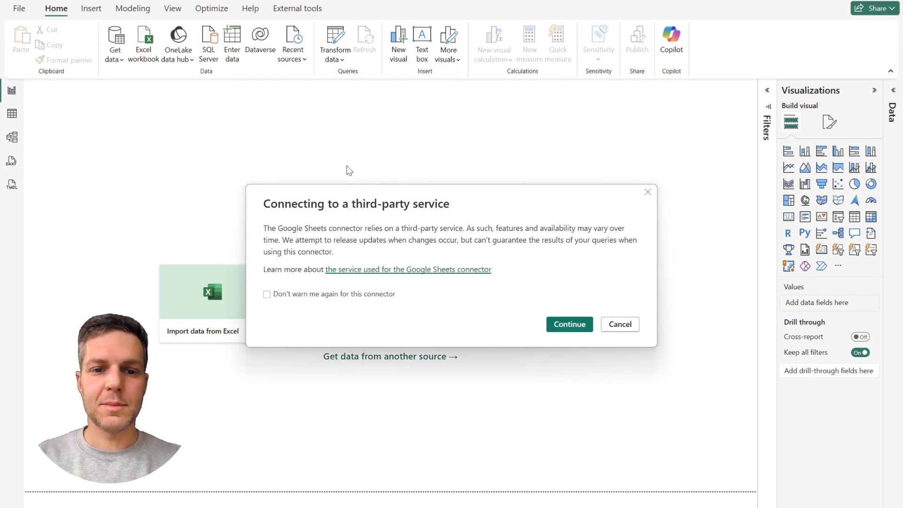
{"action": "left_click", "coordinate": [568, 327]}
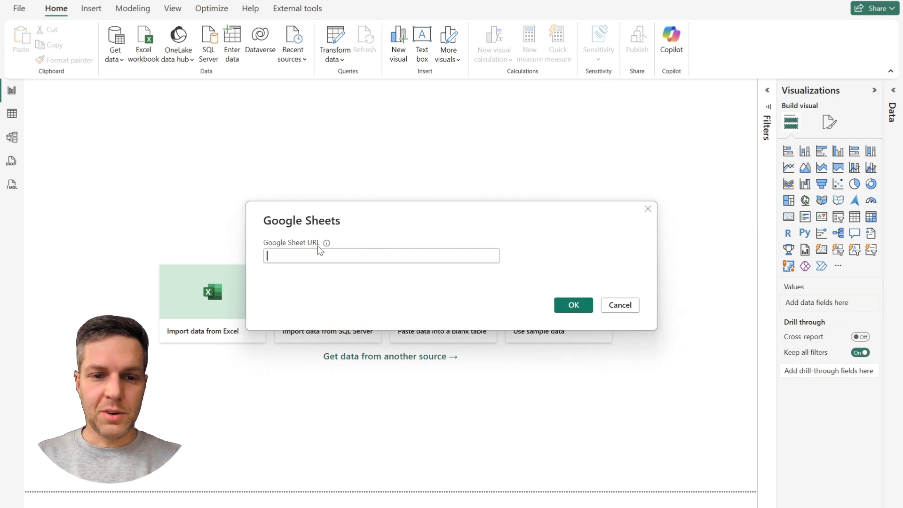
Copy the URL of the Product Sales spreadsheet from the browser and submit it as the Google Sheet URL.
{"action": "mouse_move", "coordinate": [327, 244]}
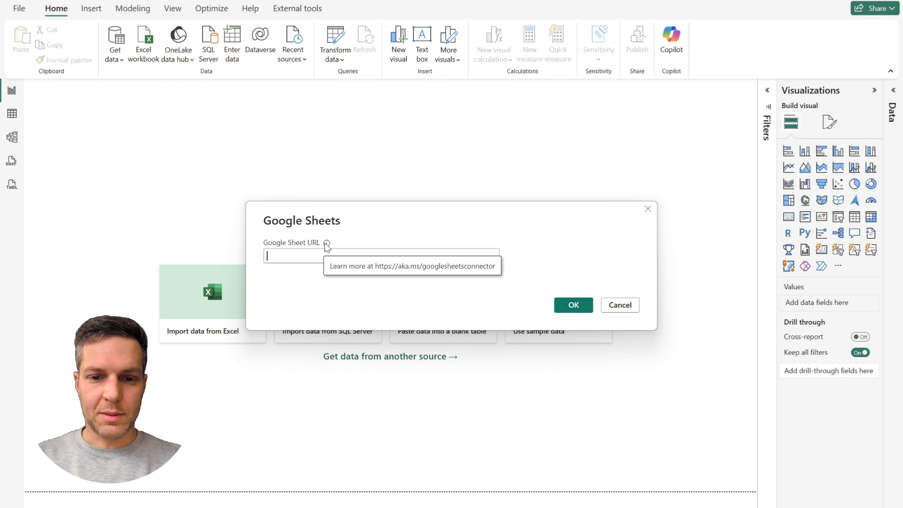
{"action": "left_click", "coordinate": [389, 506]}
{"action": "left_click_drag", "start_coordinate": [514, 11], "coordinate": [2, 40]}
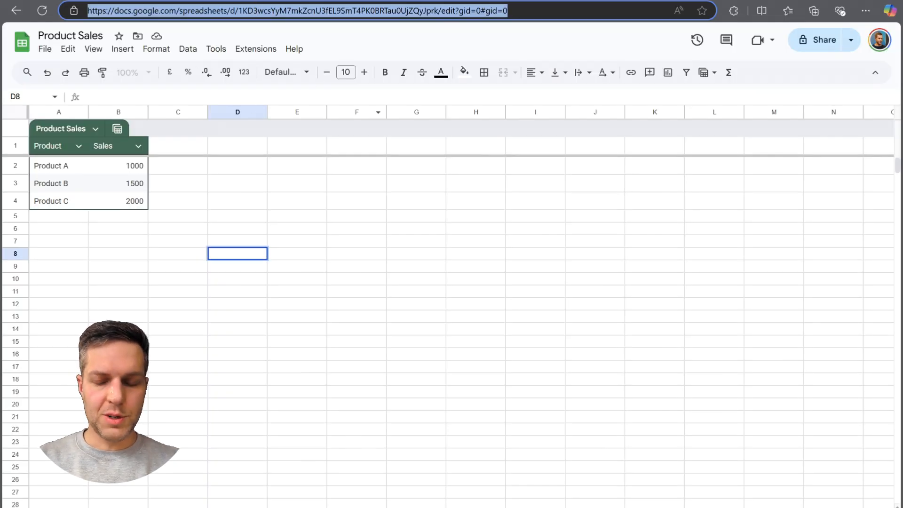
{"action": "key", "text": "ctrl+c"}
{"action": "key", "text": "alt+Tab"}
{"action": "left_click", "coordinate": [353, 255]}
{"action": "key", "text": "ctrl+v"}
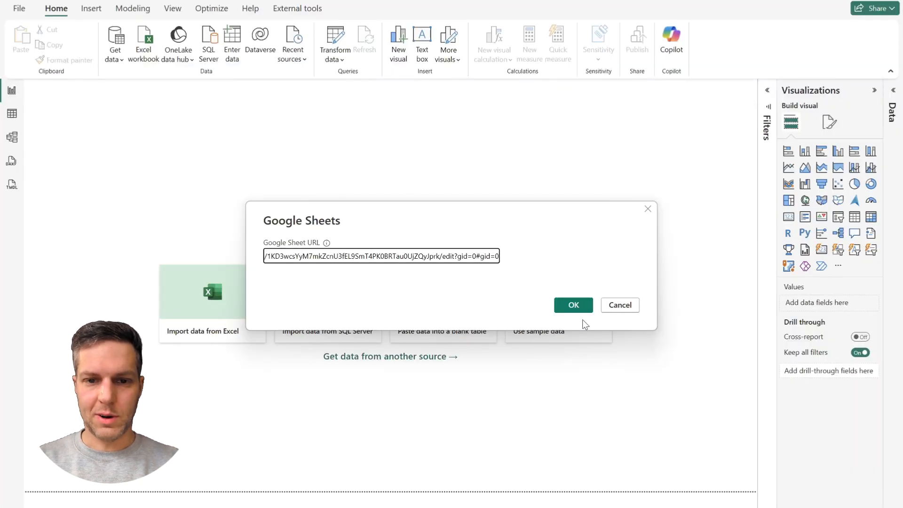
{"action": "left_click", "coordinate": [572, 303]}
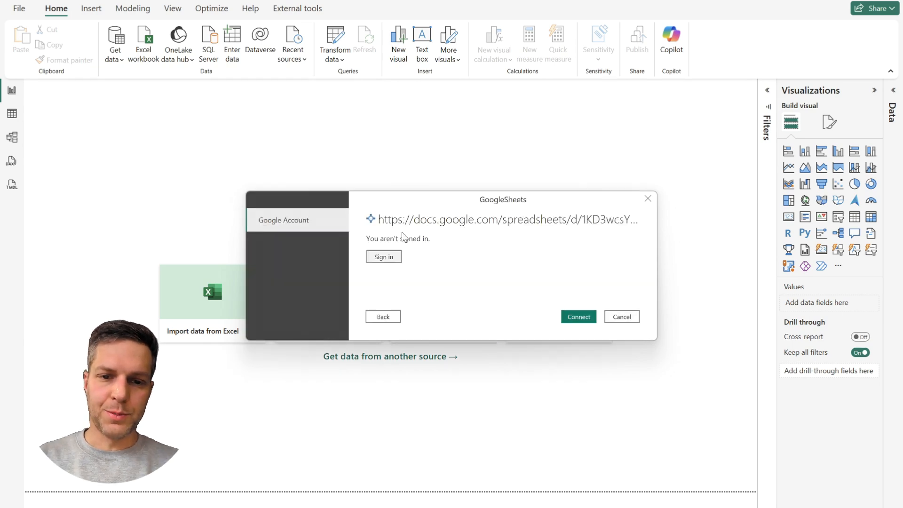
Sign in with the Google account, allow Power BI Desktop to access its spreadsheets, and connect to the sheet.
{"action": "left_click", "coordinate": [383, 258]}
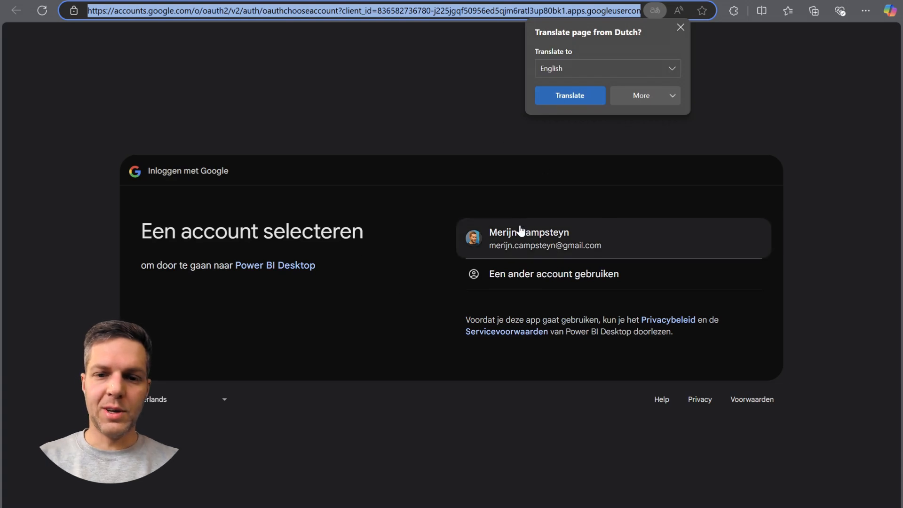
{"action": "left_click", "coordinate": [681, 27]}
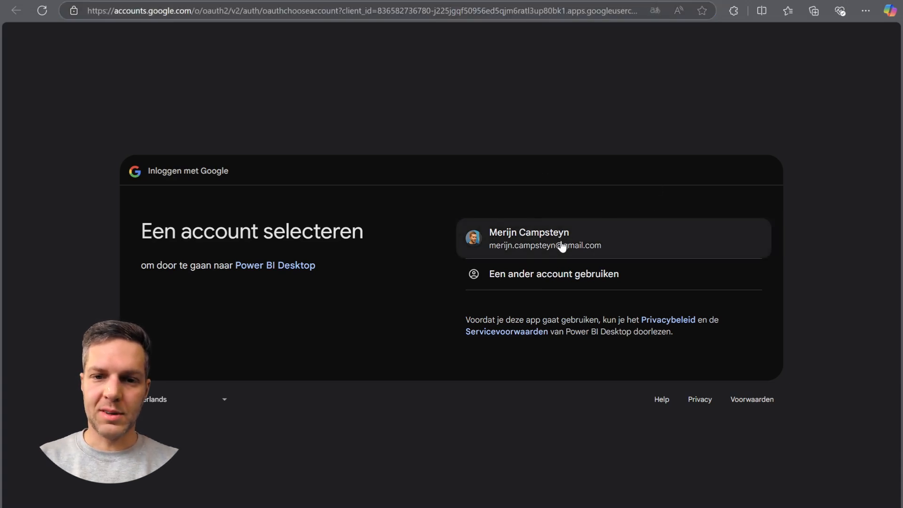
{"action": "left_click", "coordinate": [538, 241]}
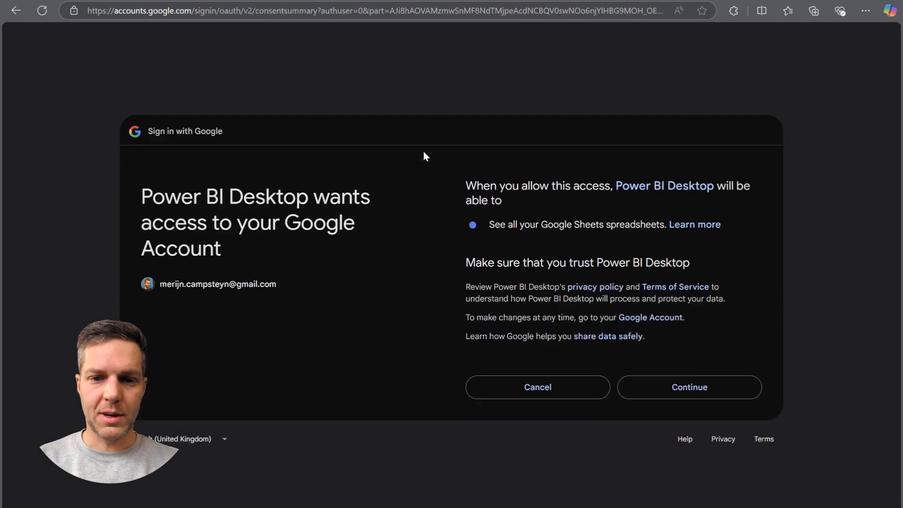
{"action": "left_click", "coordinate": [678, 390]}
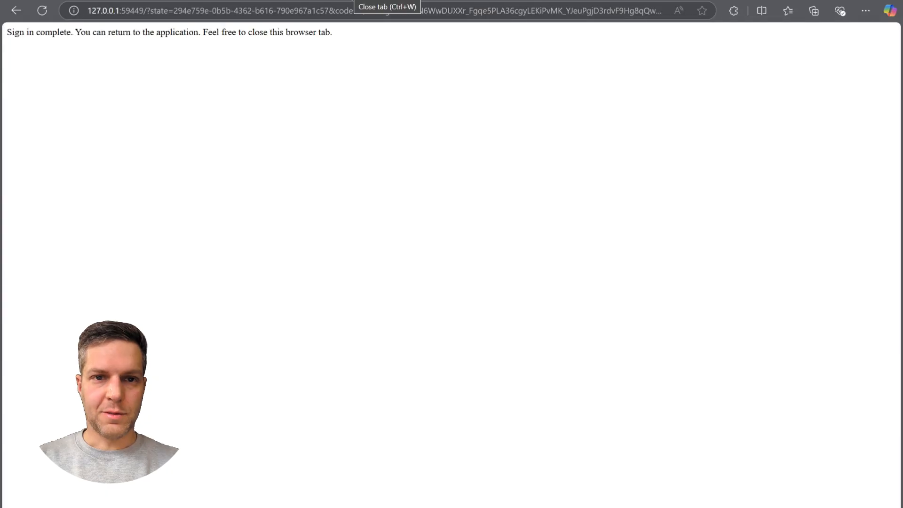
{"action": "left_click", "coordinate": [383, 1]}
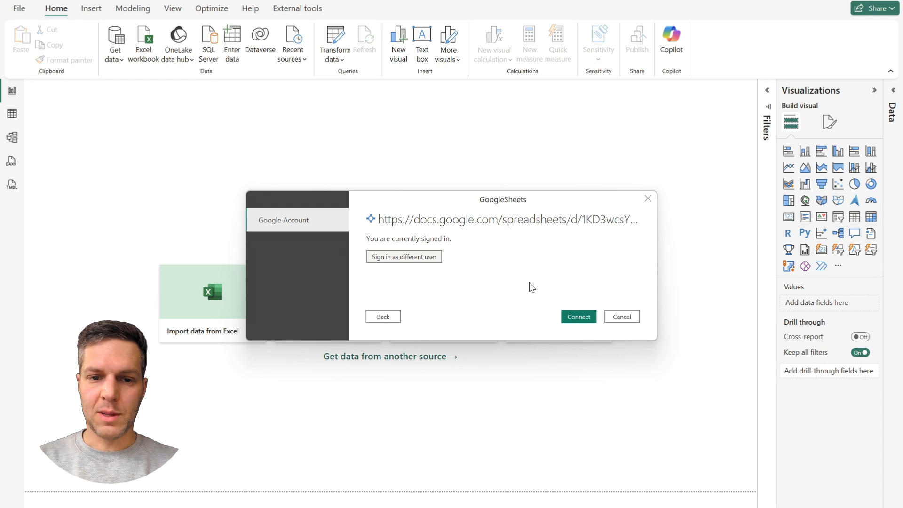
{"action": "left_click", "coordinate": [578, 317]}
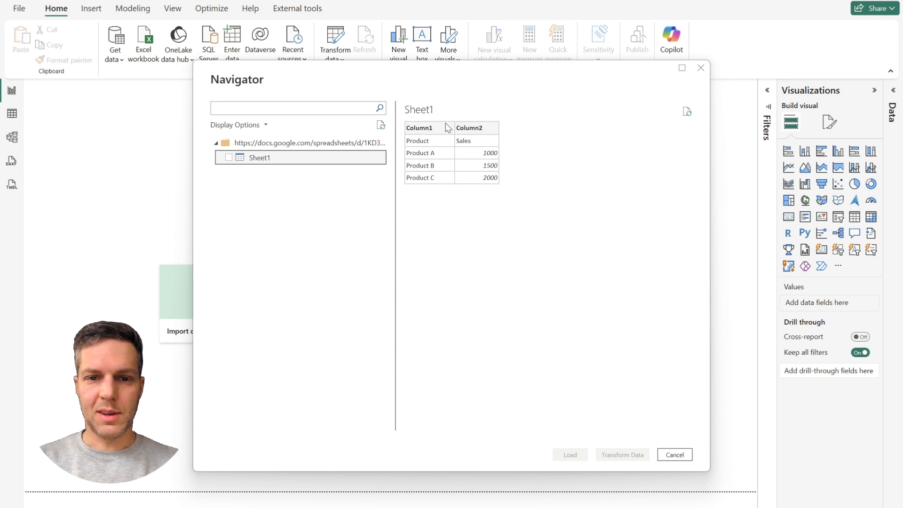
Load Sheet1 through Power Query, using its first row as the column headers.
{"action": "left_click", "coordinate": [229, 158]}
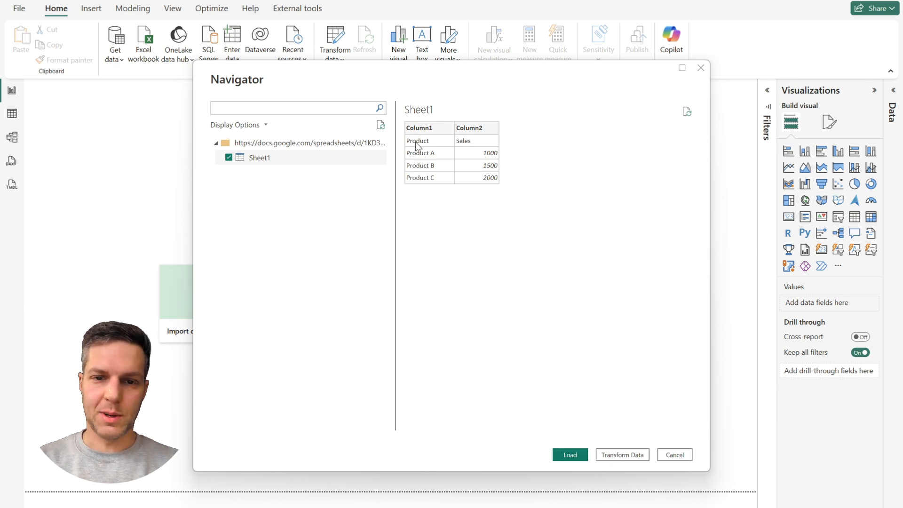
{"action": "left_click", "coordinate": [622, 455]}
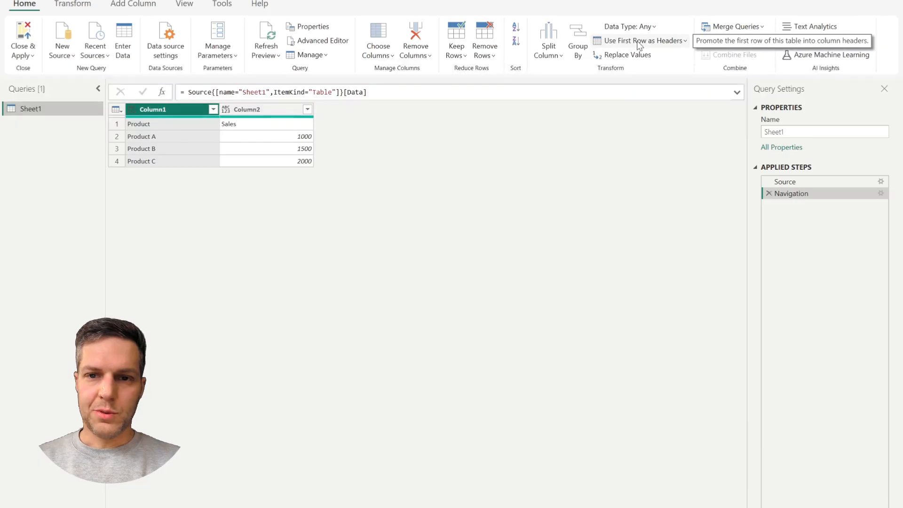
{"action": "left_click", "coordinate": [638, 42]}
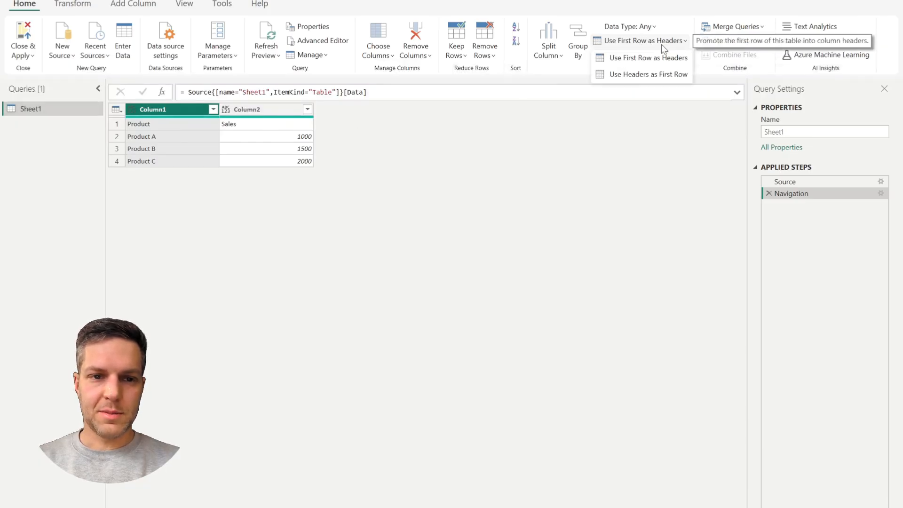
{"action": "left_click", "coordinate": [668, 57]}
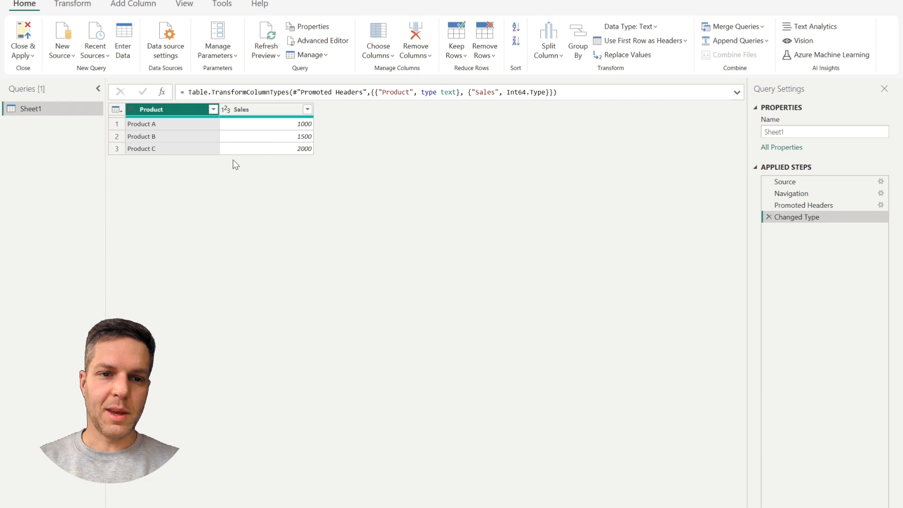
{"action": "left_click", "coordinate": [24, 33]}
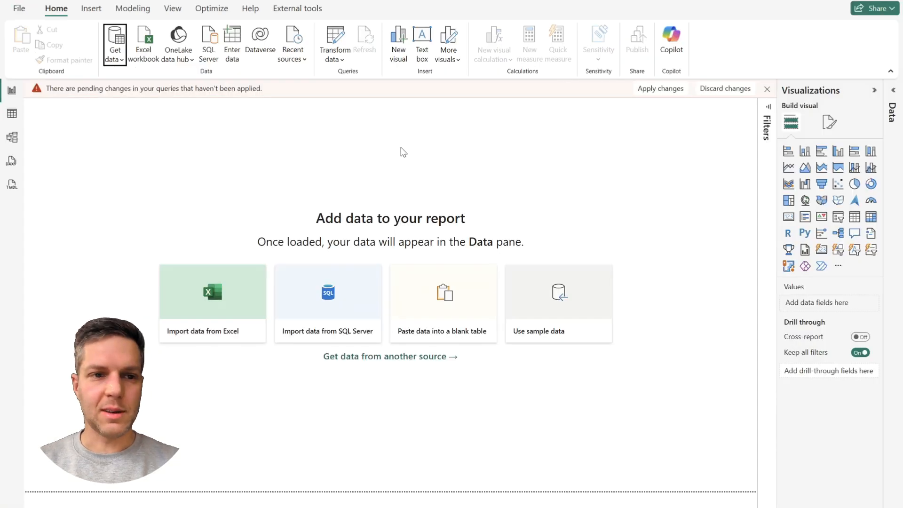
Add a table visual with the Product and Sales fields from Sheet1 to the report page and enlarge its text.
{"action": "left_click", "coordinate": [810, 131]}
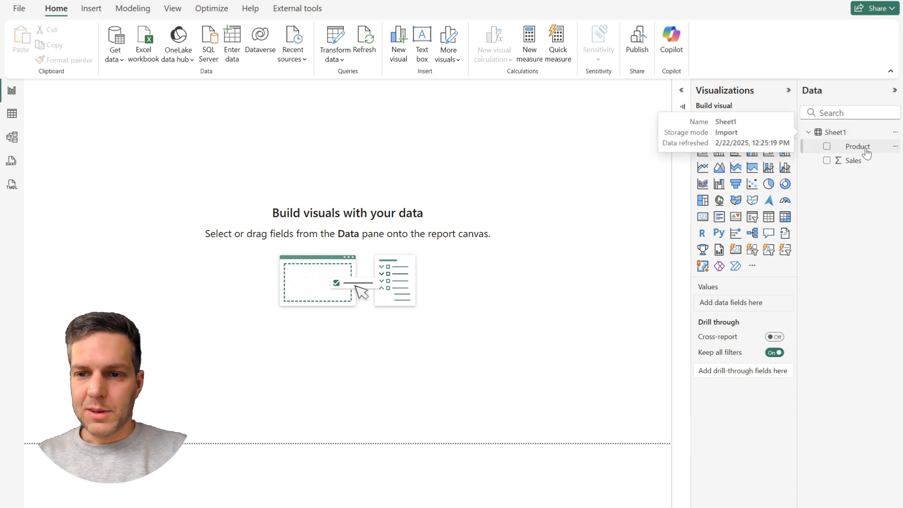
{"action": "left_click_drag", "start_coordinate": [857, 147], "coordinate": [326, 234]}
{"action": "left_click", "coordinate": [827, 160]}
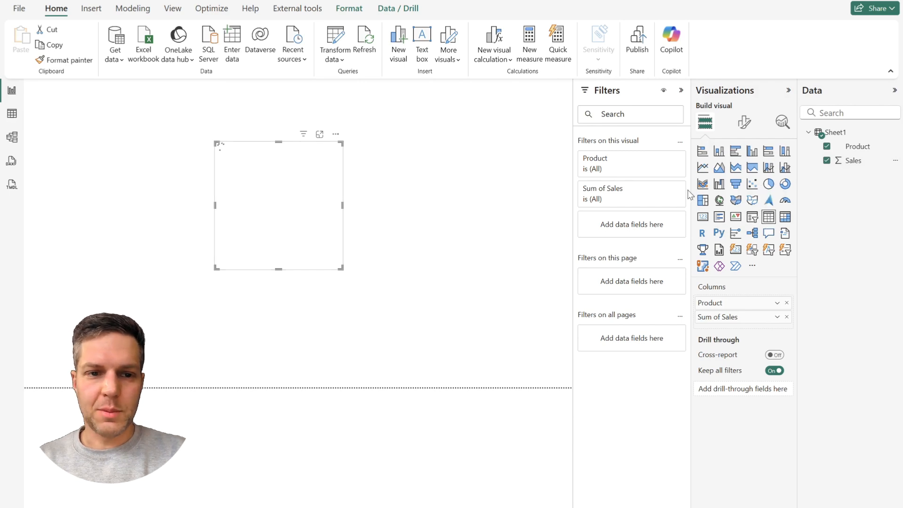
{"action": "left_click", "coordinate": [733, 131]}
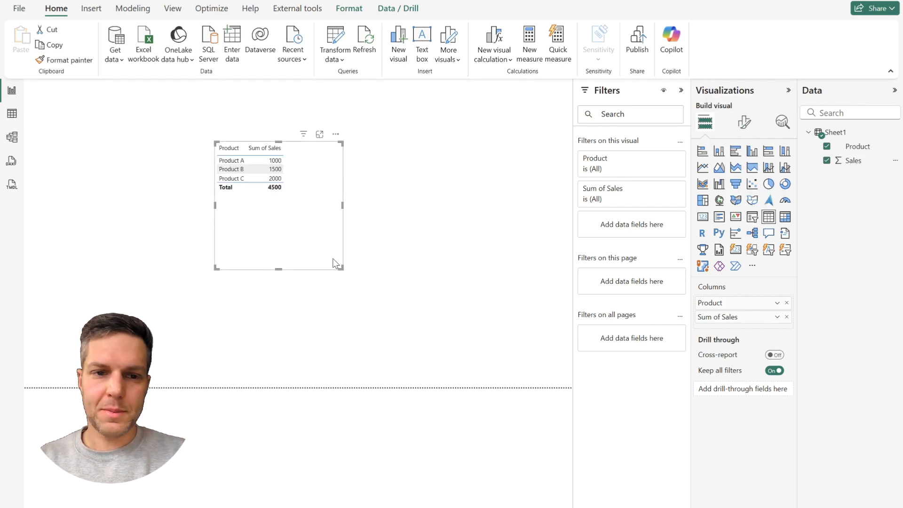
{"action": "left_click", "coordinate": [438, 192]}
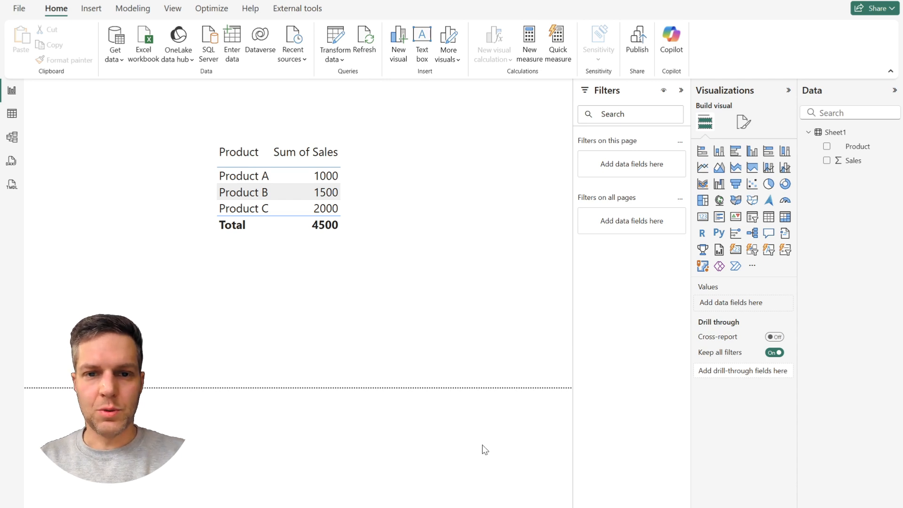
Switch to the browser and open the Power BI service at app.powerbi.com in a new tab.
{"action": "left_click", "coordinate": [479, 506]}
{"action": "key", "text": "ctrl+t"}
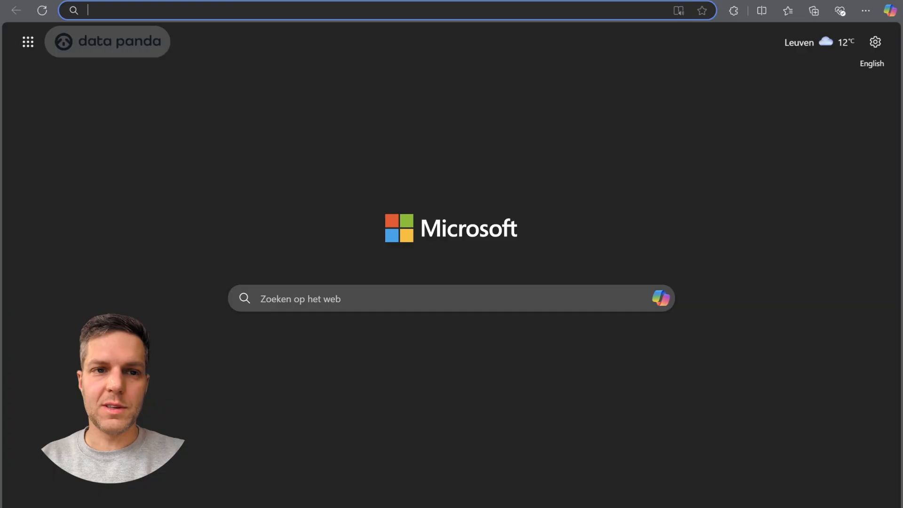
{"action": "type", "text": "app"}
{"action": "key", "text": "Return"}
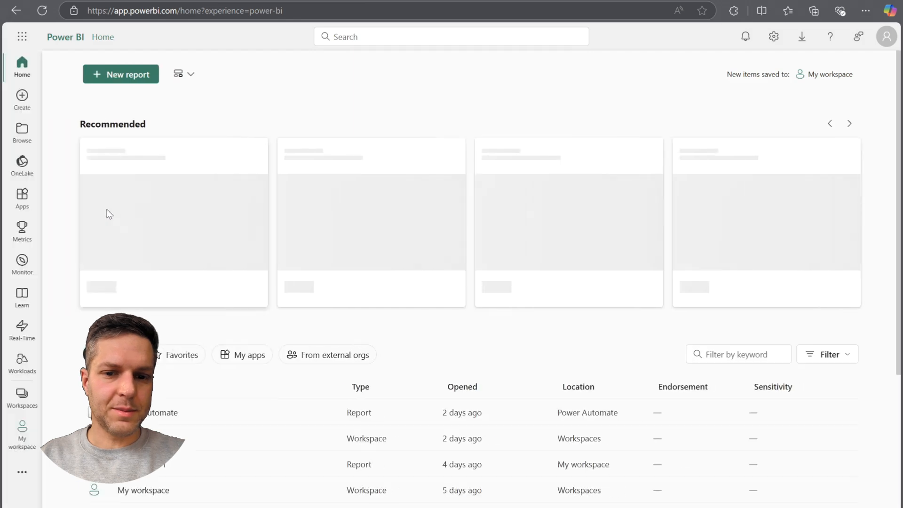
Create a new workspace named "Google Sheets".
{"action": "left_click", "coordinate": [22, 395]}
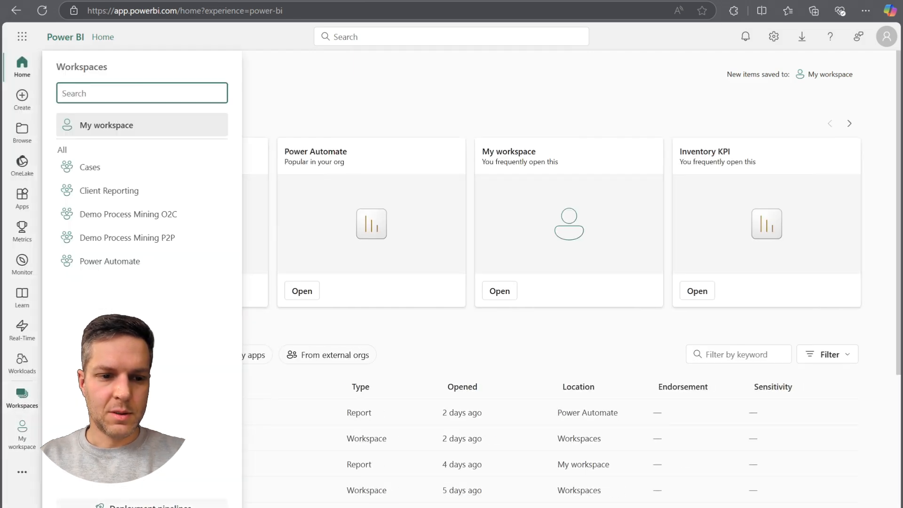
{"action": "left_click", "coordinate": [141, 502]}
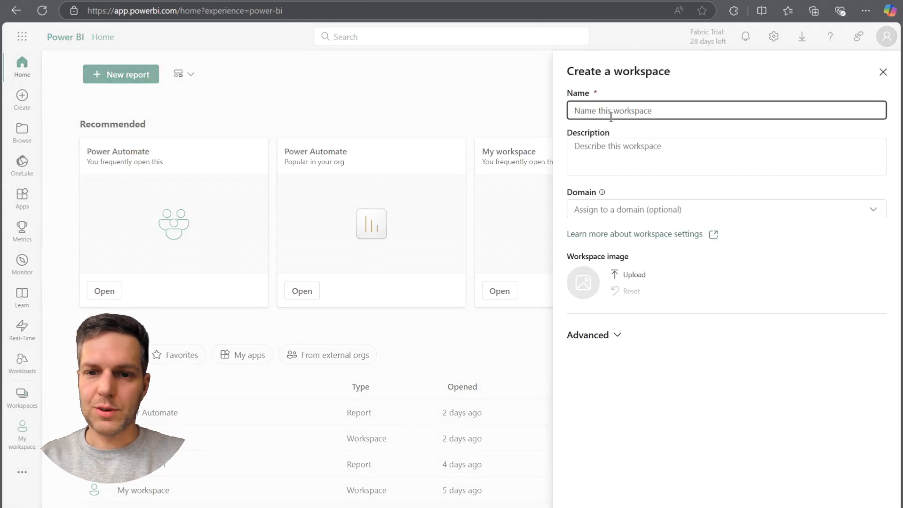
{"action": "type", "text": "Google S"}
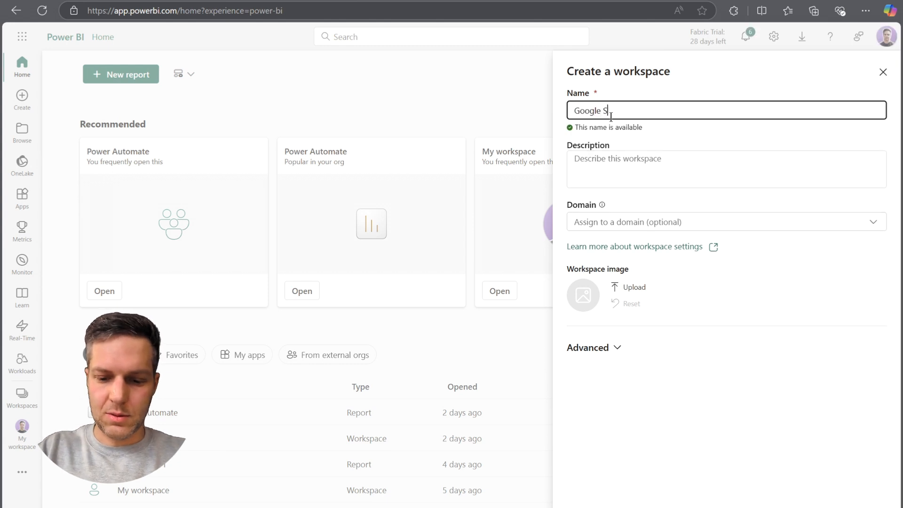
{"action": "type", "text": "heets"}
{"action": "left_click", "coordinate": [588, 507]}
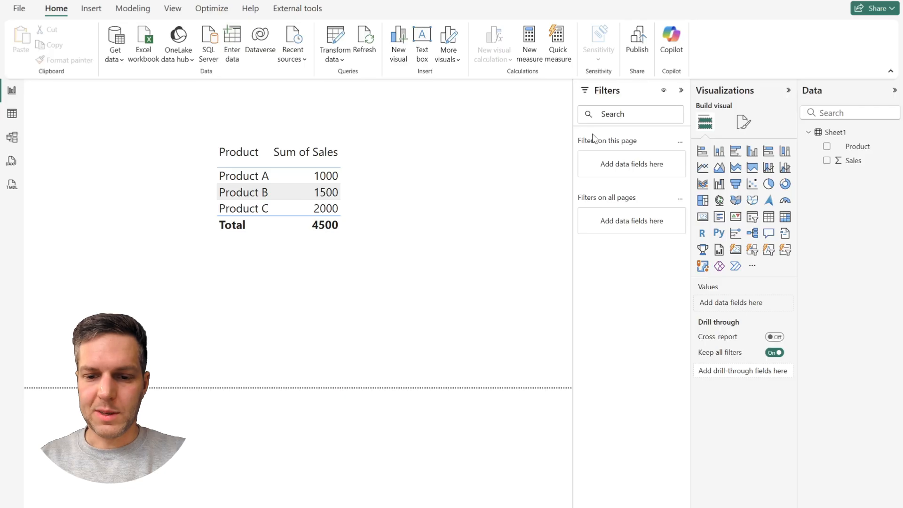
Publish the report from Power BI Desktop to the Google Sheets workspace, and reload that workspace in the browser.
{"action": "left_click", "coordinate": [644, 40]}
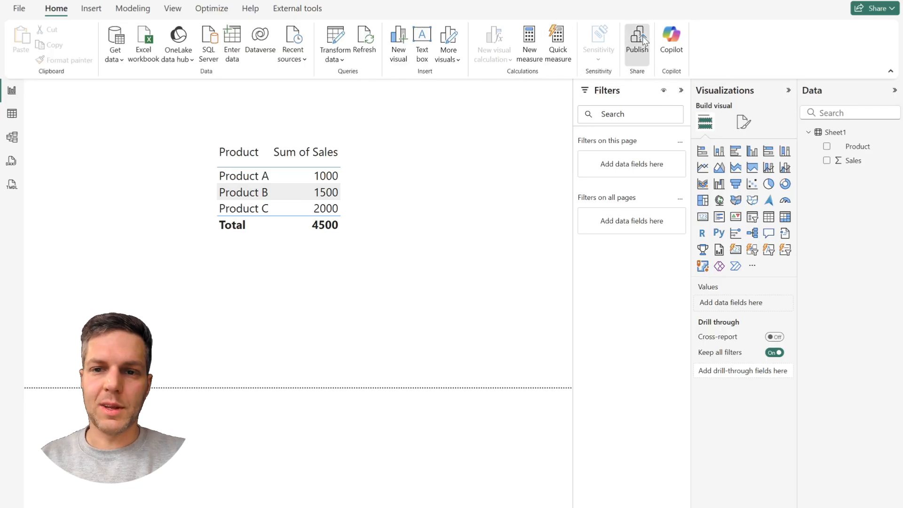
{"action": "left_click", "coordinate": [499, 293]}
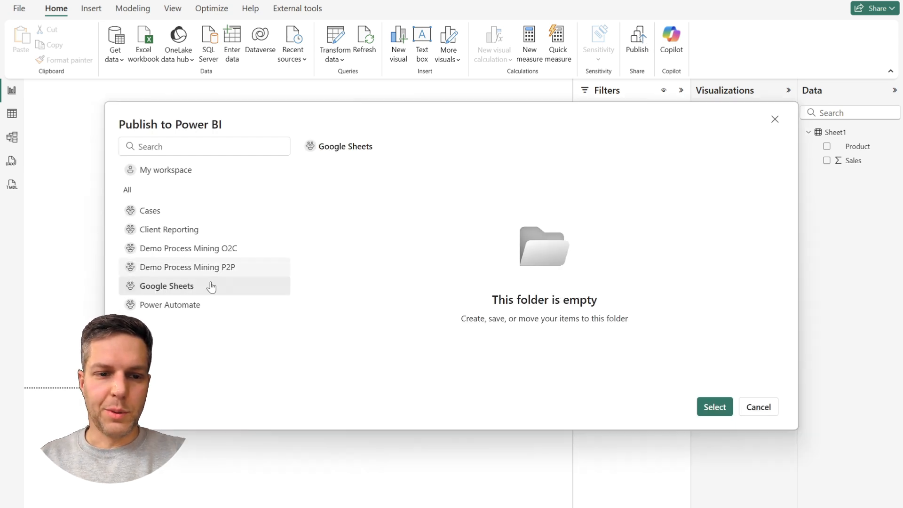
{"action": "left_click", "coordinate": [714, 407]}
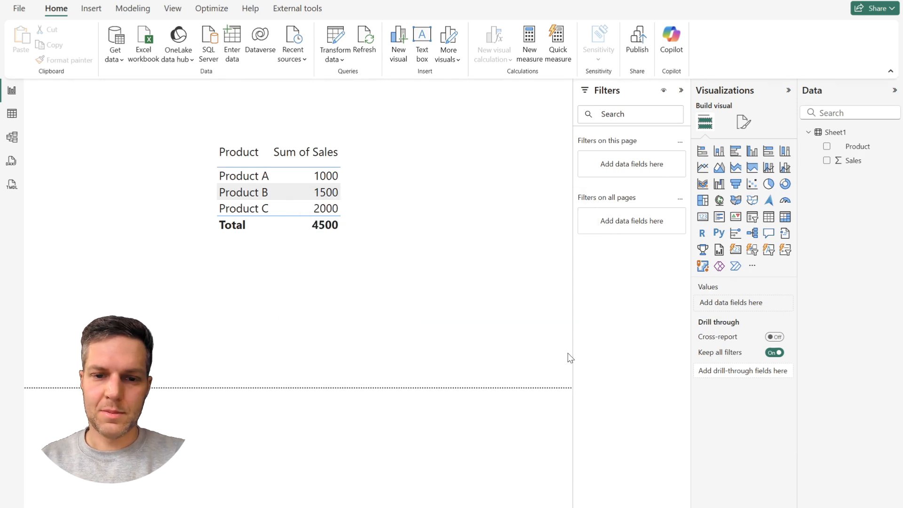
{"action": "left_click", "coordinate": [478, 505]}
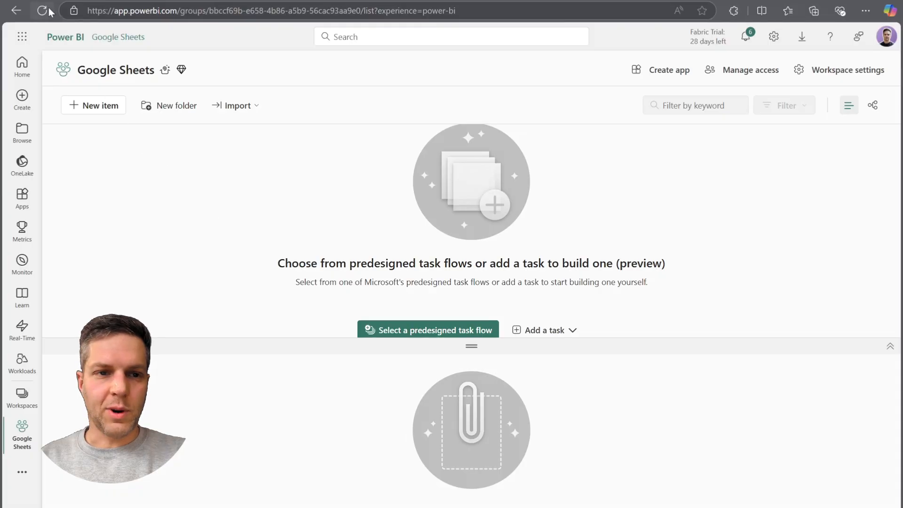
{"action": "left_click", "coordinate": [46, 10]}
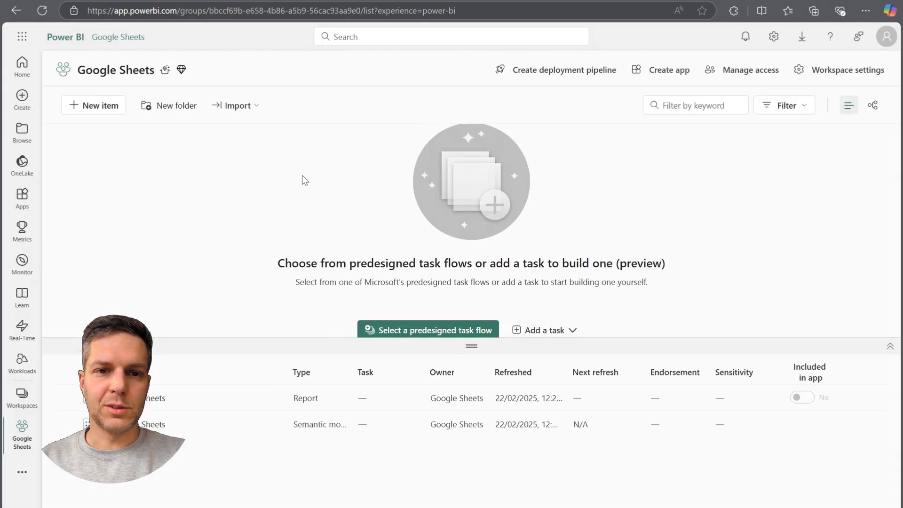
View the published Google Sheets report in the Power BI service and return to its workspace.
{"action": "left_click", "coordinate": [149, 398]}
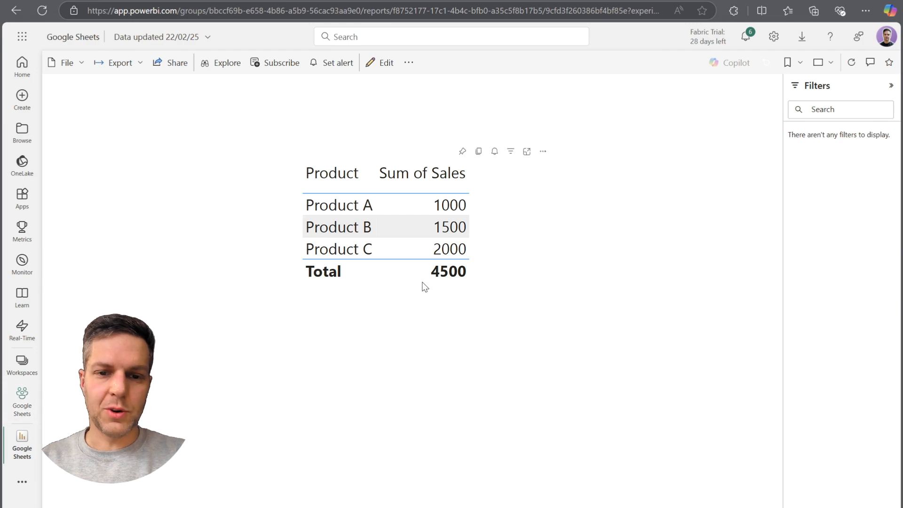
{"action": "left_click", "coordinate": [23, 398]}
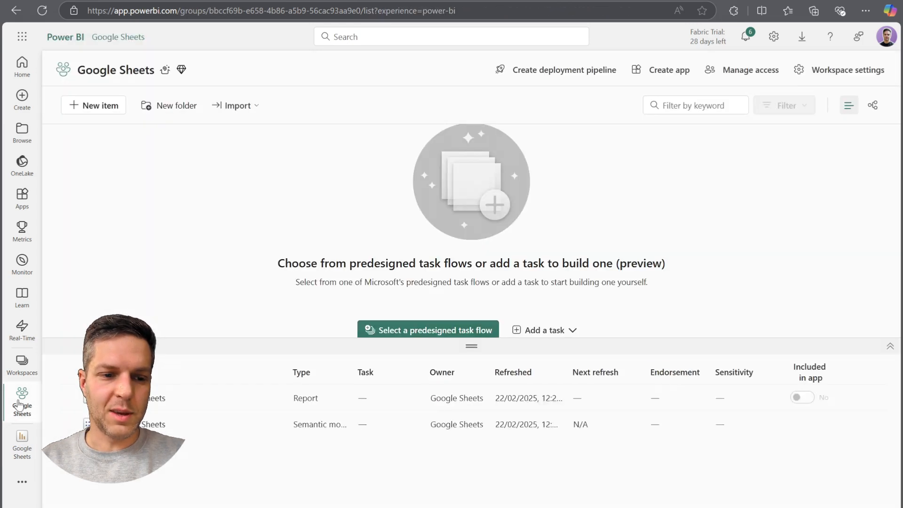
Open the scheduled refresh settings of the Google Sheets semantic model and edit its data source credentials.
{"action": "mouse_move", "coordinate": [252, 427]}
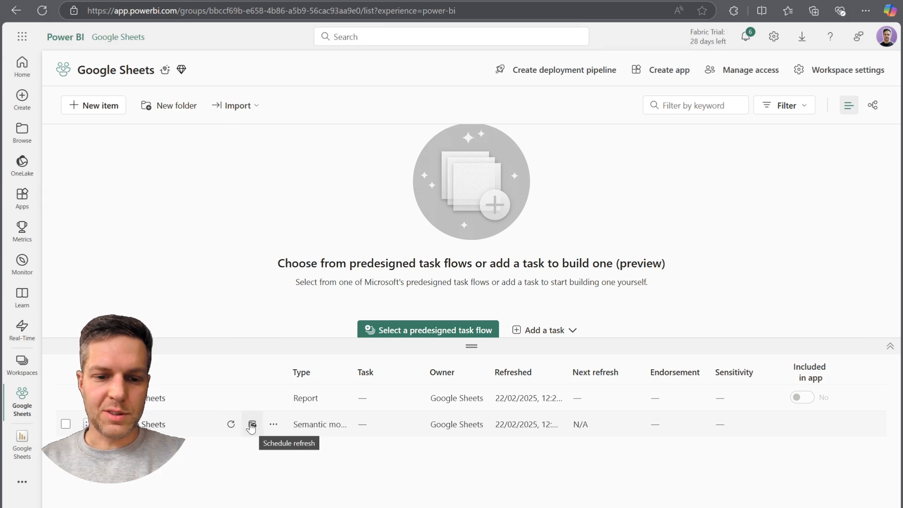
{"action": "left_click", "coordinate": [252, 427]}
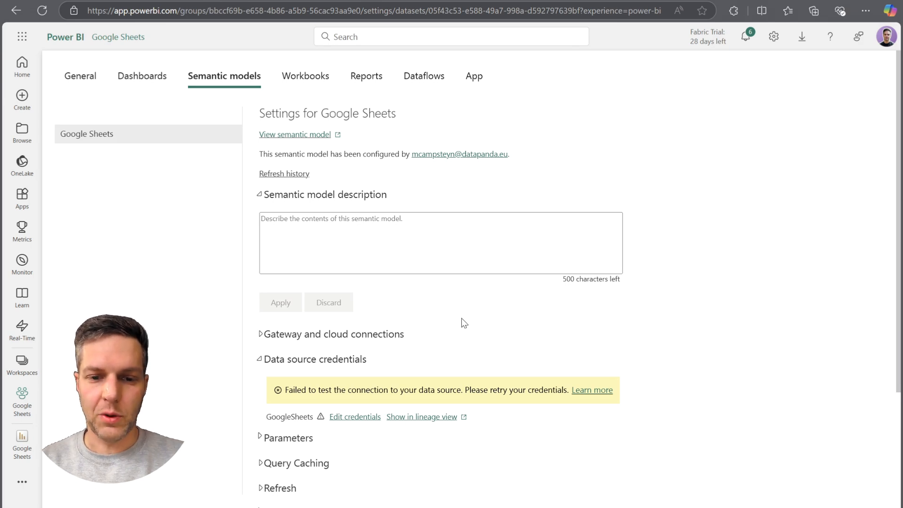
{"action": "scroll", "coordinate": [461, 319], "scroll_direction": "down", "scroll_amount": 2}
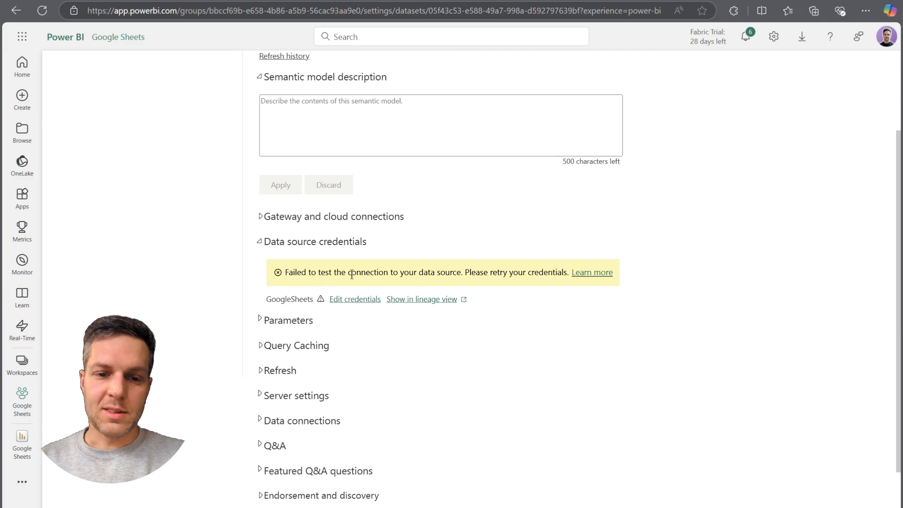
{"action": "left_click", "coordinate": [353, 301]}
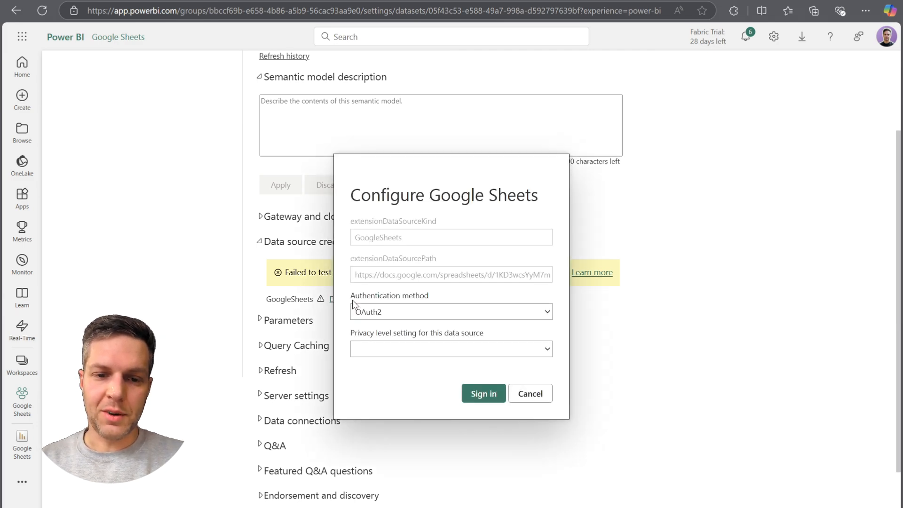
Sign in to the data source using OAuth2 with privacy level None, and grant Power BI Desktop access to the Google account.
{"action": "left_click", "coordinate": [400, 314]}
{"action": "left_click", "coordinate": [400, 314]}
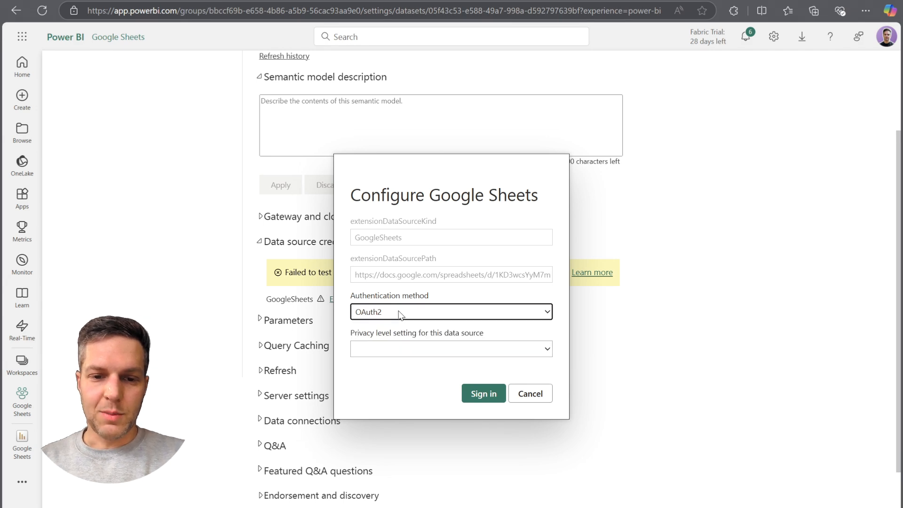
{"action": "left_click", "coordinate": [397, 351]}
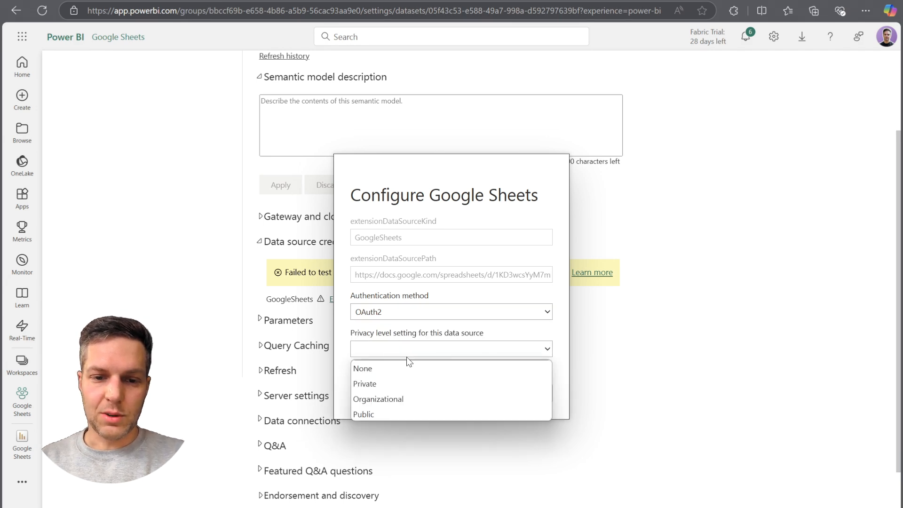
{"action": "left_click", "coordinate": [378, 369]}
{"action": "left_click", "coordinate": [484, 395]}
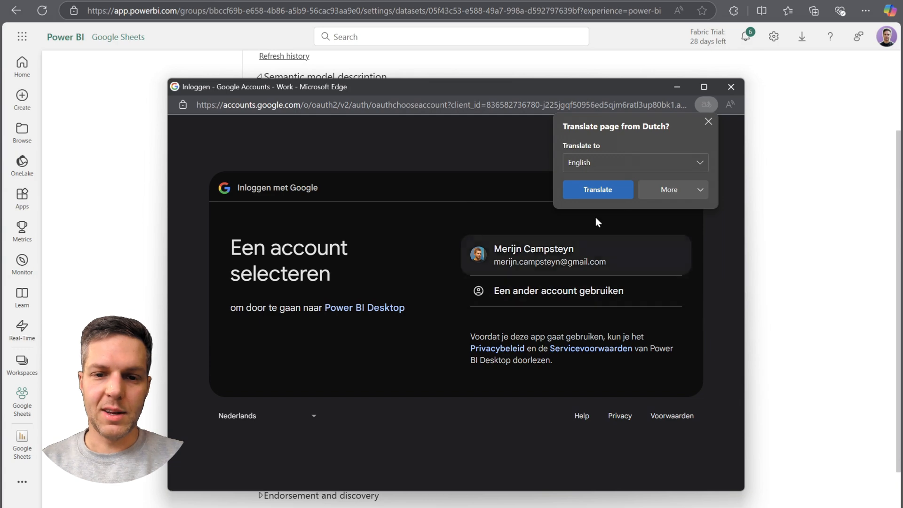
{"action": "left_click", "coordinate": [708, 122]}
{"action": "left_click", "coordinate": [585, 265]}
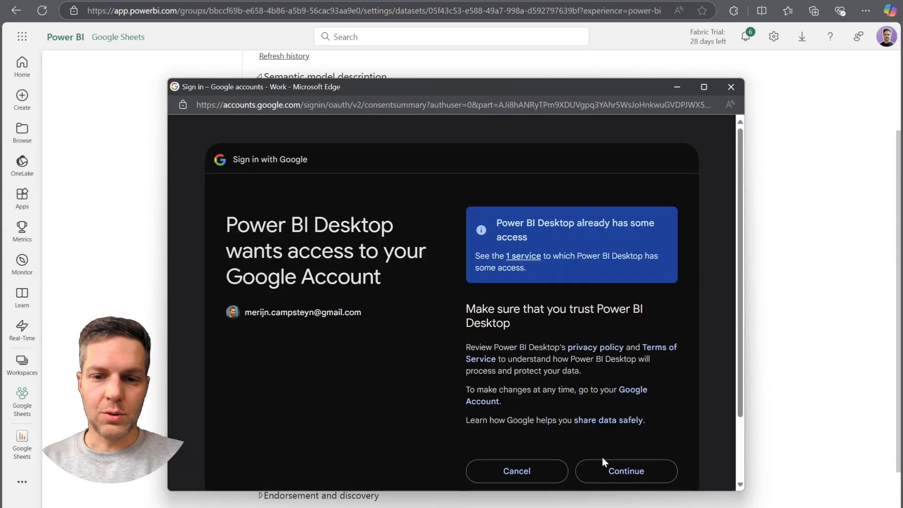
{"action": "left_click", "coordinate": [611, 472]}
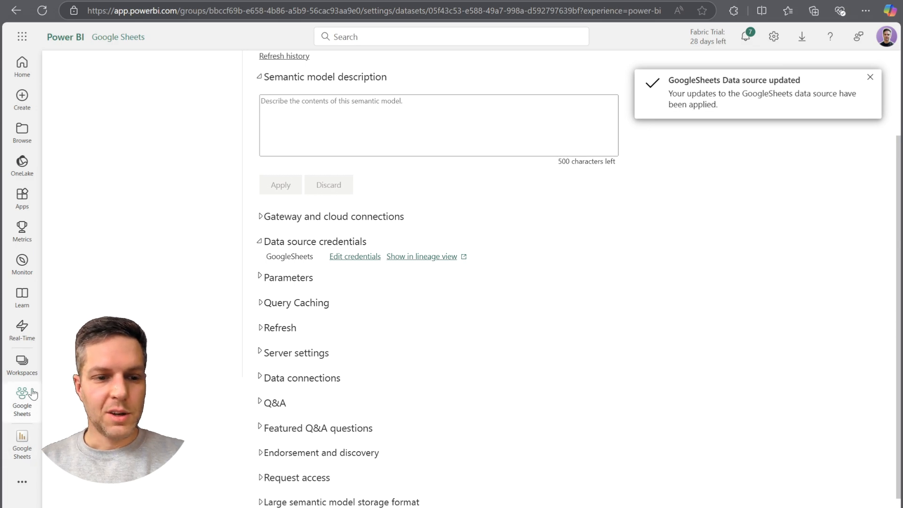
Refresh the Google Sheets semantic model on demand from the workspace and check its refresh history.
{"action": "left_click", "coordinate": [21, 399]}
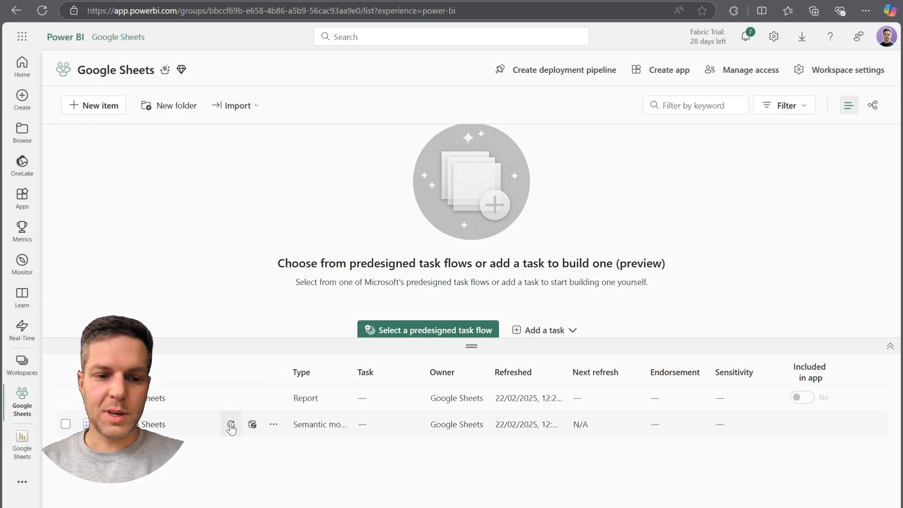
{"action": "left_click", "coordinate": [231, 425]}
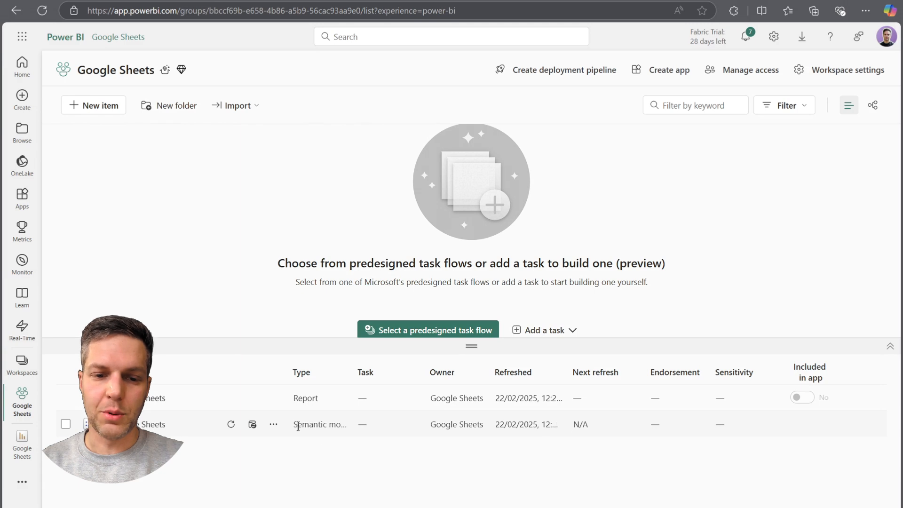
{"action": "left_click", "coordinate": [252, 425]}
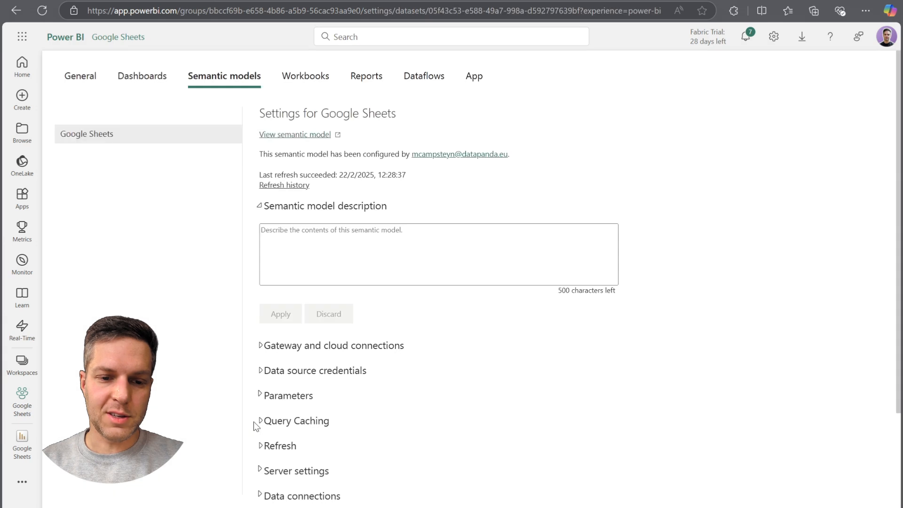
{"action": "left_click", "coordinate": [296, 186]}
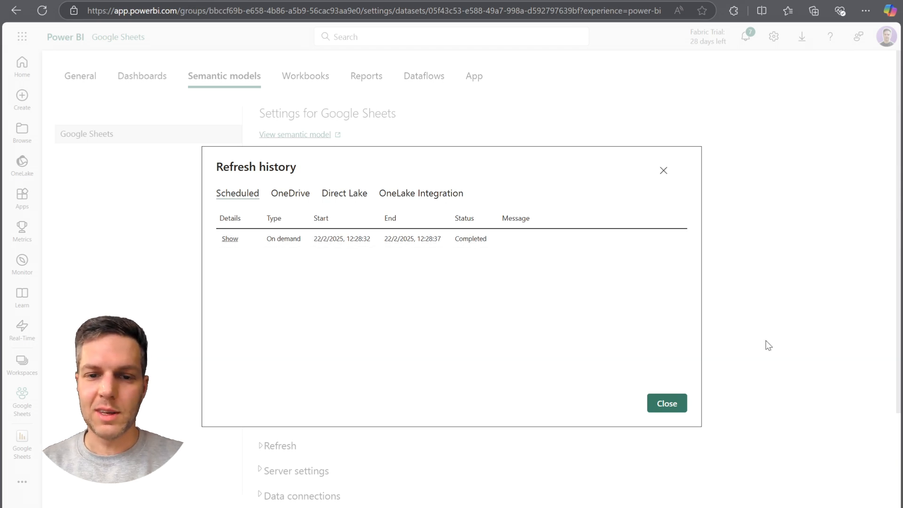
{"action": "left_click", "coordinate": [666, 405]}
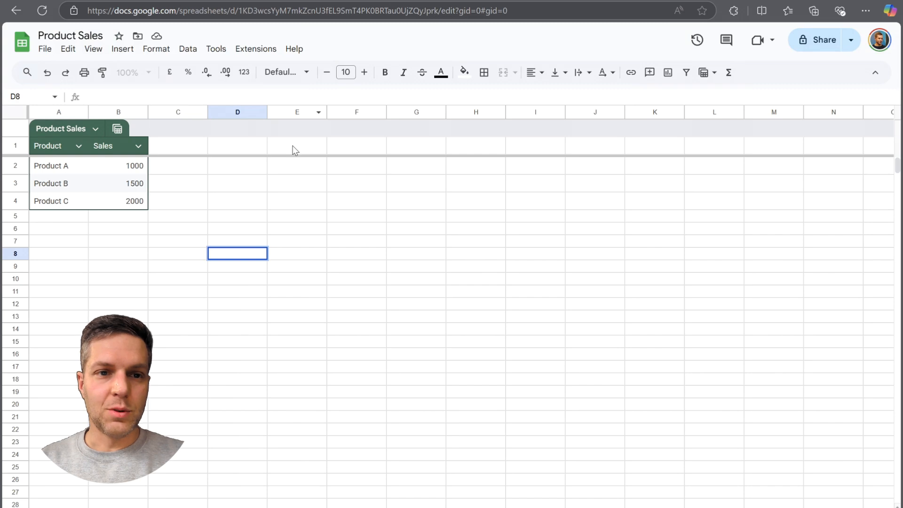
Switch to the Product Sales spreadsheet in Google Sheets and open its Apps Script editor.
{"action": "left_click", "coordinate": [256, 49]}
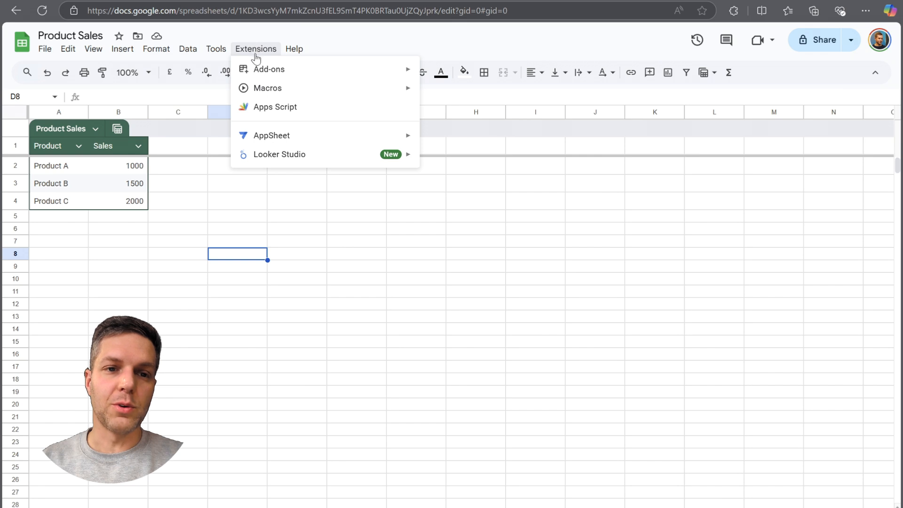
{"action": "left_click", "coordinate": [280, 108]}
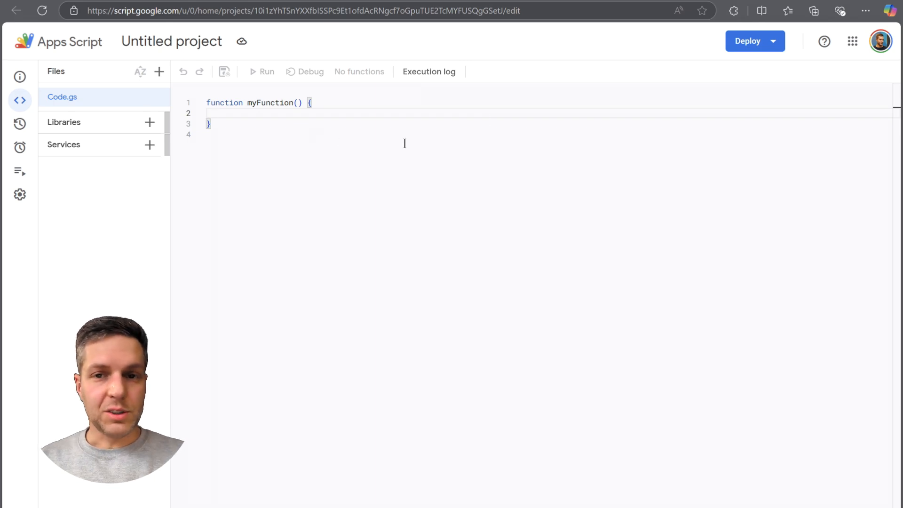
Switch to the Azure portal, search for "entra" and open the app registrations in Microsoft Entra ID.
{"action": "left_click", "coordinate": [558, 0]}
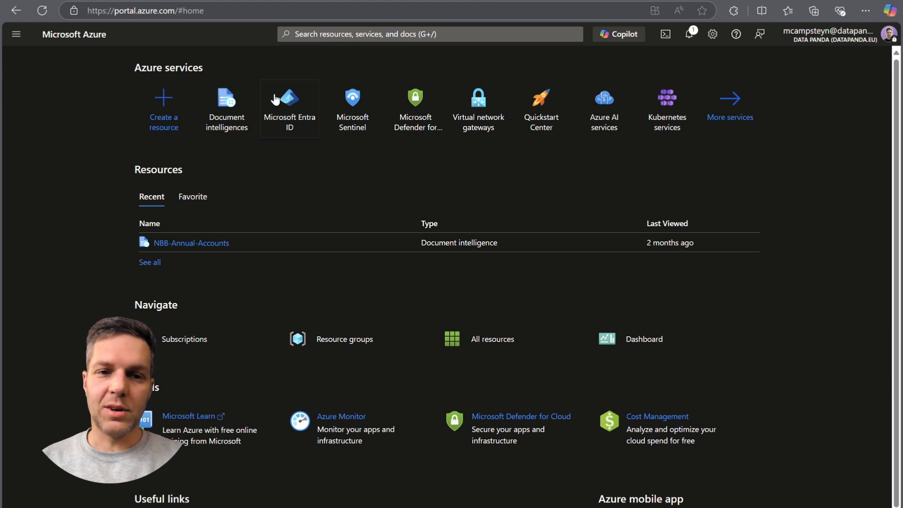
{"action": "left_click", "coordinate": [345, 38]}
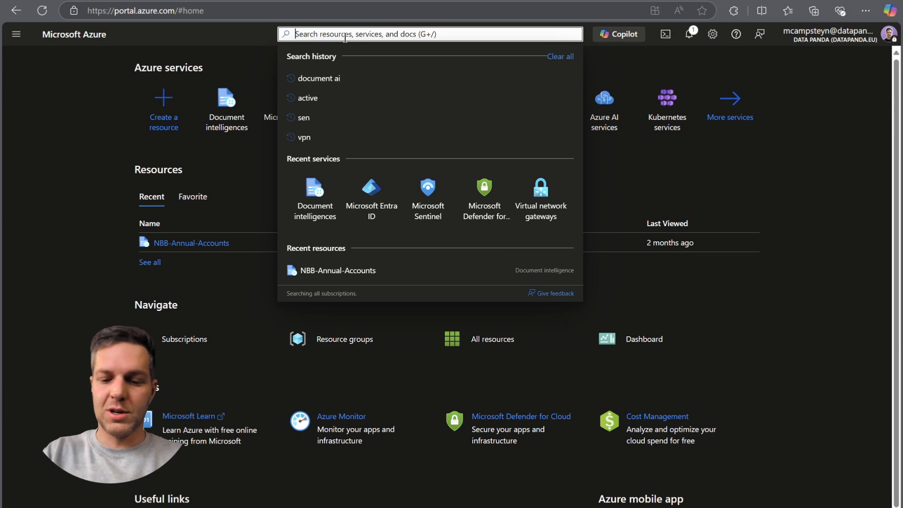
{"action": "type", "text": "entra"}
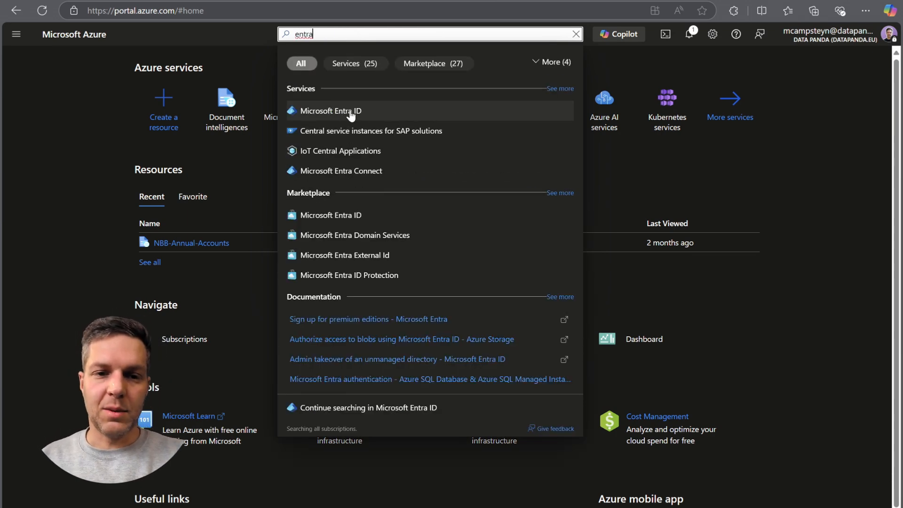
{"action": "left_click", "coordinate": [350, 112]}
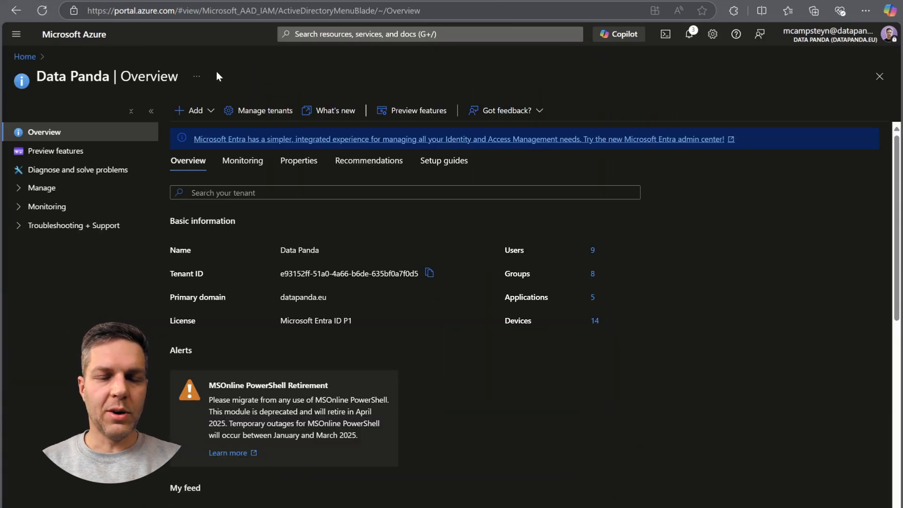
{"action": "left_click", "coordinate": [19, 191]}
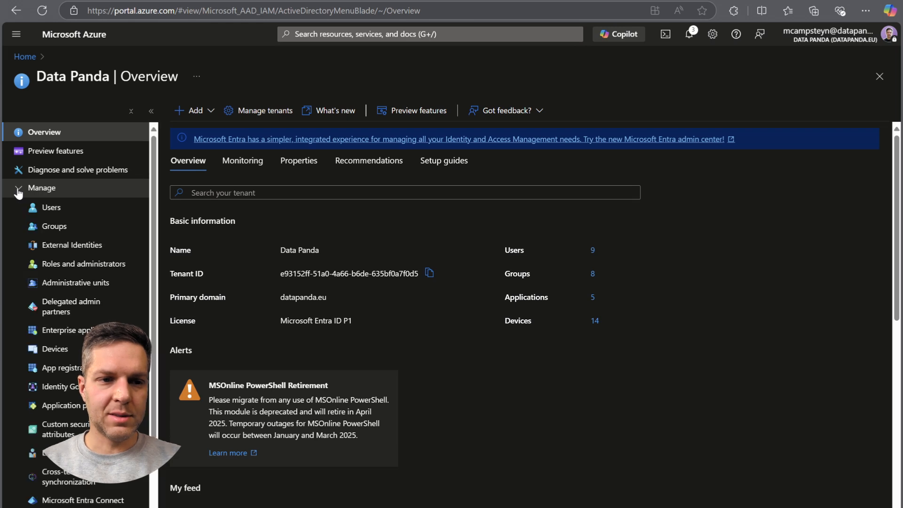
{"action": "left_click", "coordinate": [68, 371]}
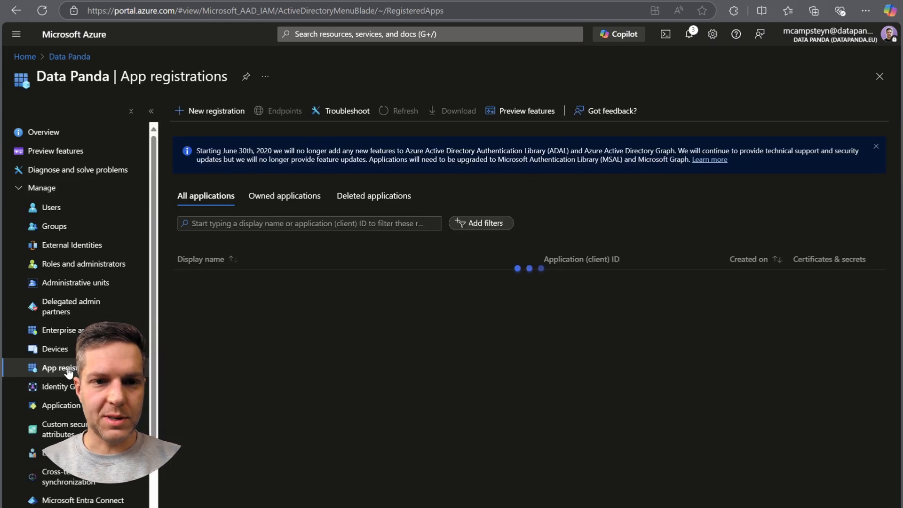
{"action": "left_click", "coordinate": [220, 114]}
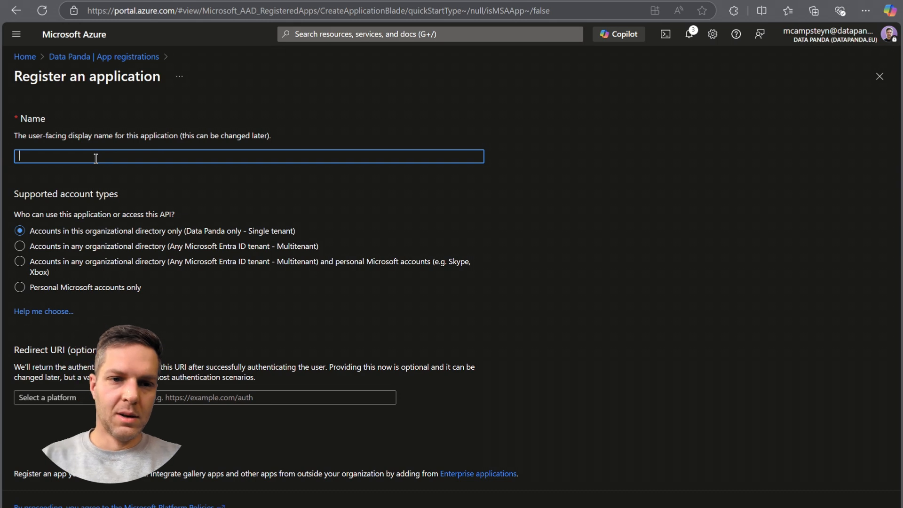
{"action": "type", "text": "Po"}
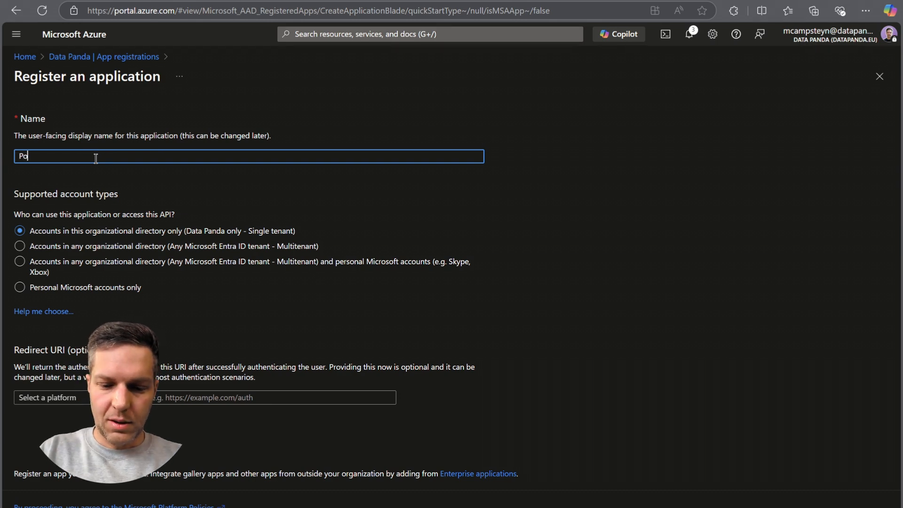
{"action": "type", "text": "wer Bi API refresh"}
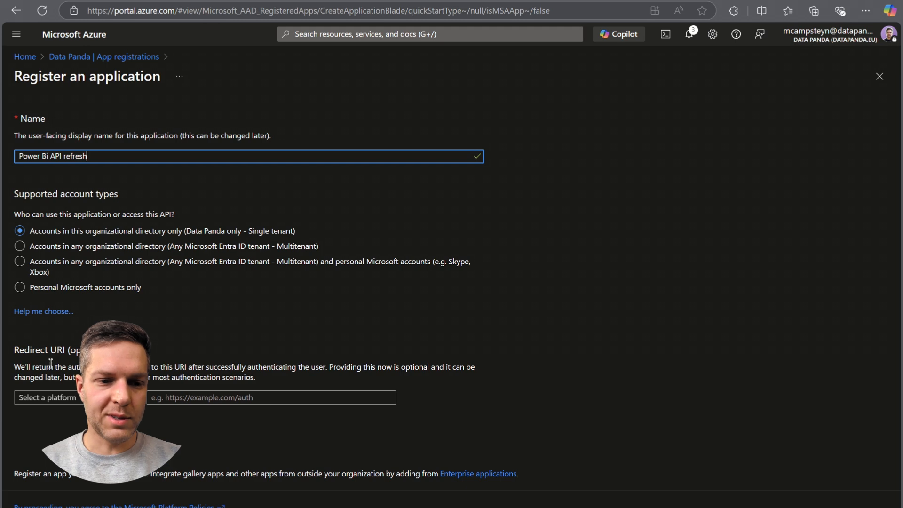
{"action": "left_click", "coordinate": [47, 397]}
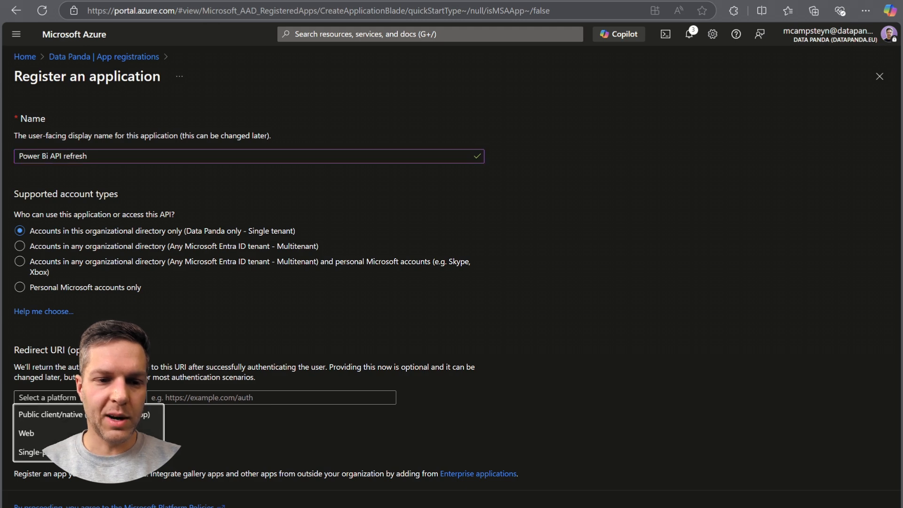
{"action": "left_click", "coordinate": [66, 434]}
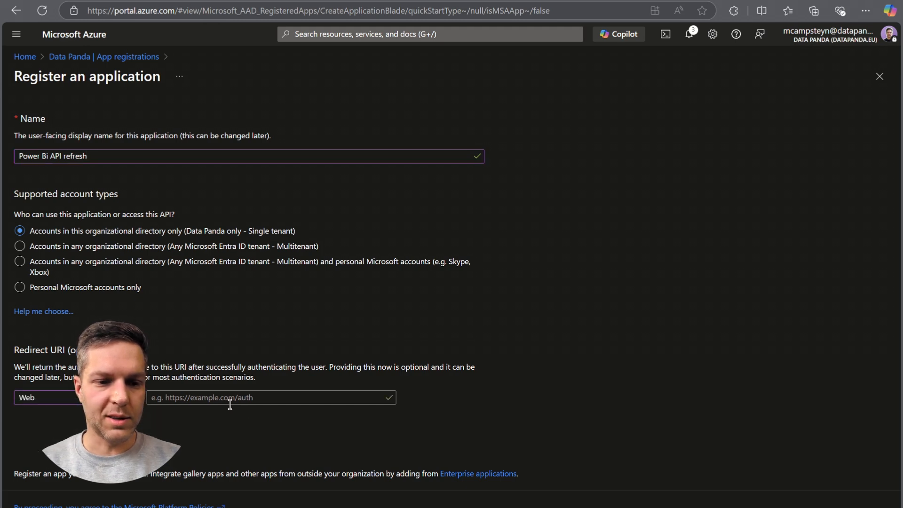
{"action": "left_click", "coordinate": [230, 403]}
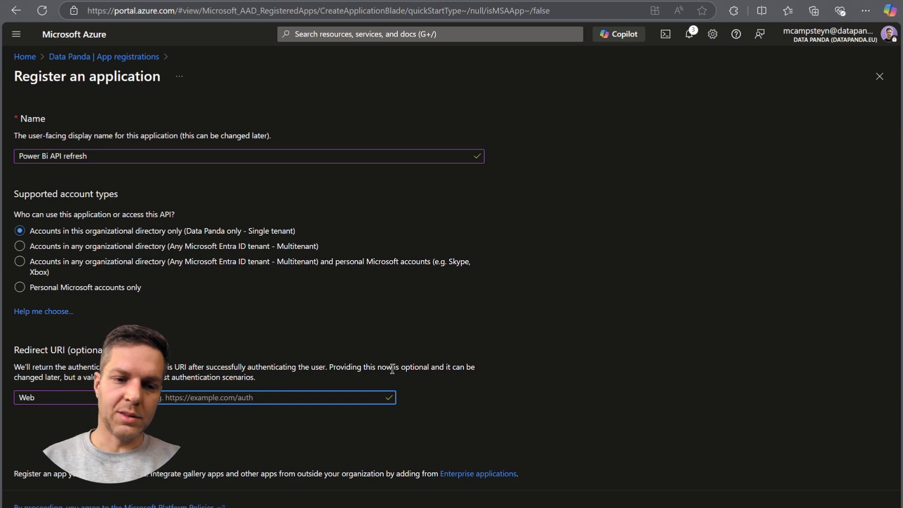
{"action": "type", "text": "https:"}
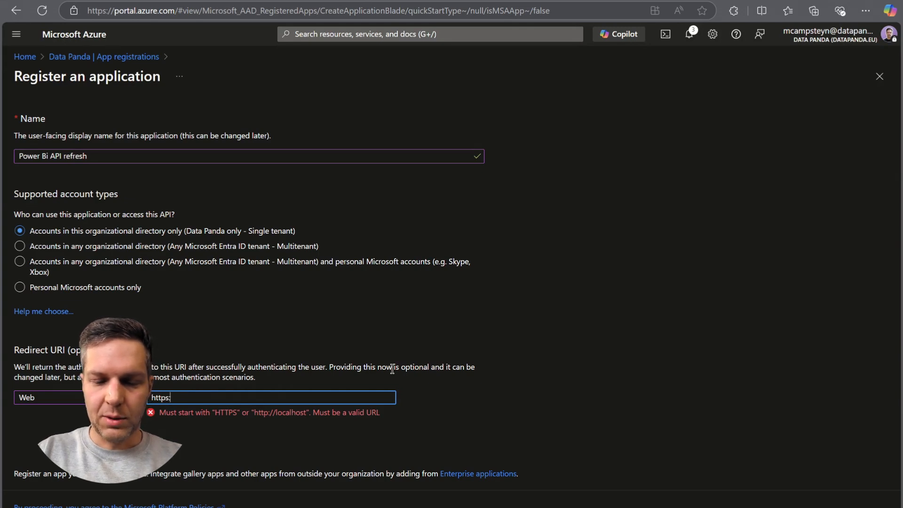
{"action": "type", "text": "//localhost"}
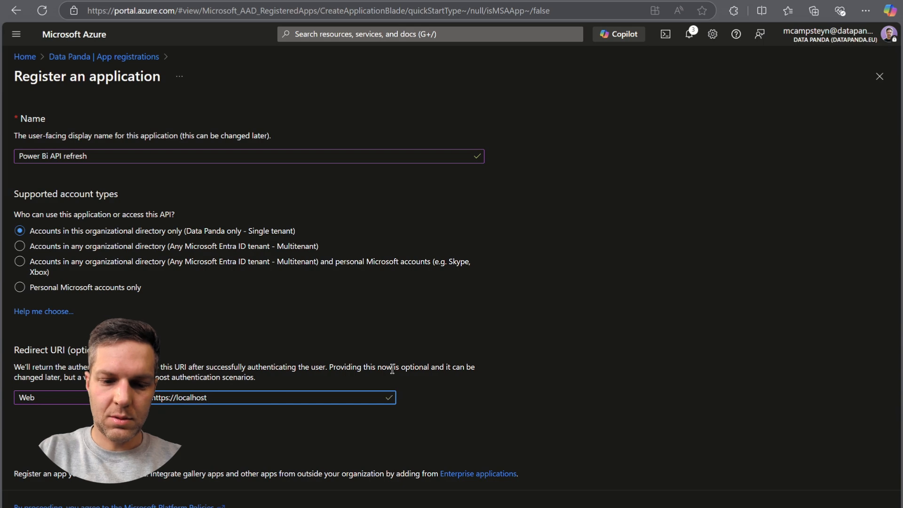
{"action": "left_click", "coordinate": [574, 333]}
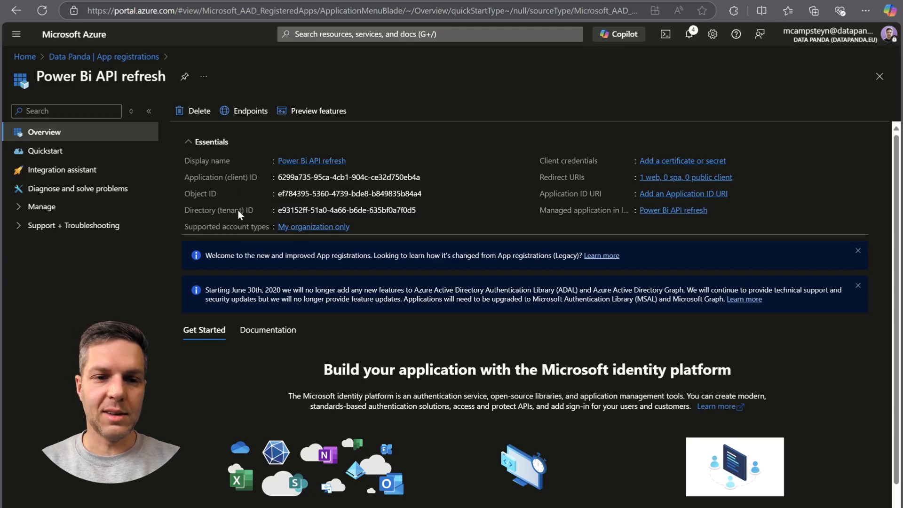
Copy the application (client) ID and add a client secret described "Google Sheets" with the recommended 180 days (6 months) expiry.
{"action": "left_click", "coordinate": [427, 177]}
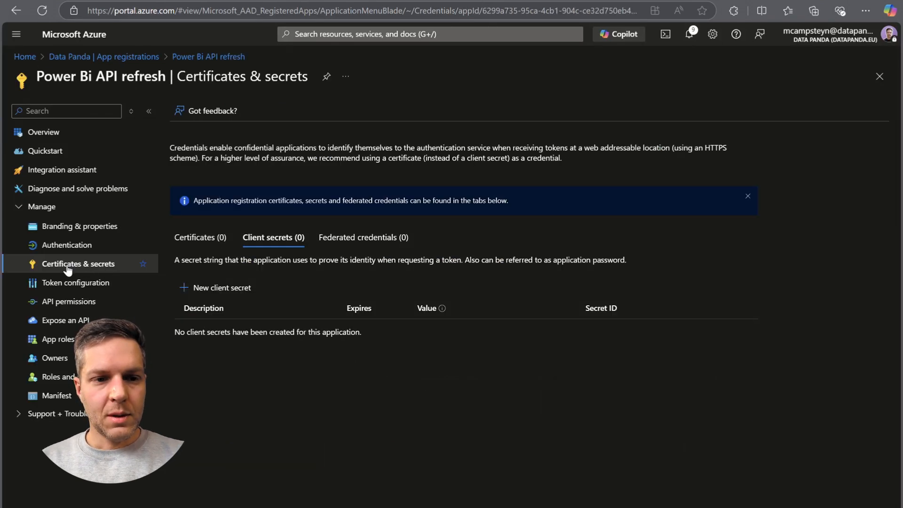
{"action": "left_click", "coordinate": [210, 290]}
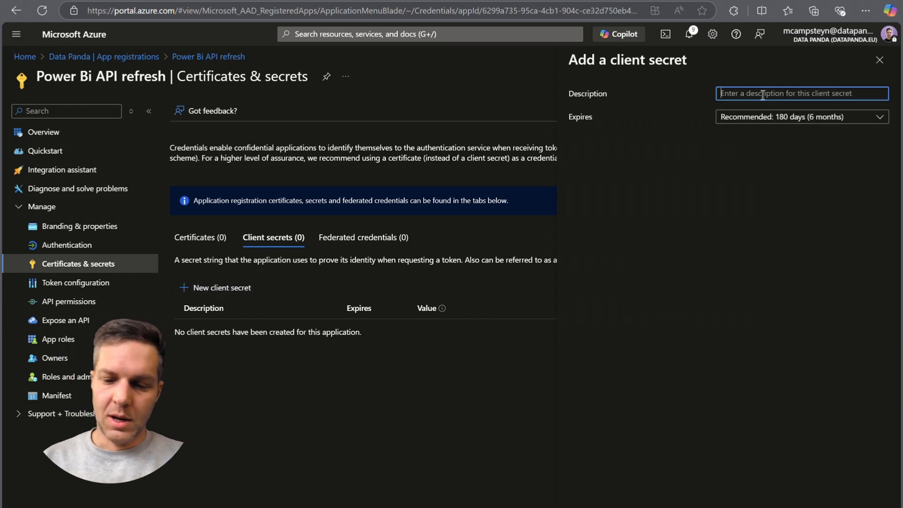
{"action": "type", "text": "Google SHeets"}
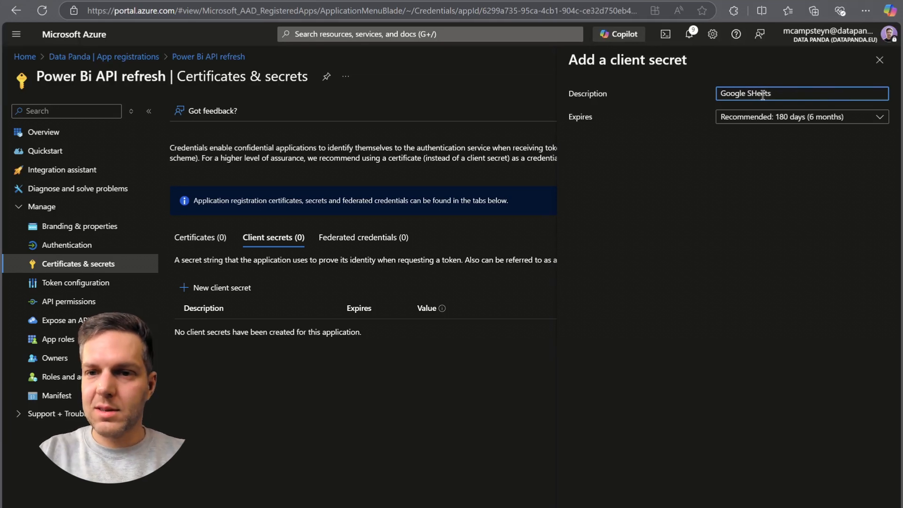
{"action": "key", "text": "BackSpace"}
{"action": "key", "text": "BackSpace"}
{"action": "key", "text": "BackSpace"}
{"action": "key", "text": "BackSpace"}
{"action": "key", "text": "BackSpace"}
{"action": "type", "text": "heets"}
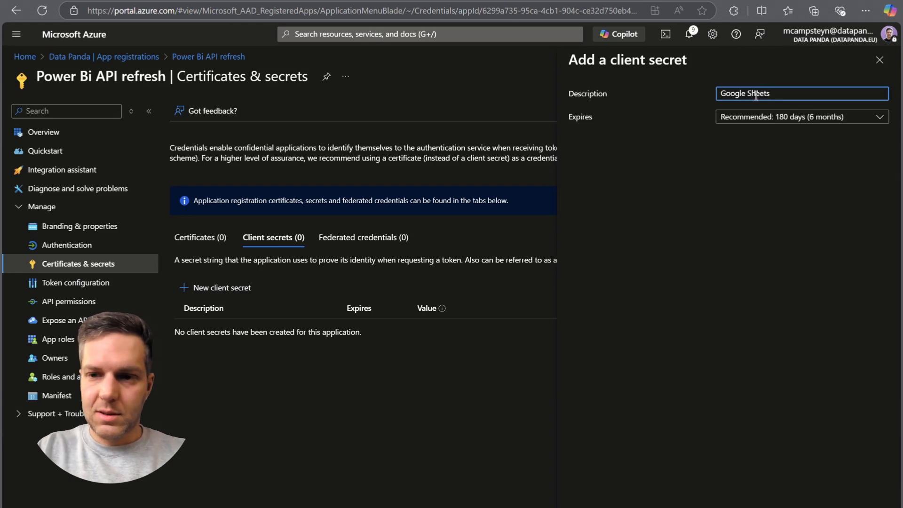
{"action": "left_click", "coordinate": [755, 116]}
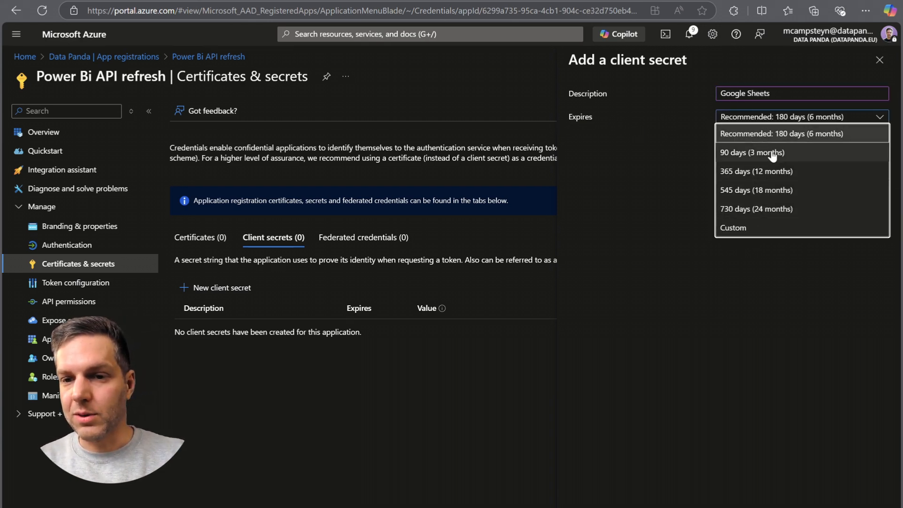
{"action": "left_click", "coordinate": [829, 136]}
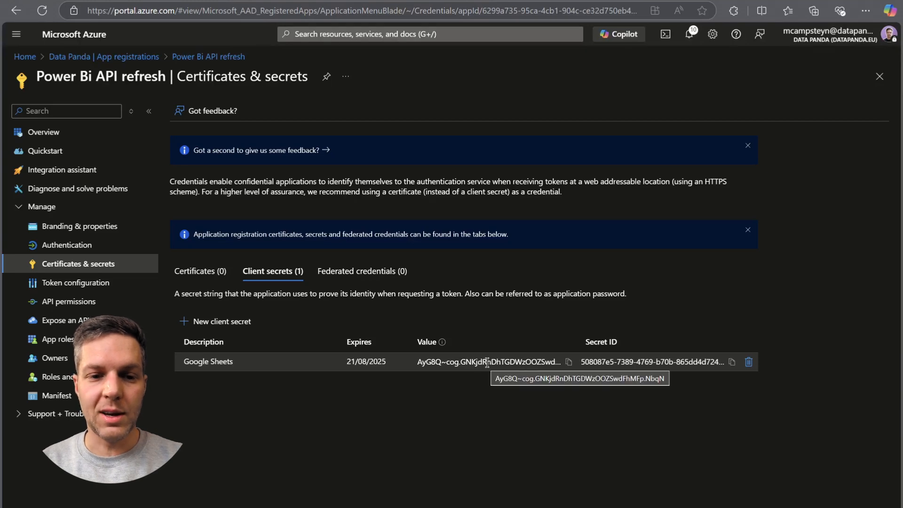
Copy the new client secret's value, paste it below the saved IDs in Notepad, and return to the Azure portal.
{"action": "left_click", "coordinate": [568, 363]}
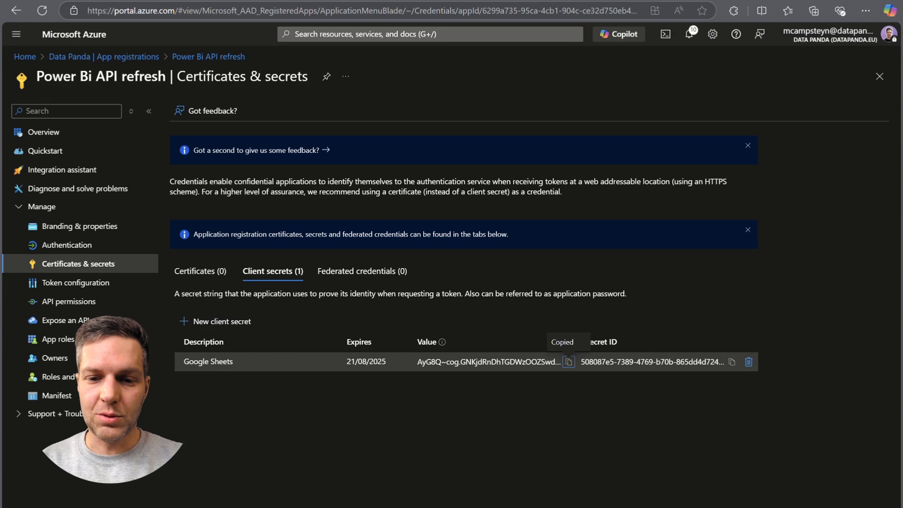
{"action": "key", "text": "alt+Tab"}
{"action": "key", "text": "Return"}
{"action": "key", "text": "Return"}
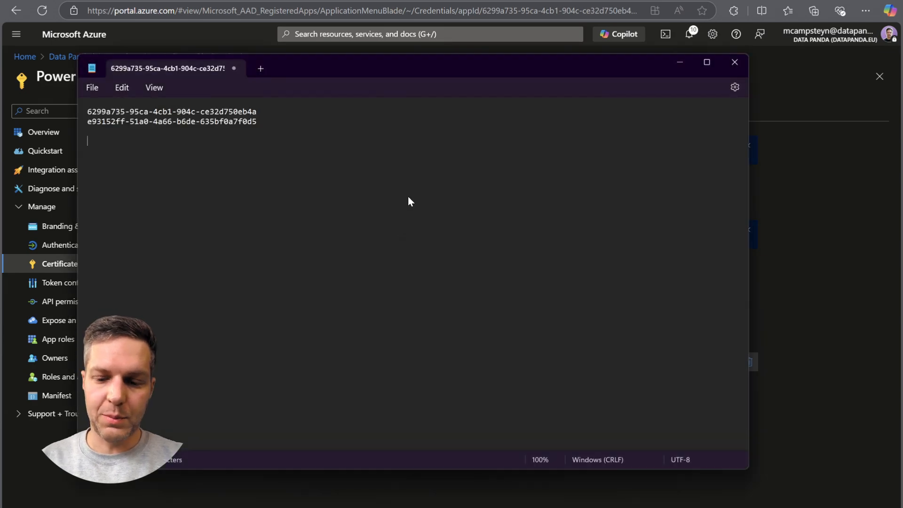
{"action": "key", "text": "ctrl+v"}
{"action": "key", "text": "alt+Tab"}
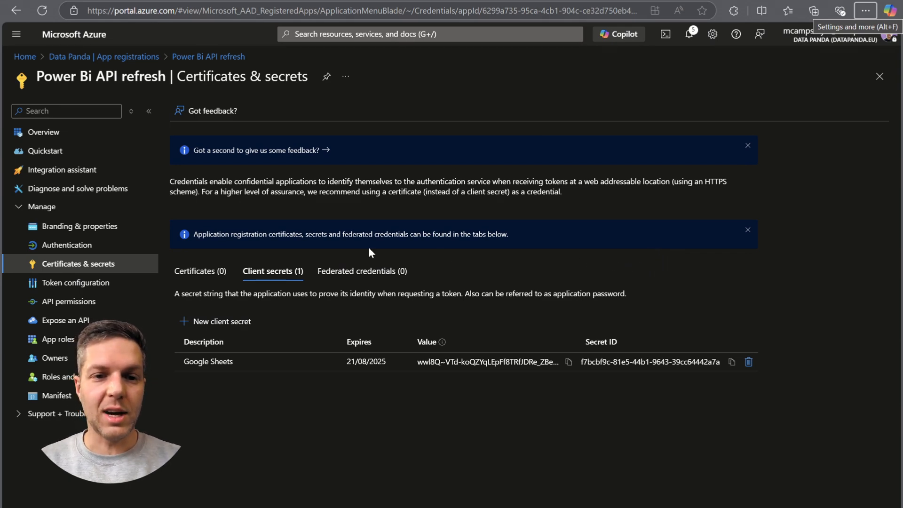
Add the delegated Power BI Service permission Dataset.ReadWrite.All to the app registration's API permissions.
{"action": "left_click", "coordinate": [82, 302]}
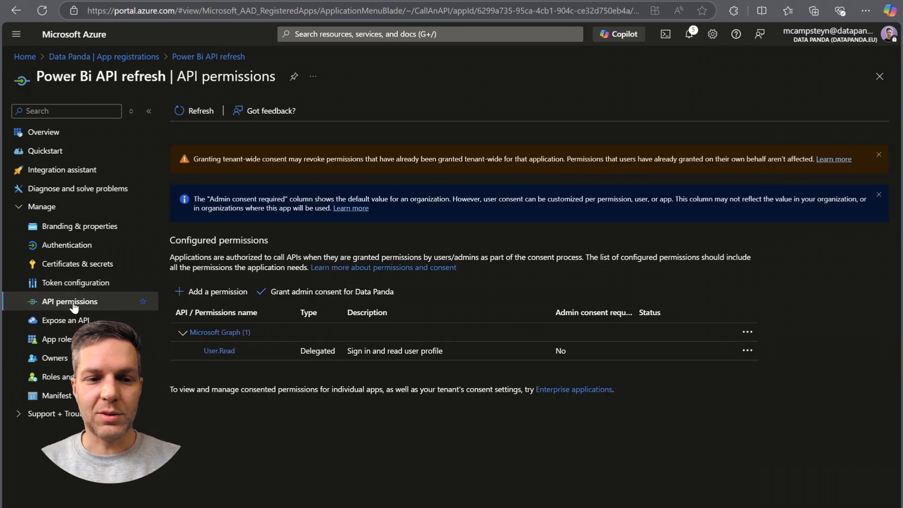
{"action": "left_click", "coordinate": [222, 292]}
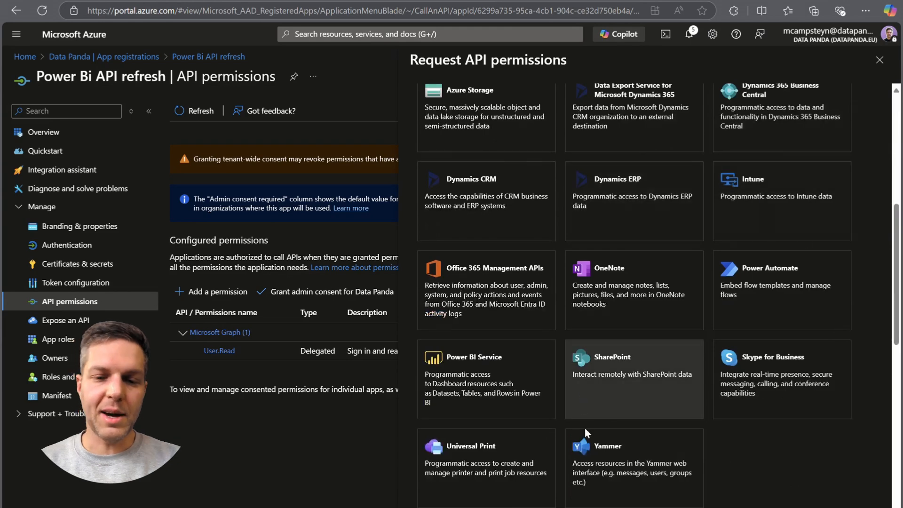
{"action": "left_click", "coordinate": [478, 373]}
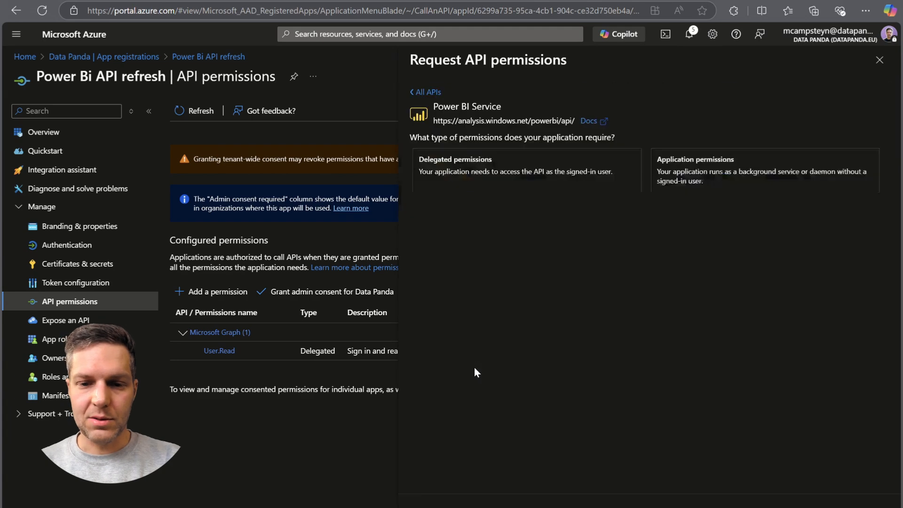
{"action": "left_click", "coordinate": [527, 171]}
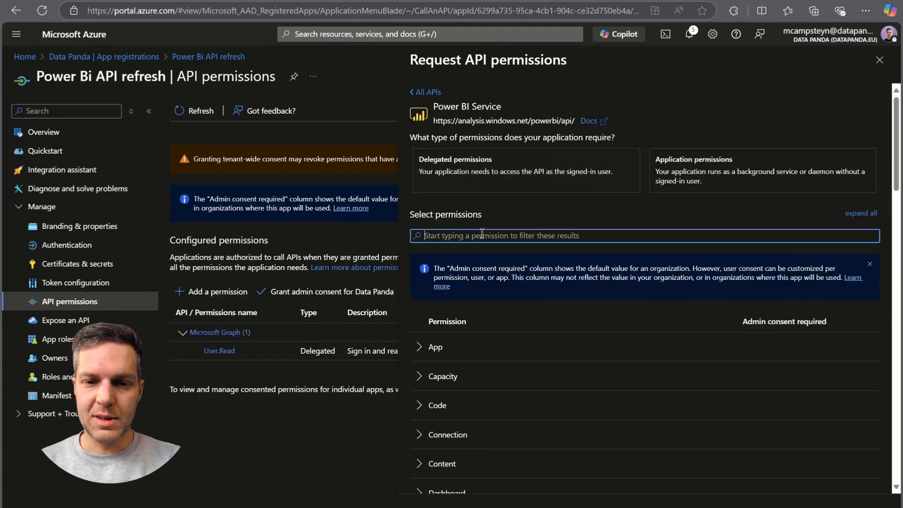
{"action": "type", "text": "dataset"}
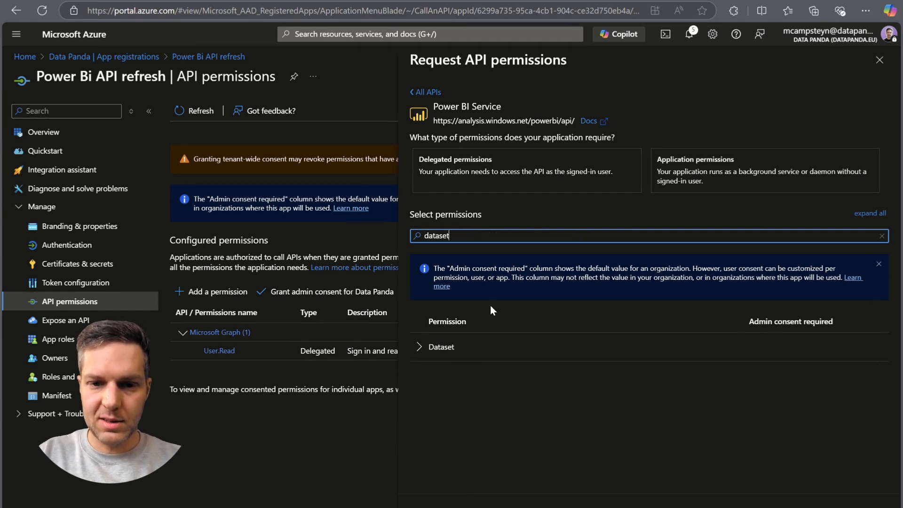
{"action": "left_click", "coordinate": [419, 346]}
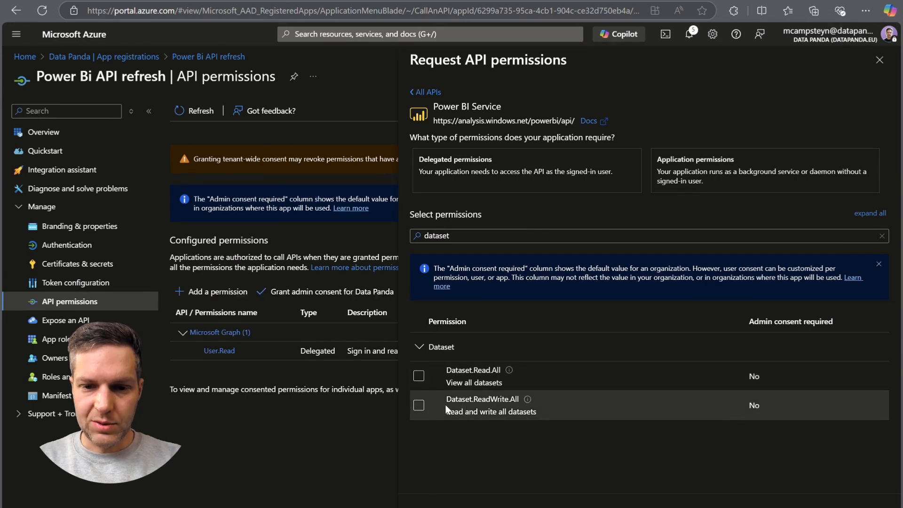
{"action": "left_click", "coordinate": [418, 405]}
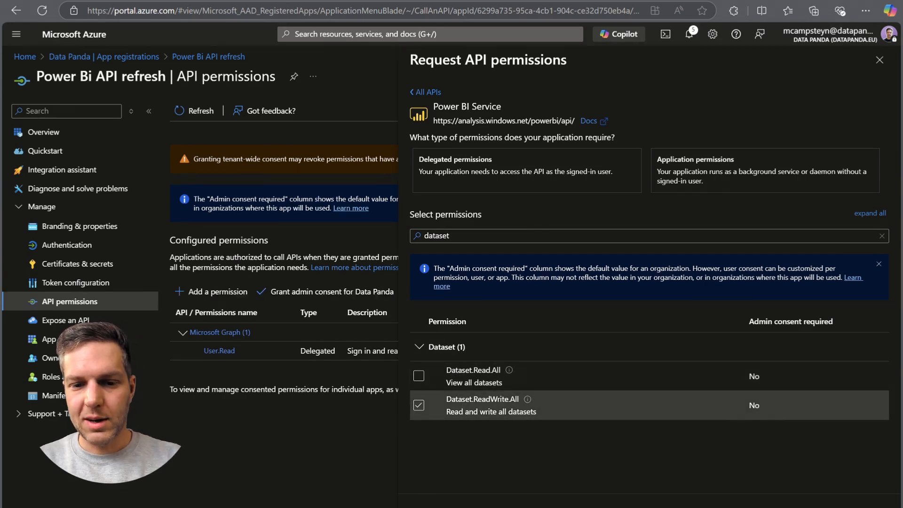
{"action": "left_click", "coordinate": [442, 507]}
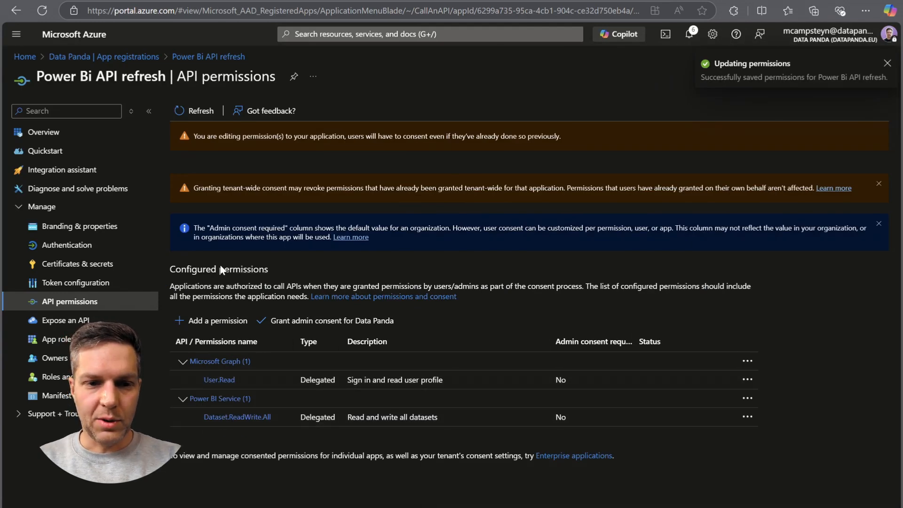
Add the delegated Power BI Service permission Report.Read.All and grant admin consent for Data Panda.
{"action": "left_click", "coordinate": [213, 322]}
{"action": "scroll", "coordinate": [522, 207], "scroll_direction": "down", "scroll_amount": 15}
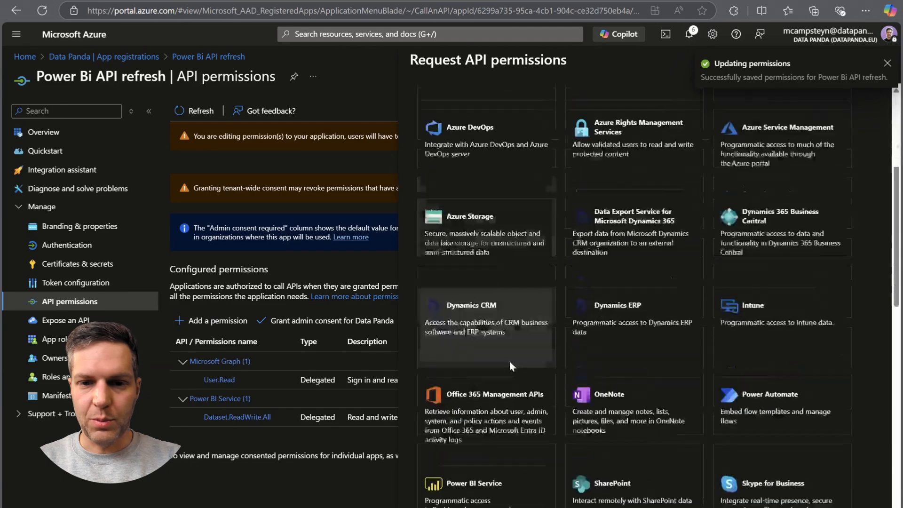
{"action": "scroll", "coordinate": [479, 306], "scroll_direction": "up", "scroll_amount": 6}
{"action": "left_click", "coordinate": [459, 321]}
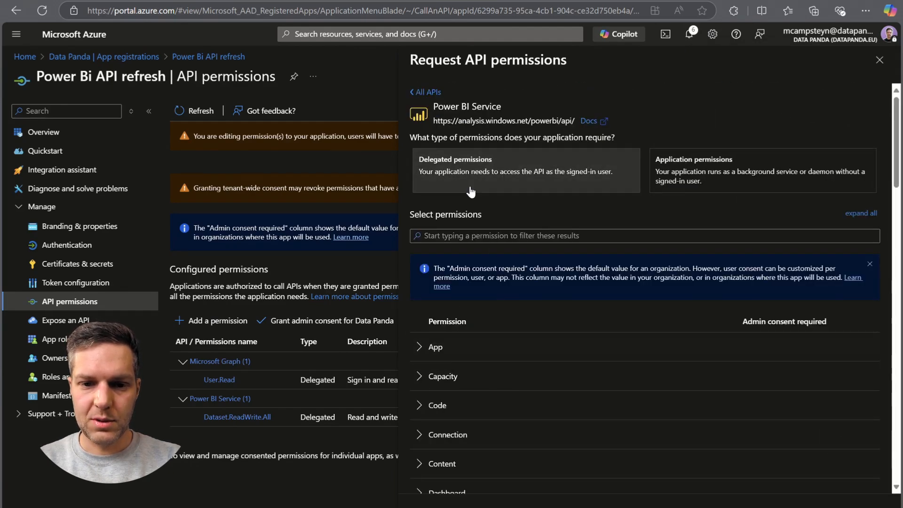
{"action": "left_click", "coordinate": [468, 234]}
{"action": "type", "text": "report"}
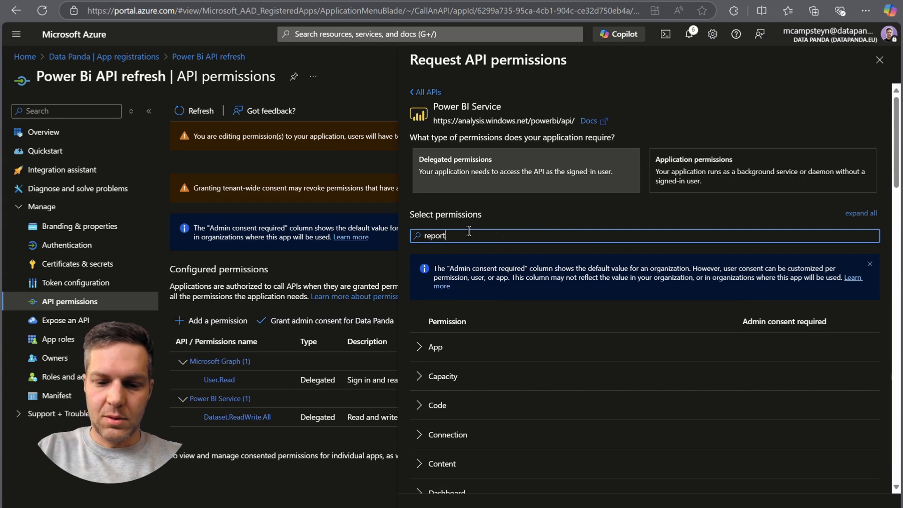
{"action": "left_click", "coordinate": [419, 376]}
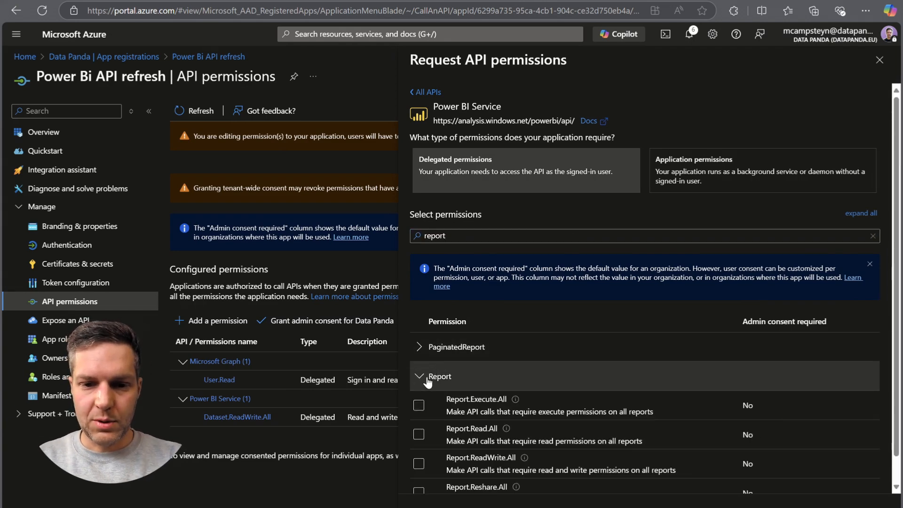
{"action": "scroll", "coordinate": [511, 400], "scroll_direction": "down", "scroll_amount": 1}
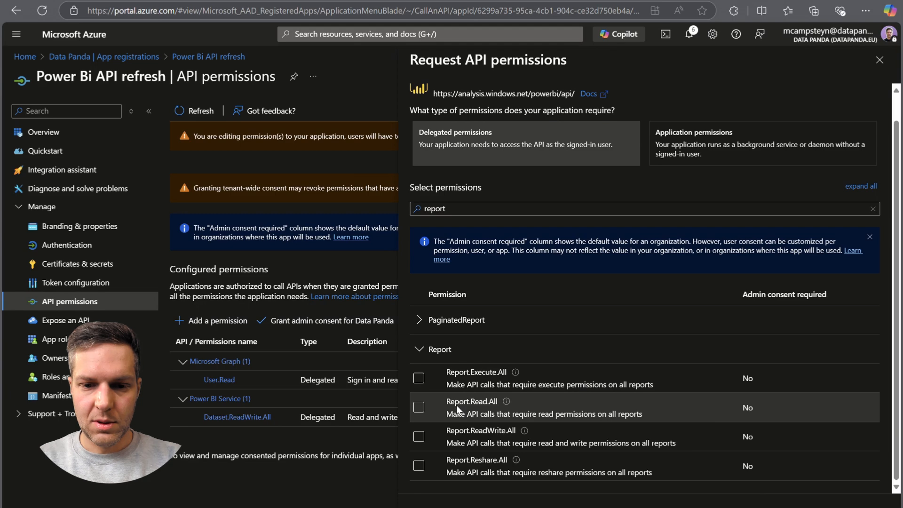
{"action": "left_click", "coordinate": [419, 408]}
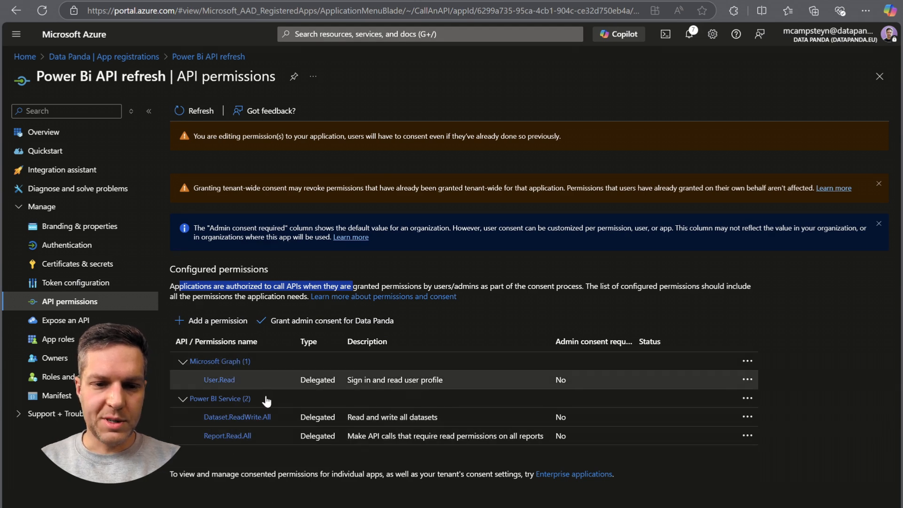
{"action": "left_click", "coordinate": [294, 324]}
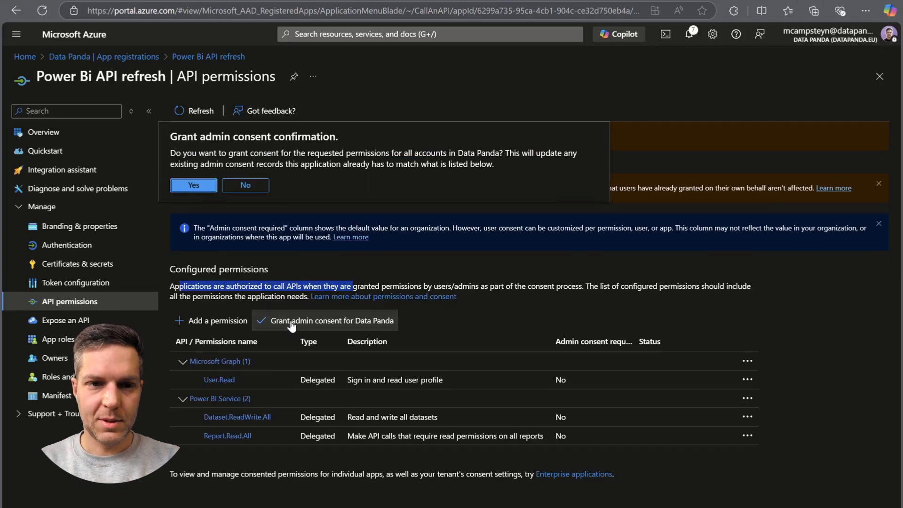
{"action": "left_click", "coordinate": [193, 185]}
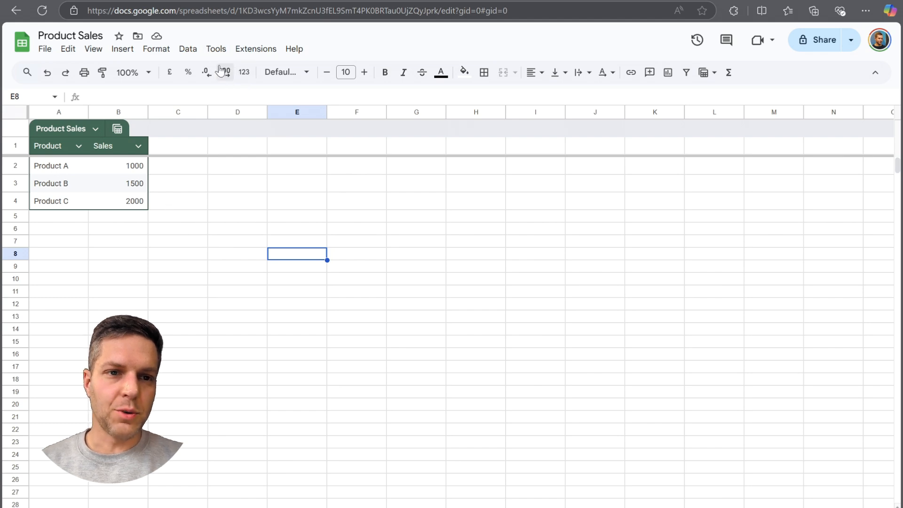
Open the Apps Script editor from the Product Sales spreadsheet and rename the project "Power Bi Data Refresh".
{"action": "left_click", "coordinate": [261, 48]}
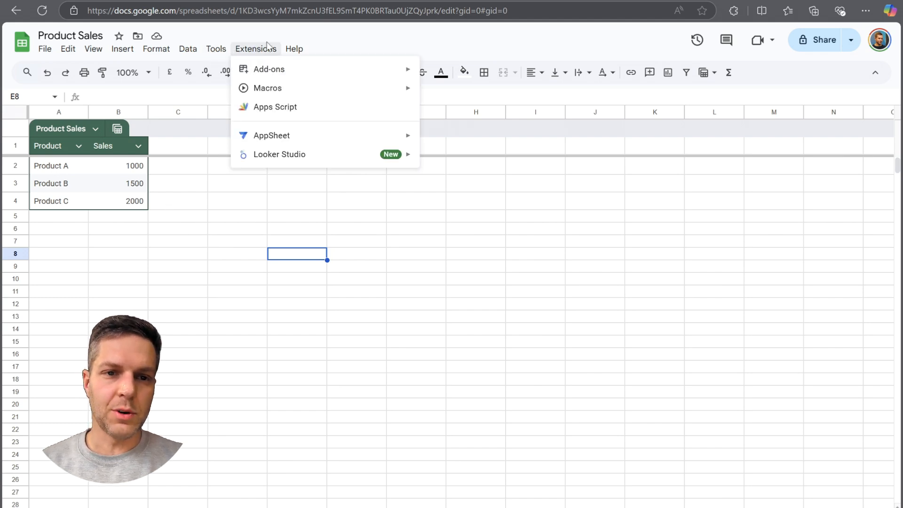
{"action": "left_click", "coordinate": [285, 107]}
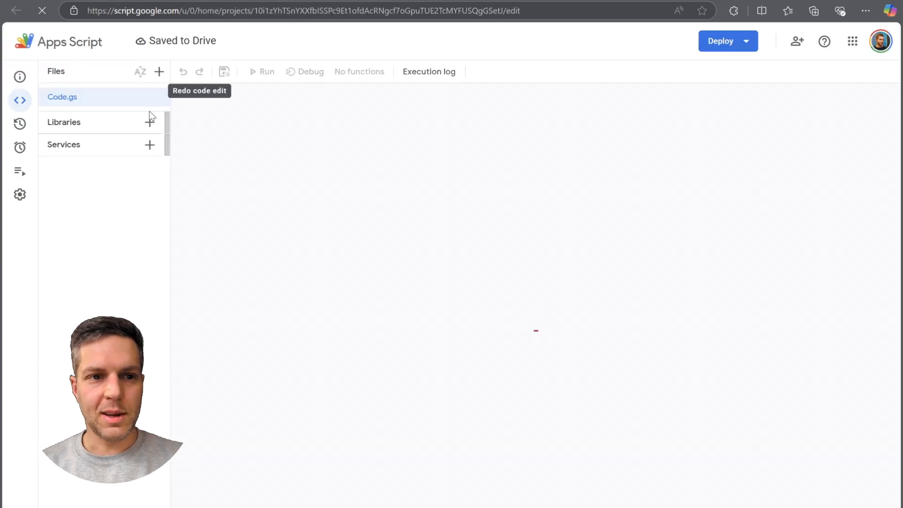
{"action": "left_click", "coordinate": [165, 42]}
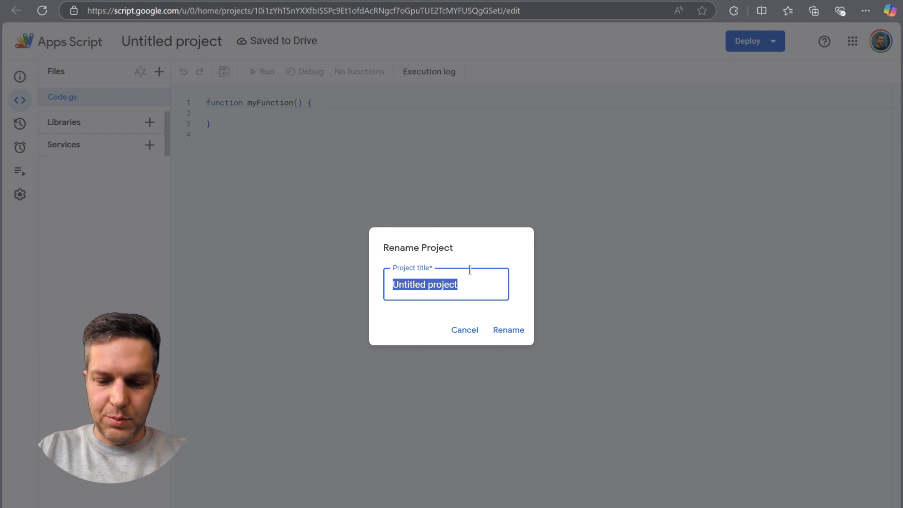
{"action": "type", "text": "Power "}
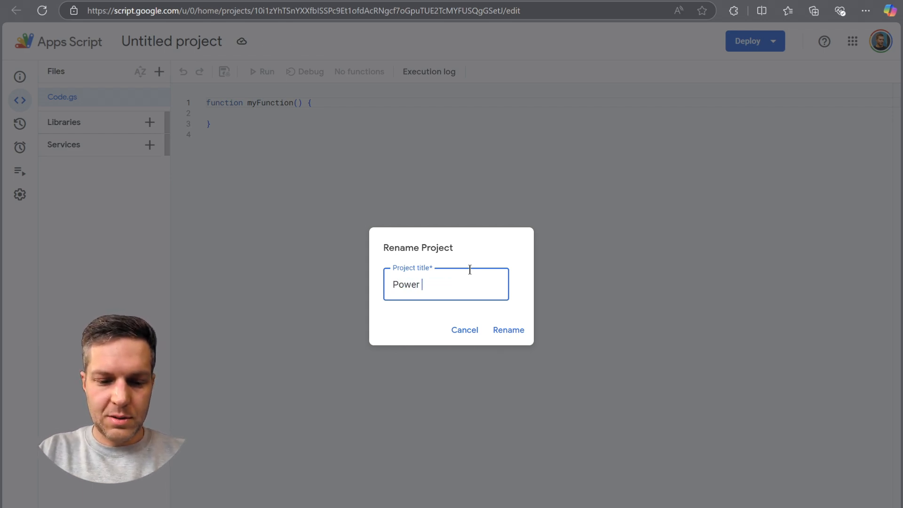
{"action": "type", "text": "Bi Data Refresh"}
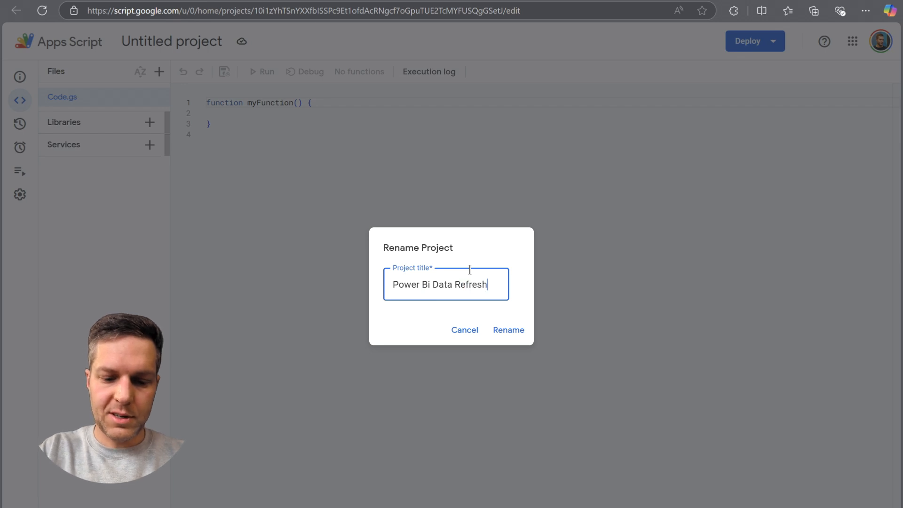
{"action": "left_click", "coordinate": [508, 330]}
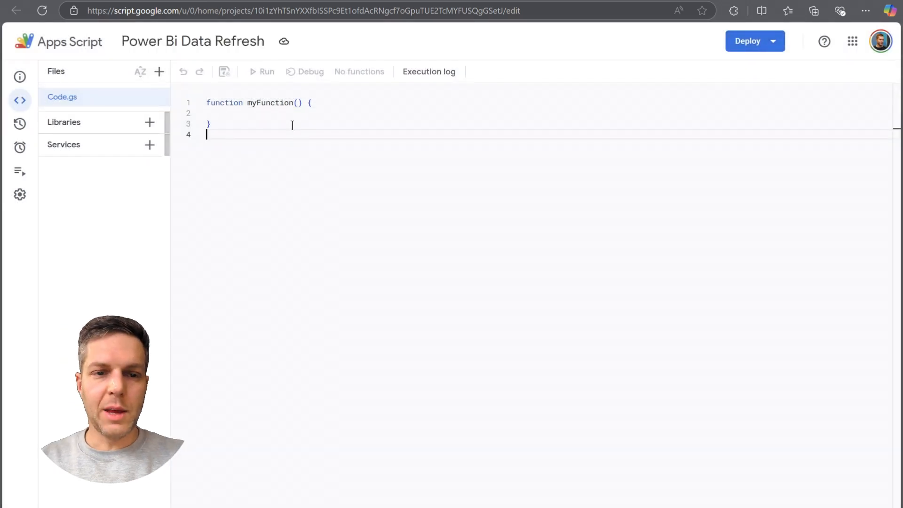
Replace the default code in Code.gs with the copied script containing the getPowerBIToken and refreshPowerBIDataset functions.
{"action": "key", "text": "ctrl+a"}
{"action": "key", "text": "ctrl+v"}
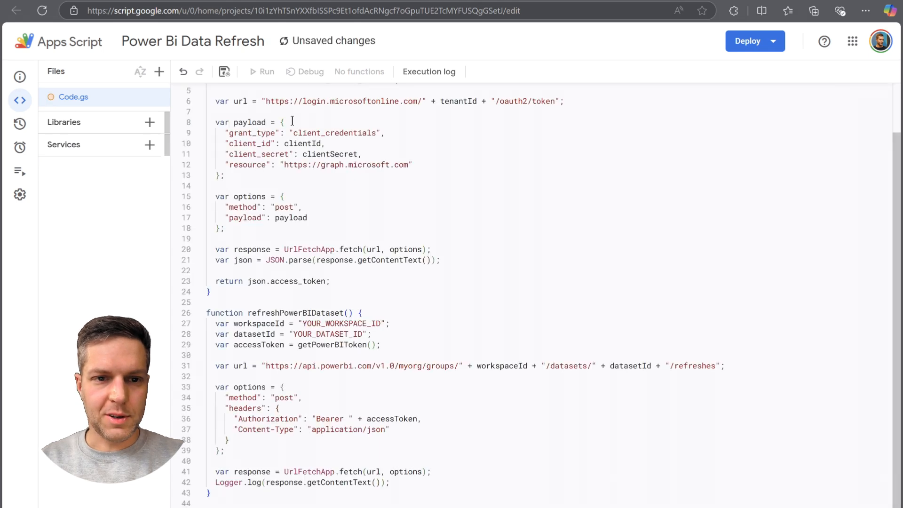
{"action": "scroll", "coordinate": [359, 249], "scroll_direction": "up", "scroll_amount": 2}
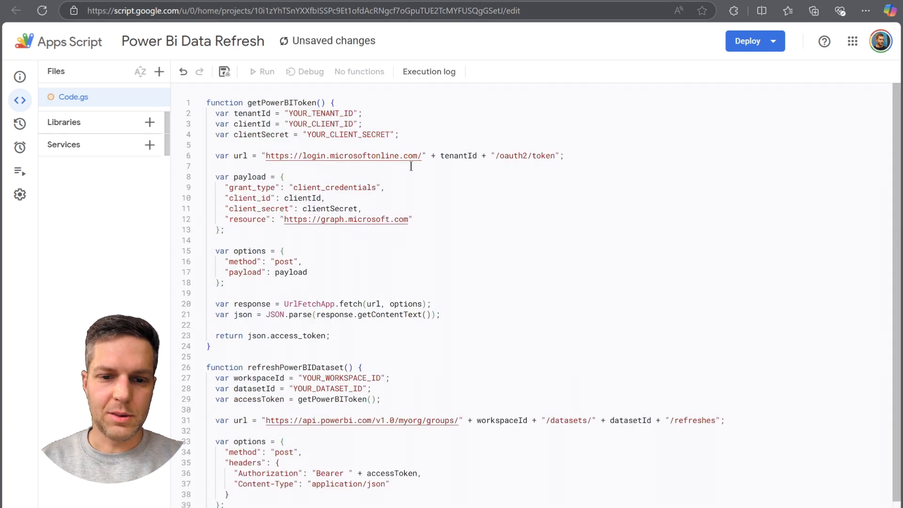
Copy the Directory (tenant) ID from the Power Bi API refresh overview in Azure and replace the YOUR_TENANT_ID placeholder in Code.gs with it.
{"action": "left_click", "coordinate": [393, 123]}
{"action": "left_click", "coordinate": [378, 110]}
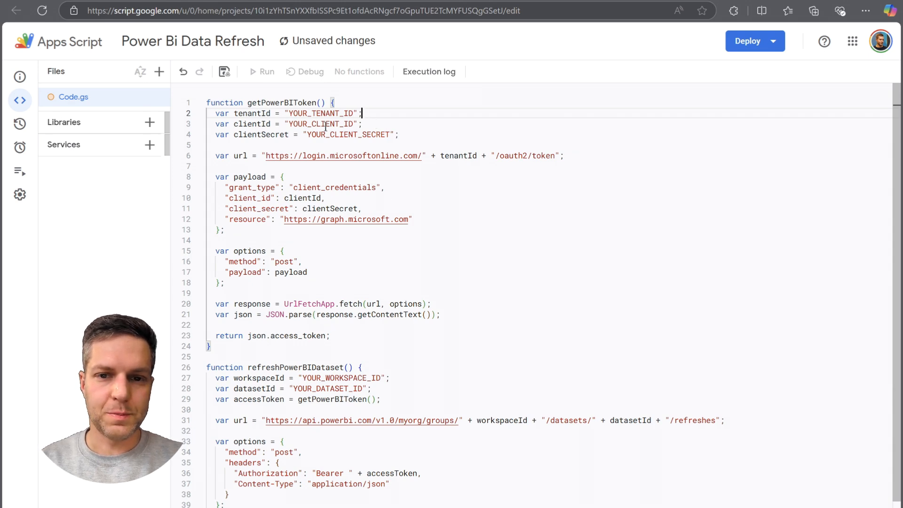
{"action": "double_click", "coordinate": [293, 114]}
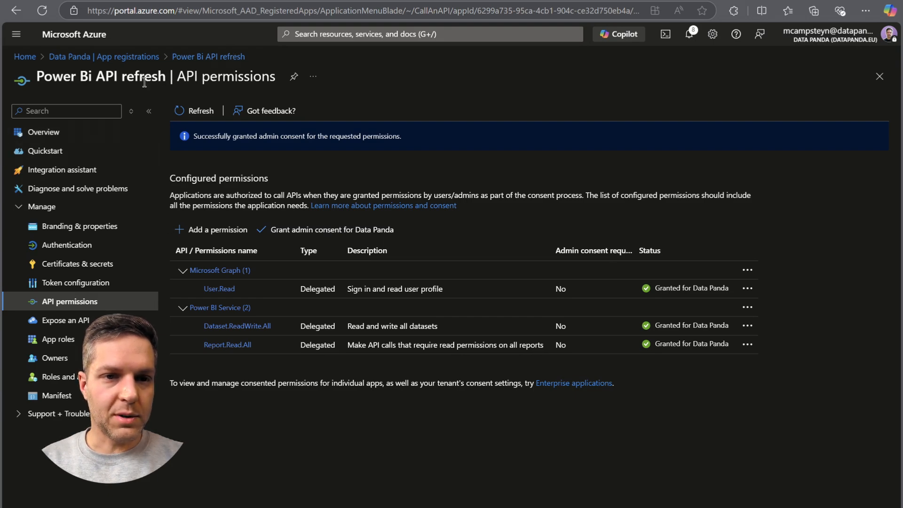
{"action": "left_click", "coordinate": [41, 132]}
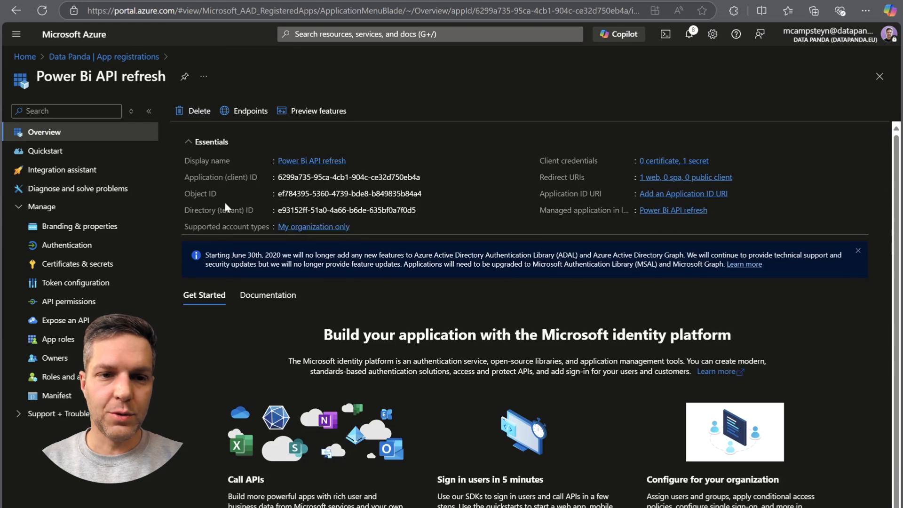
{"action": "left_click", "coordinate": [423, 210]}
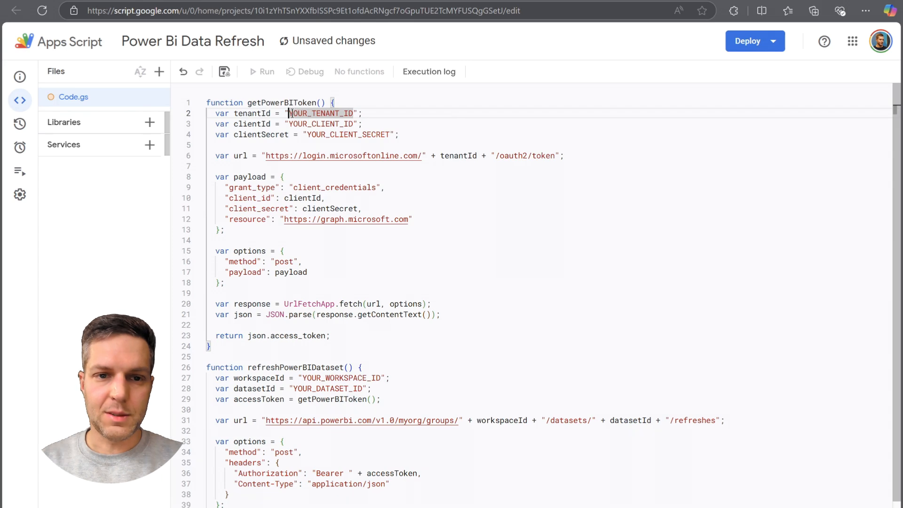
{"action": "left_click_drag", "start_coordinate": [289, 113], "coordinate": [353, 113]}
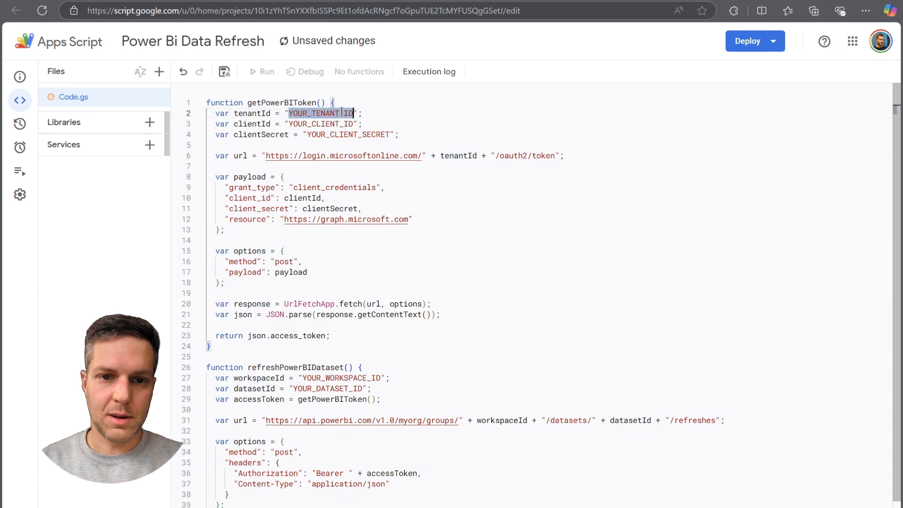
{"action": "key", "text": "ctrl+v"}
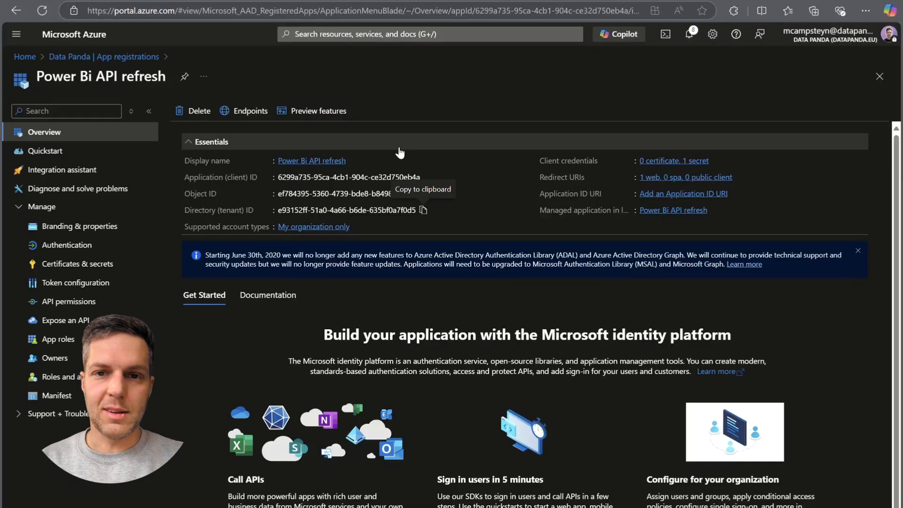
Copy the Application (client) ID from the Azure app overview and replace the YOUR_CLIENT_ID placeholder in the Apps Script code.
{"action": "left_click", "coordinate": [426, 177]}
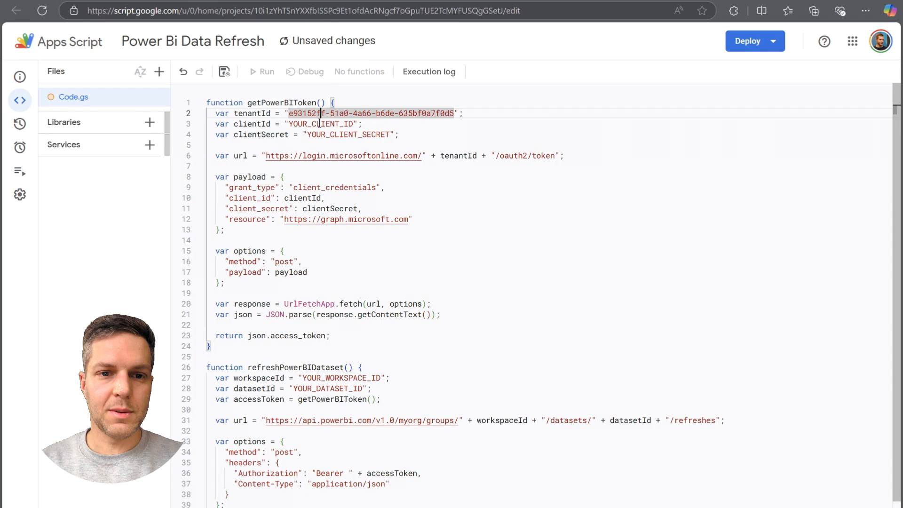
{"action": "double_click", "coordinate": [320, 123]}
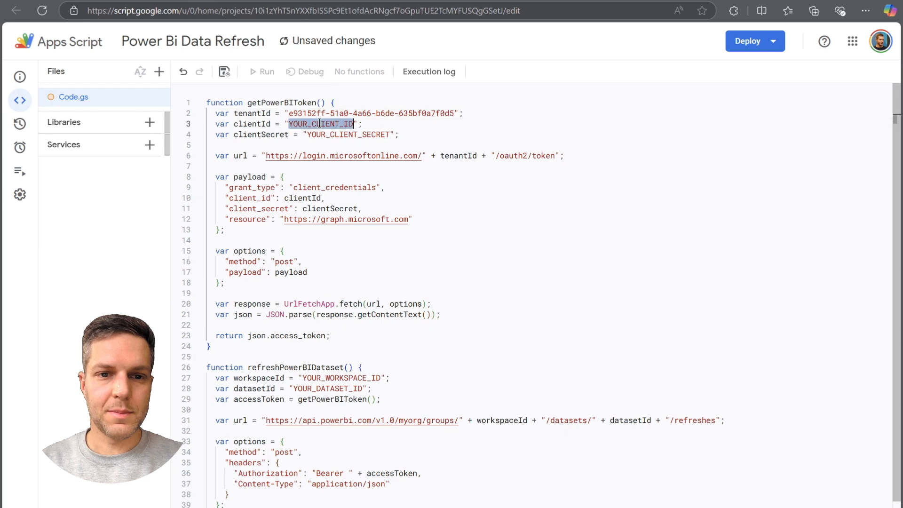
{"action": "key", "text": "ctrl+v"}
Copy the saved client secret from the notes file and paste it over the YOUR_CLIENT_SECRET placeholder in getPowerBIToken.
{"action": "double_click", "coordinate": [358, 134]}
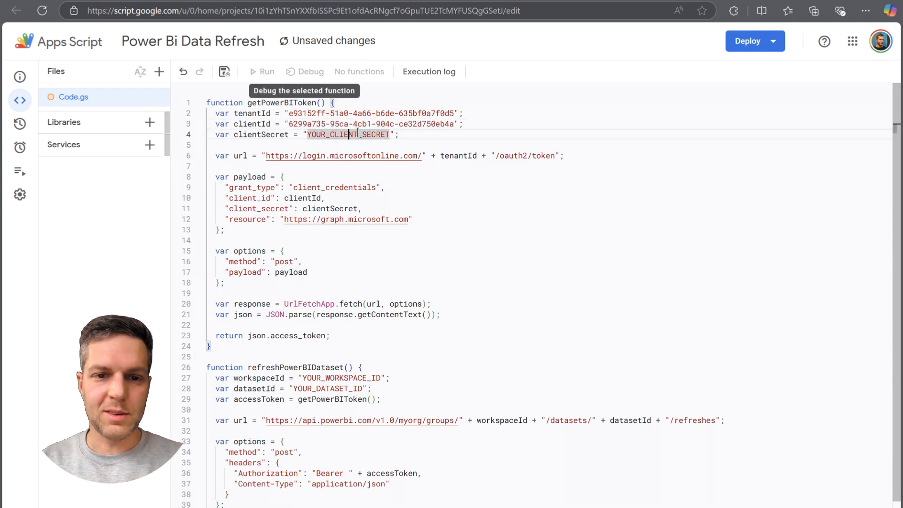
{"action": "mouse_move", "coordinate": [647, 507]}
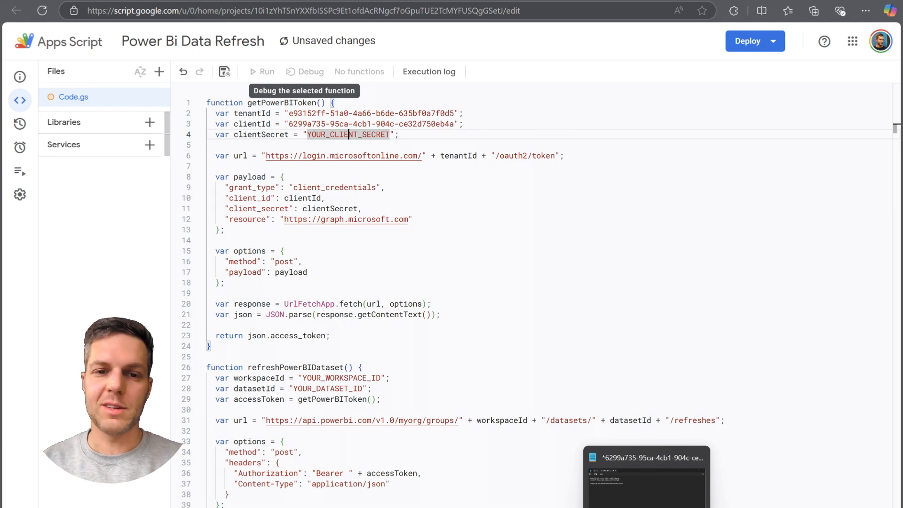
{"action": "left_click", "coordinate": [646, 507]}
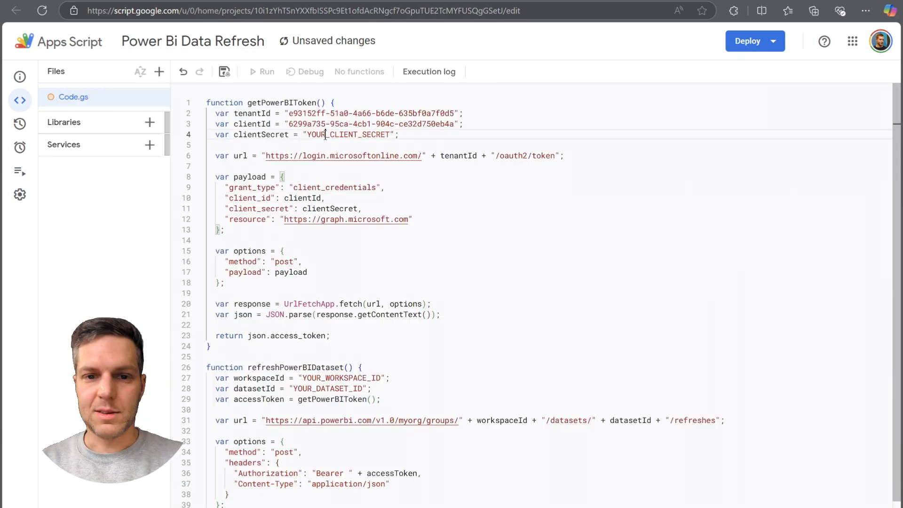
{"action": "double_click", "coordinate": [325, 135]}
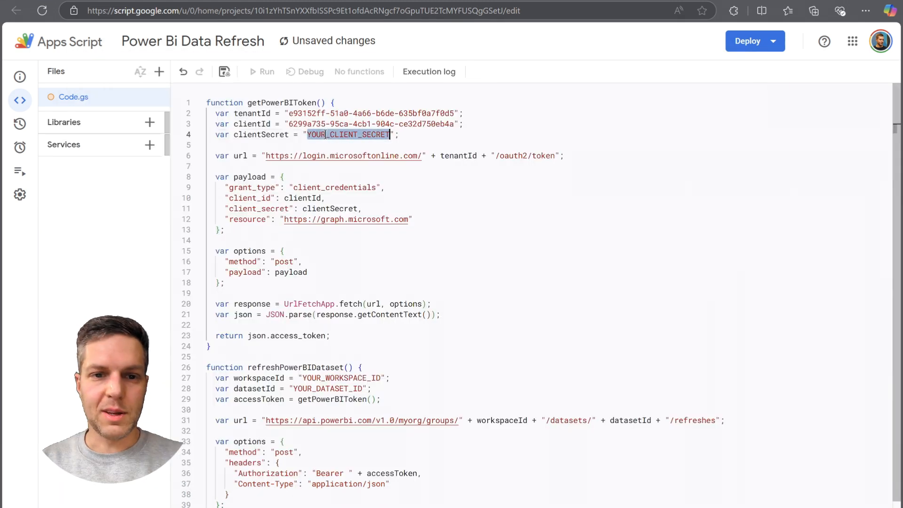
{"action": "key", "text": "ctrl+v"}
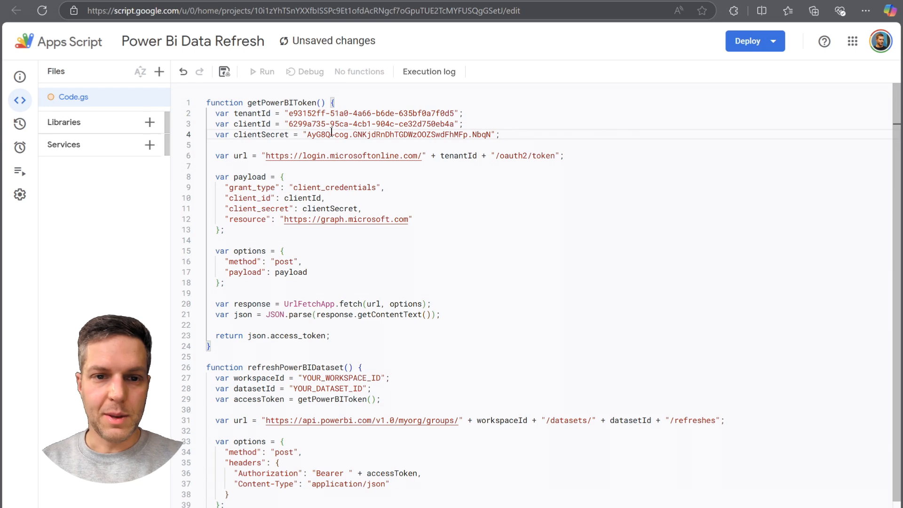
{"action": "key", "text": "End"}
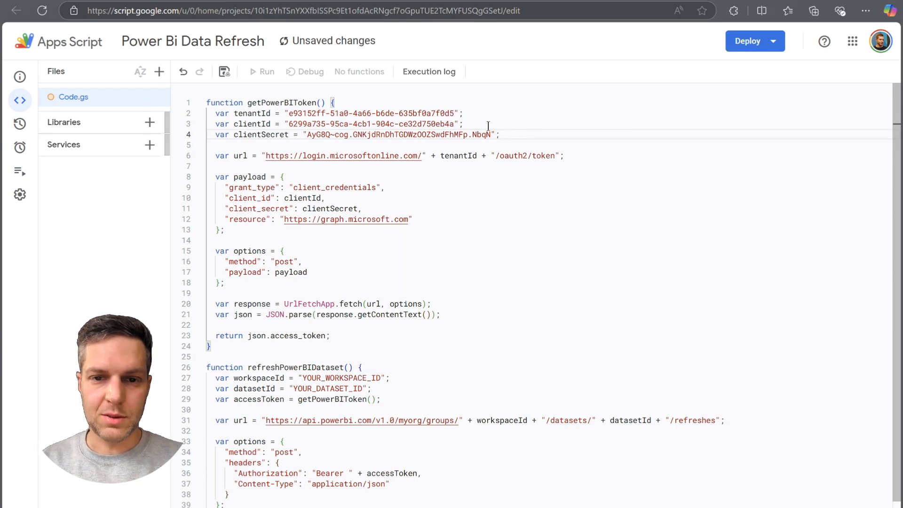
Review the getPowerBIToken function, including its credential variables, token request payload and post options.
{"action": "left_click", "coordinate": [514, 231]}
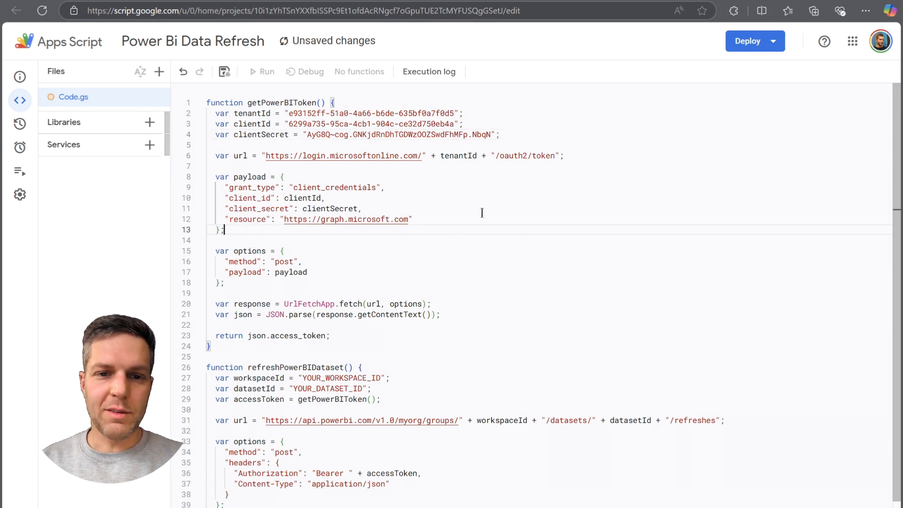
{"action": "left_click", "coordinate": [509, 119]}
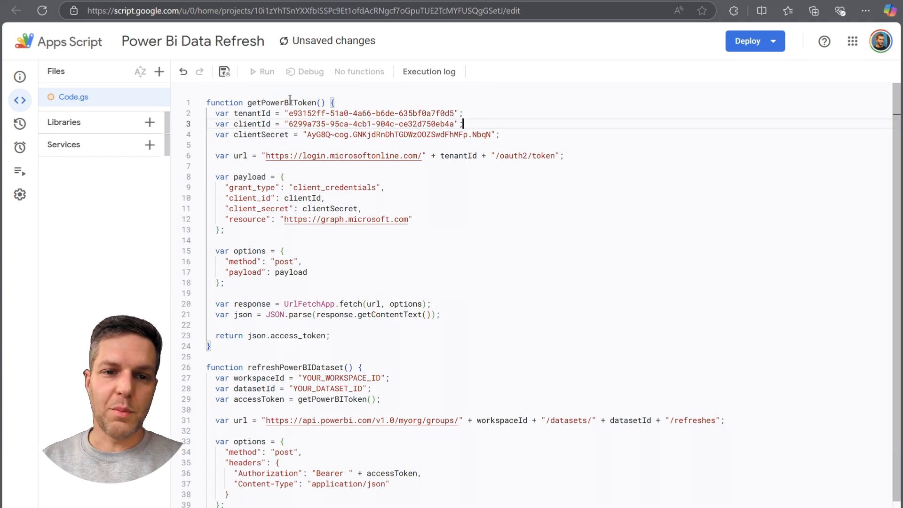
{"action": "left_click_drag", "start_coordinate": [336, 103], "coordinate": [449, 124]}
{"action": "left_click", "coordinate": [517, 122]}
{"action": "left_click", "coordinate": [513, 133]}
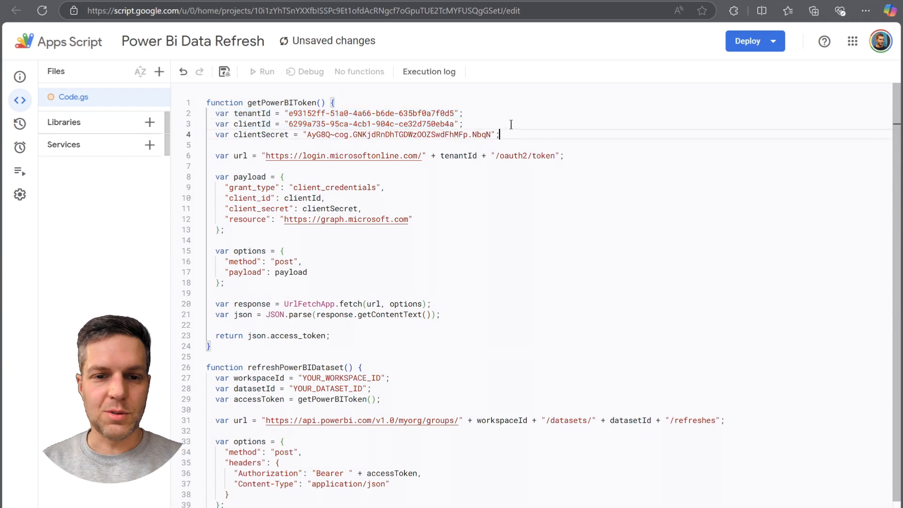
{"action": "left_click", "coordinate": [453, 195]}
{"action": "scroll", "coordinate": [468, 222], "scroll_direction": "down", "scroll_amount": 1}
{"action": "scroll", "coordinate": [468, 221], "scroll_direction": "up", "scroll_amount": 1}
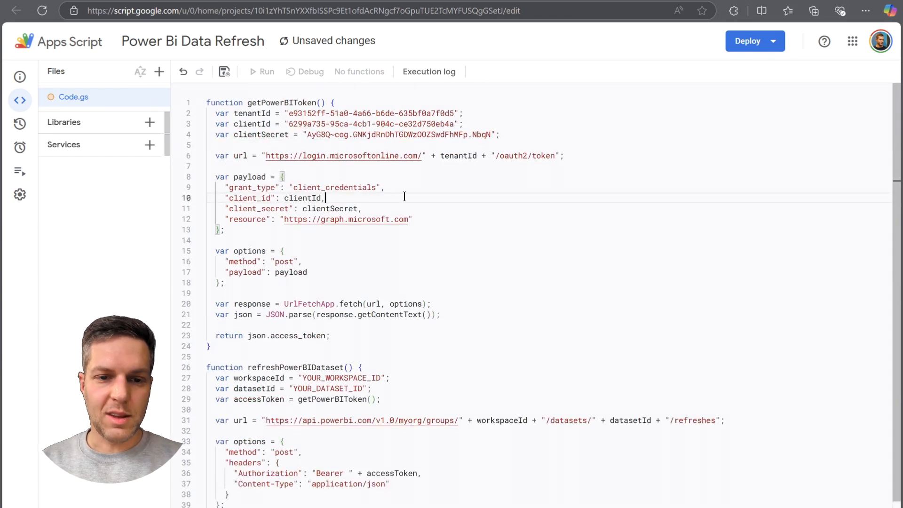
{"action": "left_click", "coordinate": [438, 215]}
{"action": "left_click", "coordinate": [334, 271]}
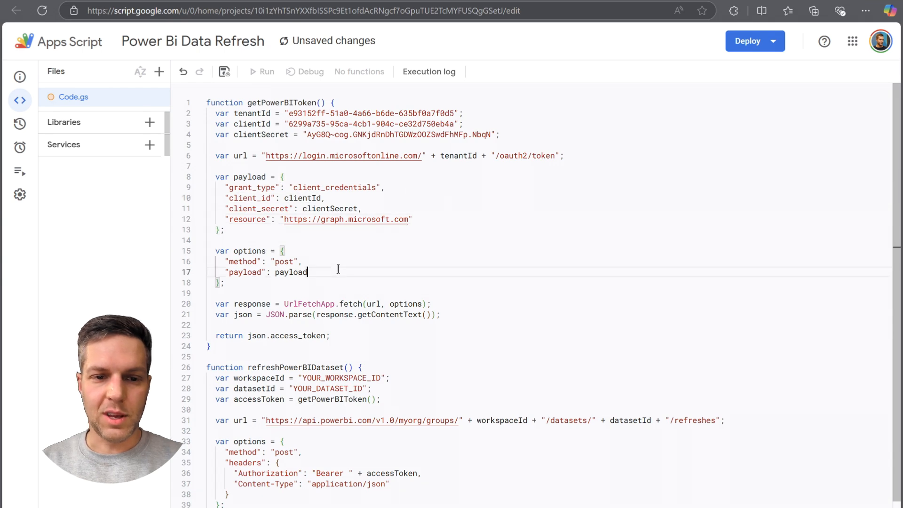
{"action": "left_click_drag", "start_coordinate": [485, 120], "coordinate": [484, 118]}
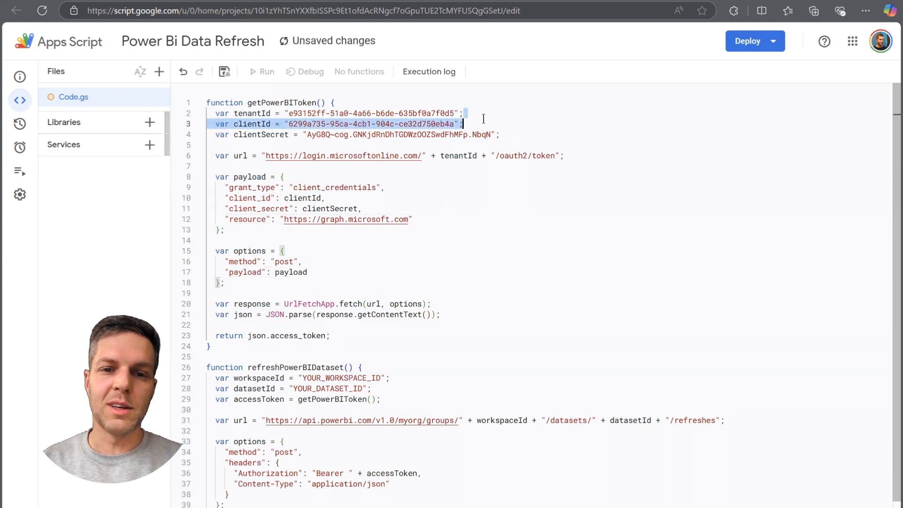
{"action": "left_click", "coordinate": [473, 123]}
{"action": "left_click", "coordinate": [475, 113]}
{"action": "left_click", "coordinate": [473, 122]}
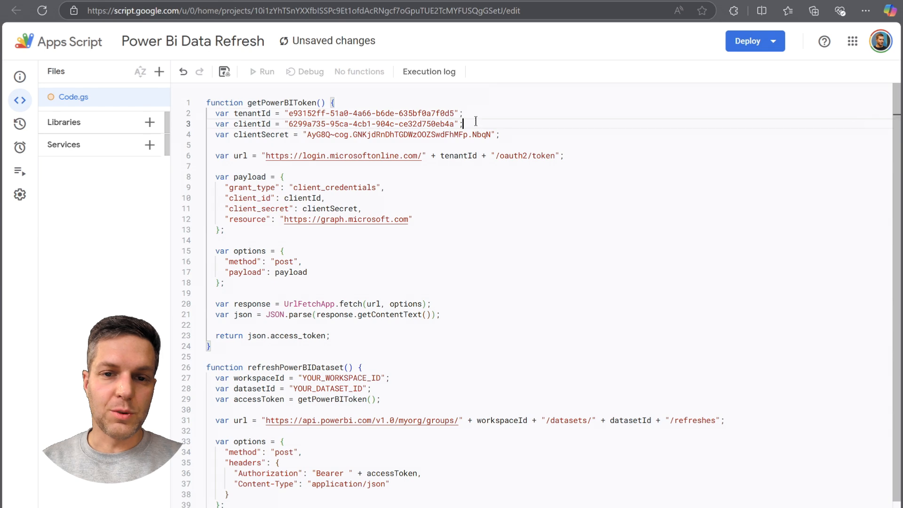
{"action": "left_click", "coordinate": [266, 102]}
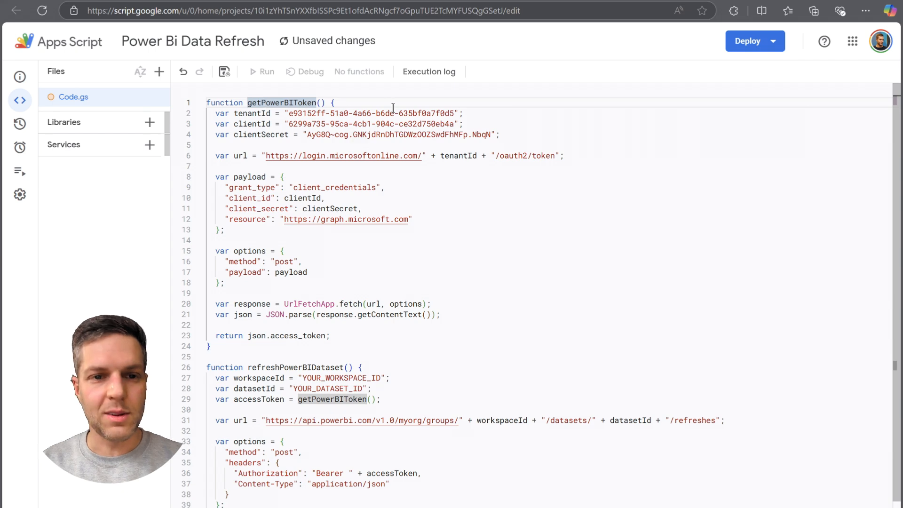
{"action": "left_click", "coordinate": [514, 133]}
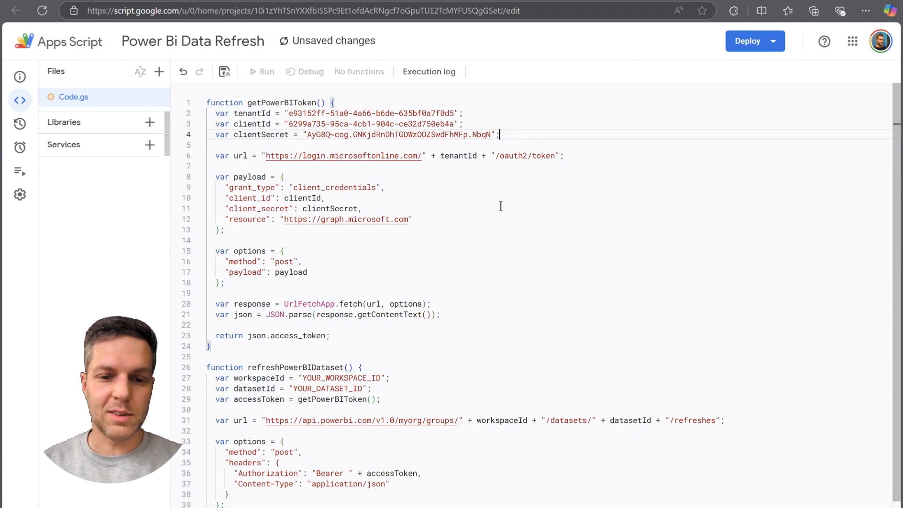
Examine the refreshPowerBIDataset function and how its workspace ID, dataset ID and access token variables relate to getPowerBIToken.
{"action": "scroll", "coordinate": [433, 201], "scroll_direction": "down", "scroll_amount": 2}
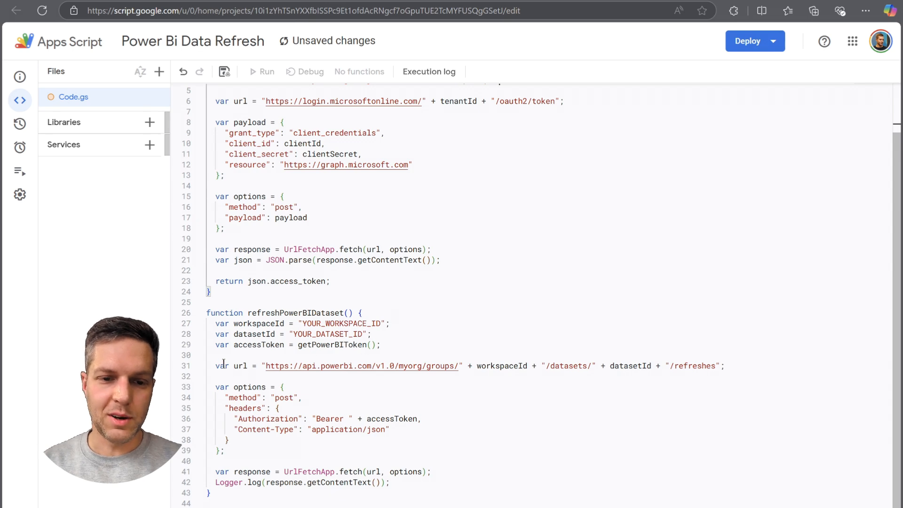
{"action": "left_click", "coordinate": [318, 342]}
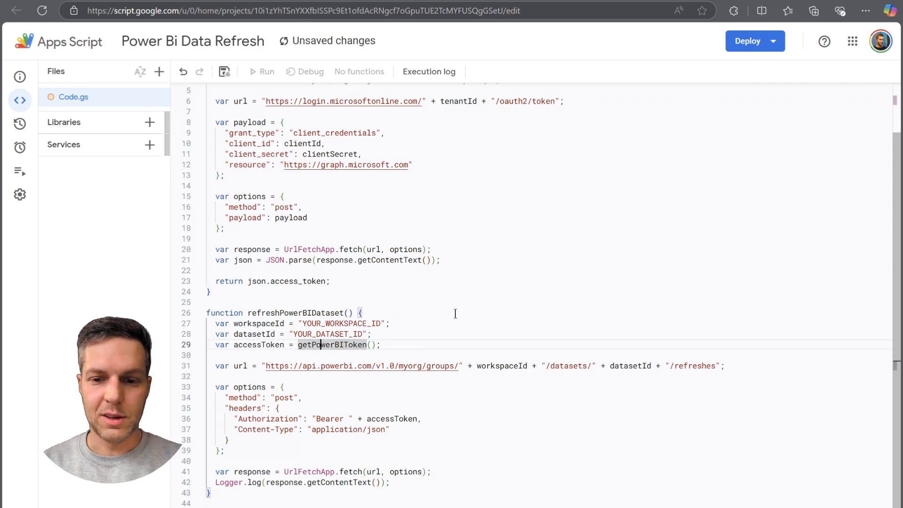
{"action": "left_click", "coordinate": [419, 342]}
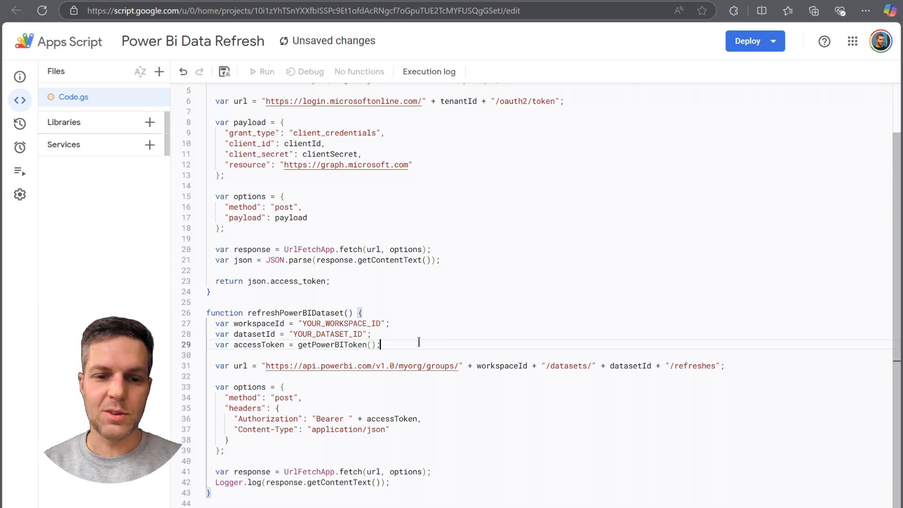
{"action": "left_click", "coordinate": [403, 333]}
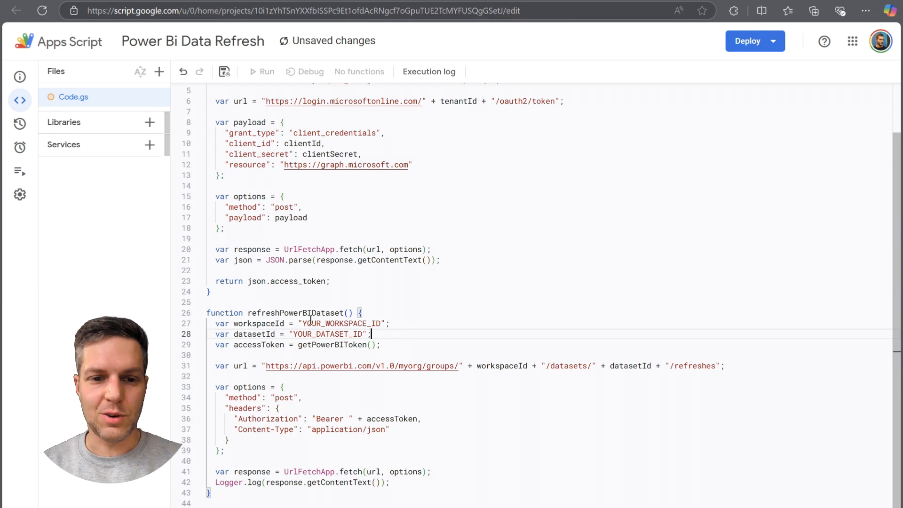
{"action": "scroll", "coordinate": [397, 286], "scroll_direction": "up", "scroll_amount": 2}
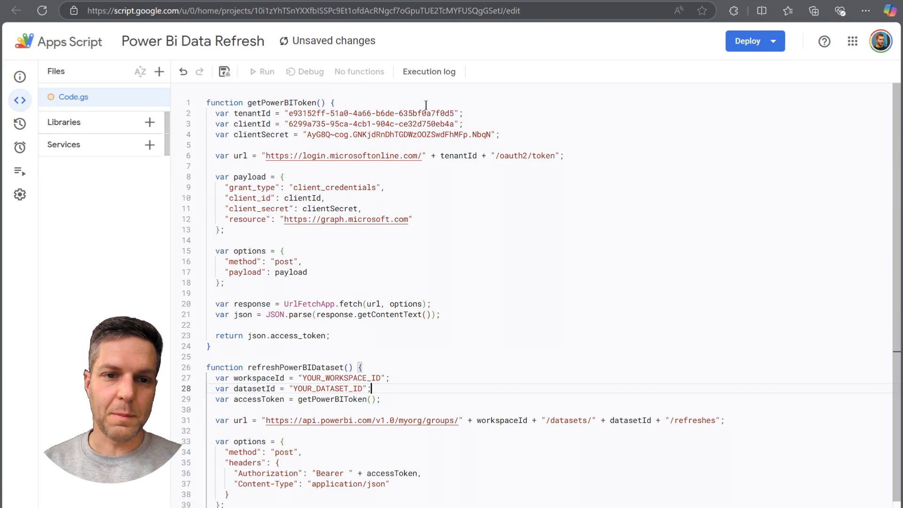
{"action": "scroll", "coordinate": [462, 202], "scroll_direction": "down", "scroll_amount": 2}
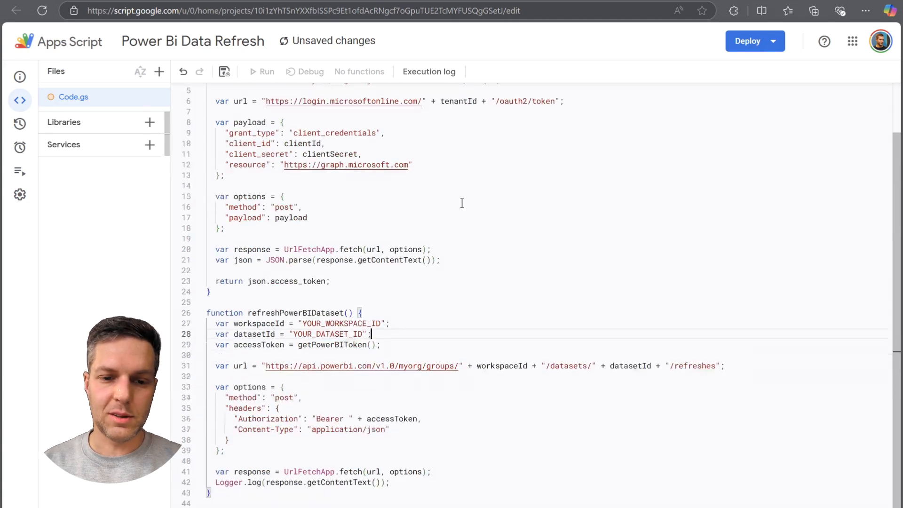
Copy the workspace ID from the Google Sheets workspace URL in Power BI and replace the YOUR_WORKSPACE_ID placeholder in refreshPowerBIDataset.
{"action": "left_click", "coordinate": [326, 323]}
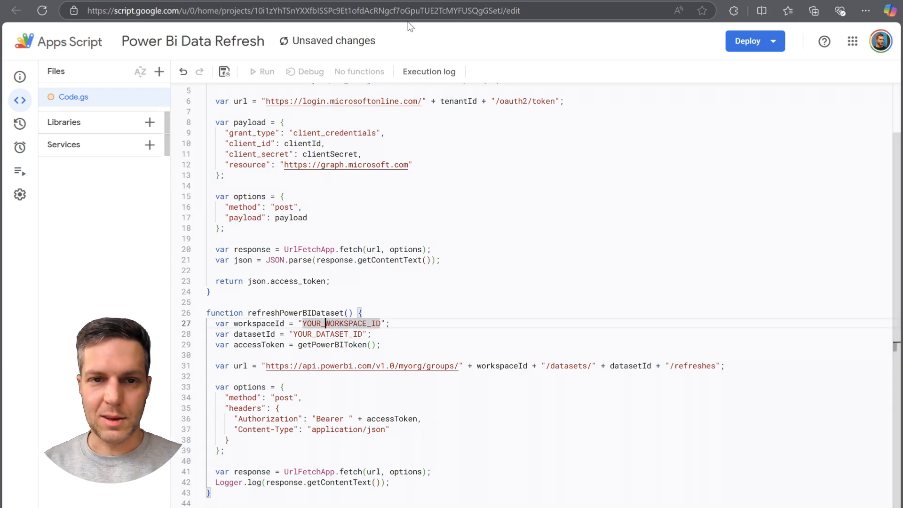
{"action": "key", "text": "ctrl+Tab"}
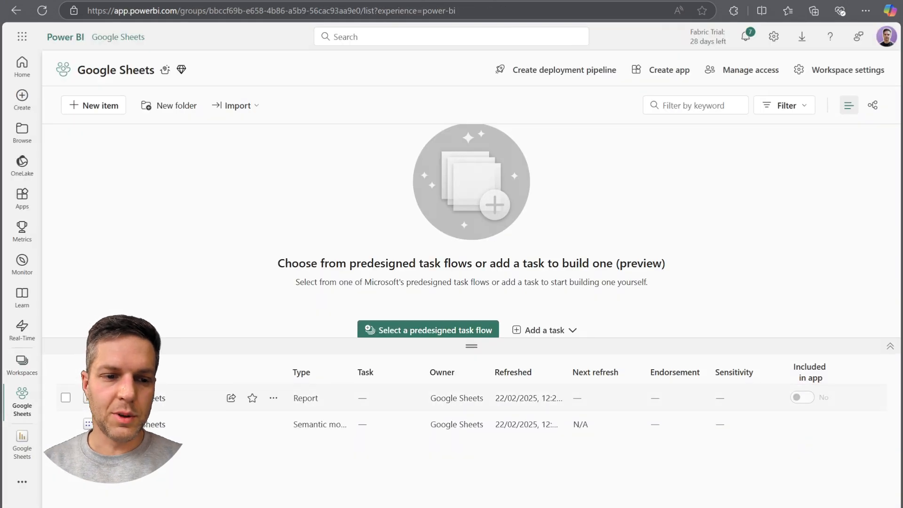
{"action": "left_click", "coordinate": [210, 10]}
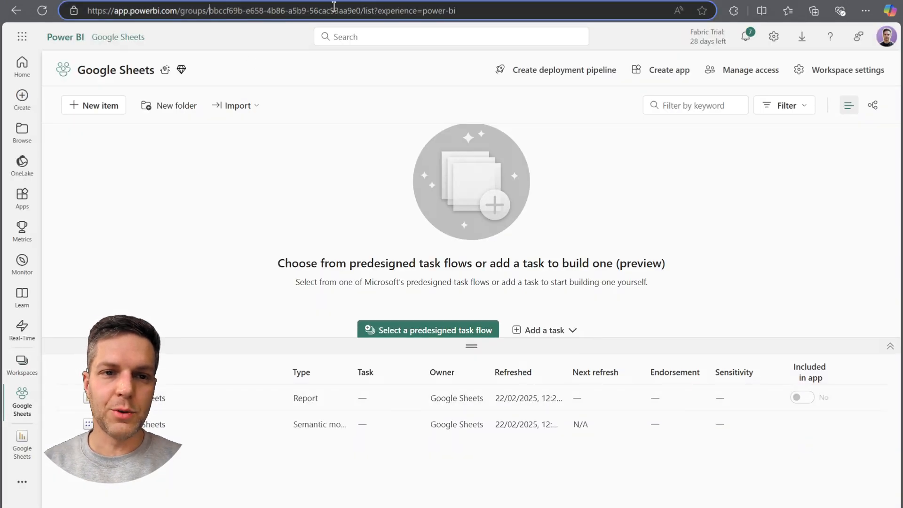
{"action": "left_click_drag", "start_coordinate": [210, 12], "coordinate": [361, 12]}
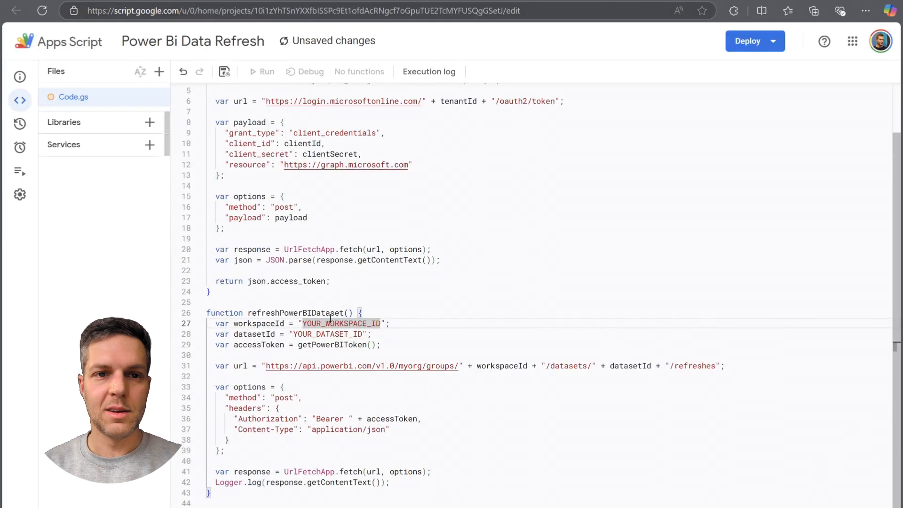
{"action": "type", "text": "bbcc169b-e658-4b86-a5b9-56cac93aa9e0"}
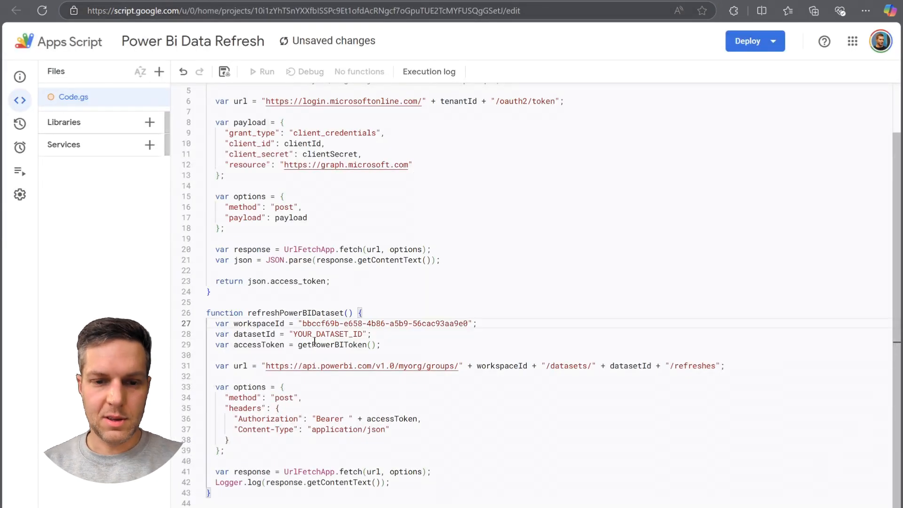
Copy the dataset ID from the Google Sheets semantic model's URL in Power BI and replace the YOUR_DATASET_ID placeholder in refreshPowerBIDataset.
{"action": "double_click", "coordinate": [319, 334]}
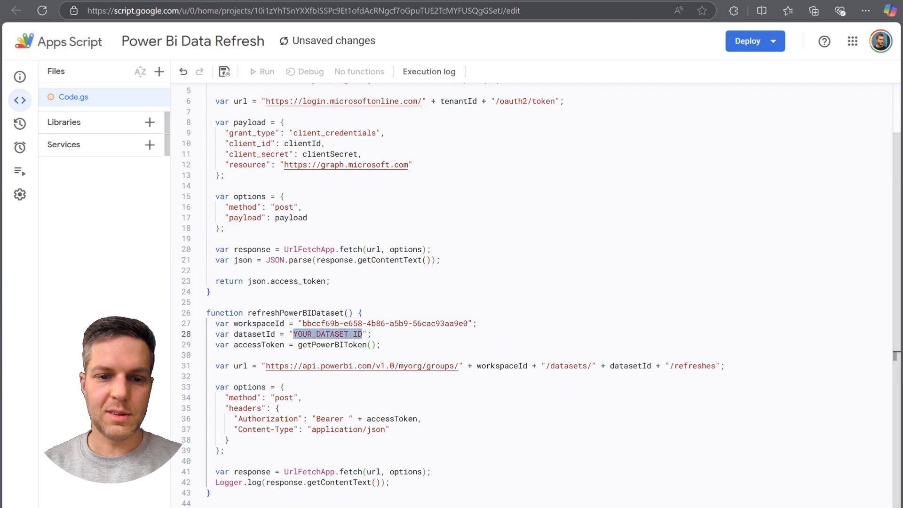
{"action": "left_click", "coordinate": [376, 1]}
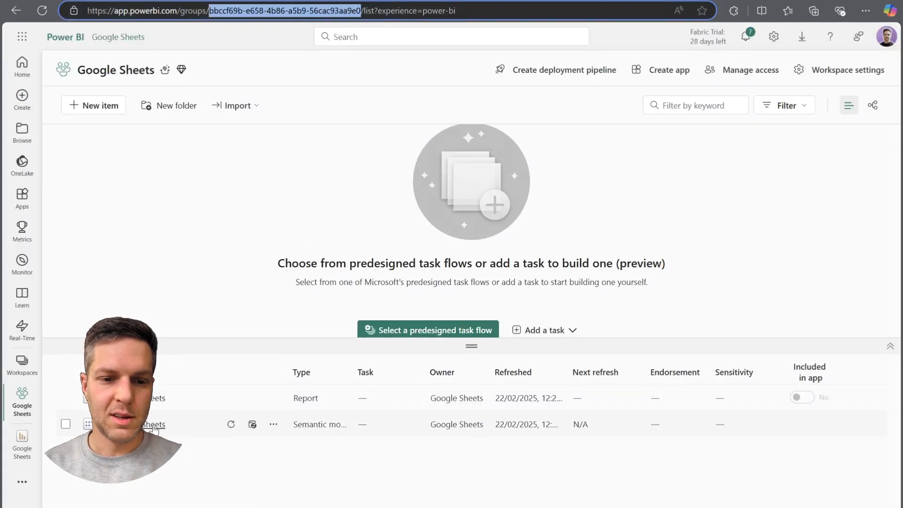
{"action": "left_click", "coordinate": [154, 426]}
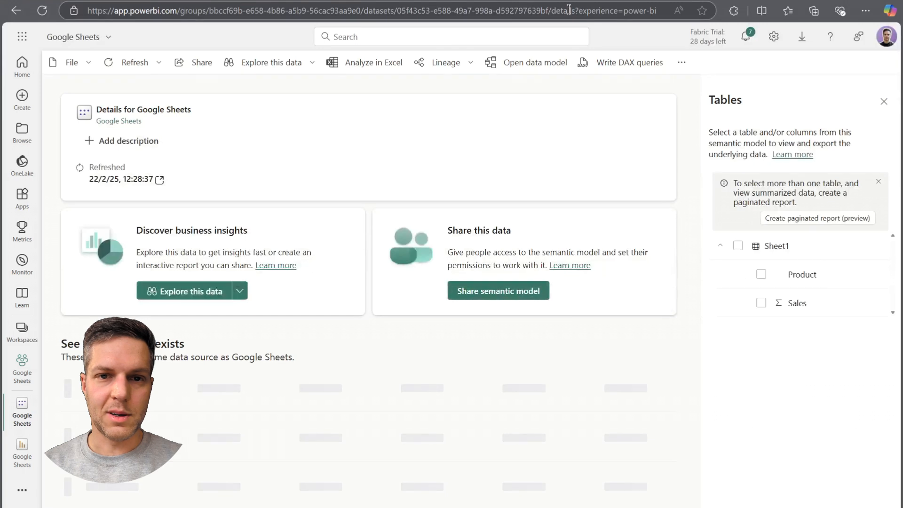
{"action": "left_click_drag", "start_coordinate": [397, 12], "coordinate": [548, 9]}
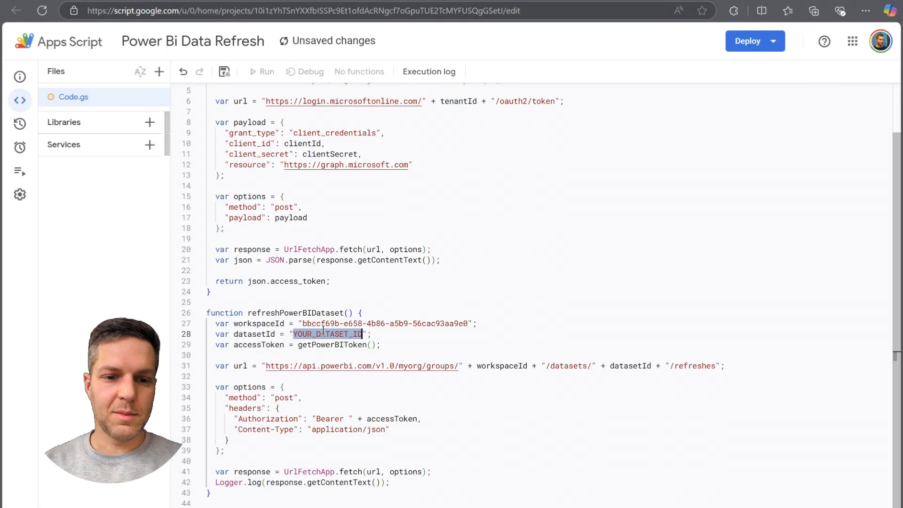
{"action": "type", "text": "05f43c53-e588-49a7-998a-d592797639bf"}
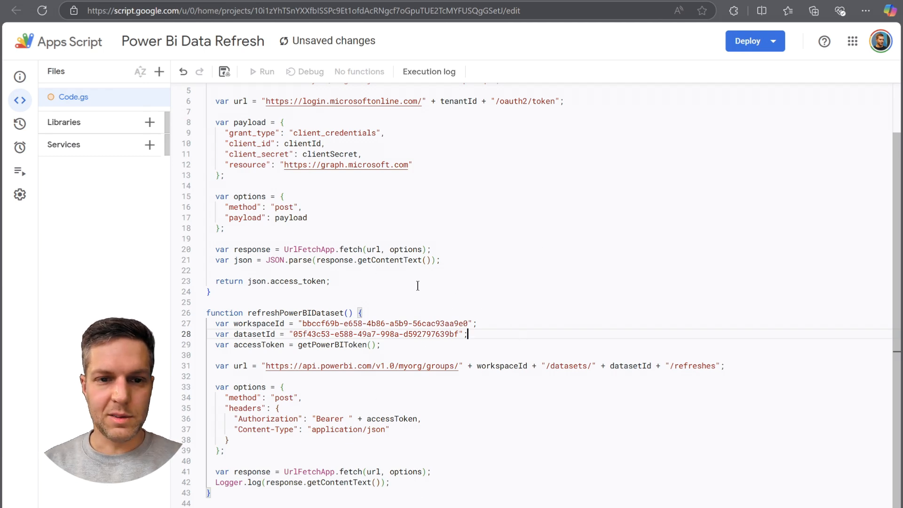
Start a new deployment of the script as a Web app with the description Power Bi Data Refresh.
{"action": "scroll", "coordinate": [417, 286], "scroll_direction": "up", "scroll_amount": 2}
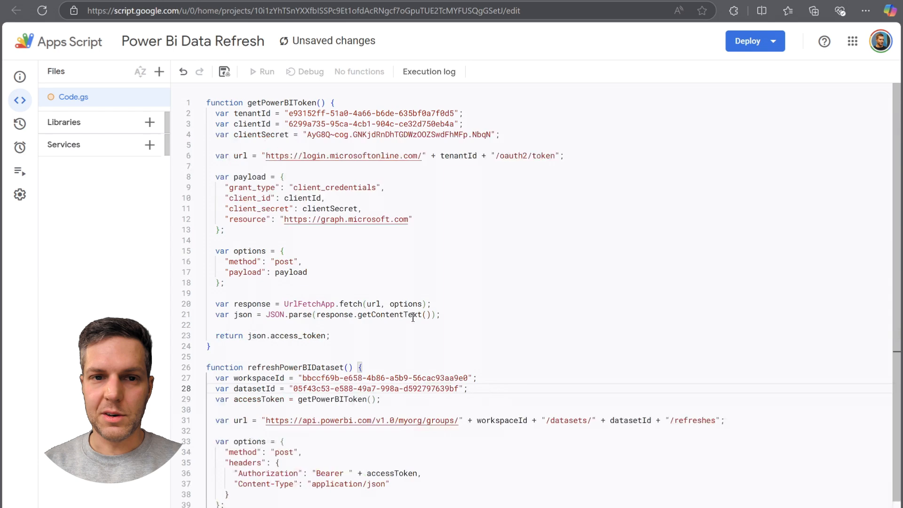
{"action": "left_click", "coordinate": [748, 43]}
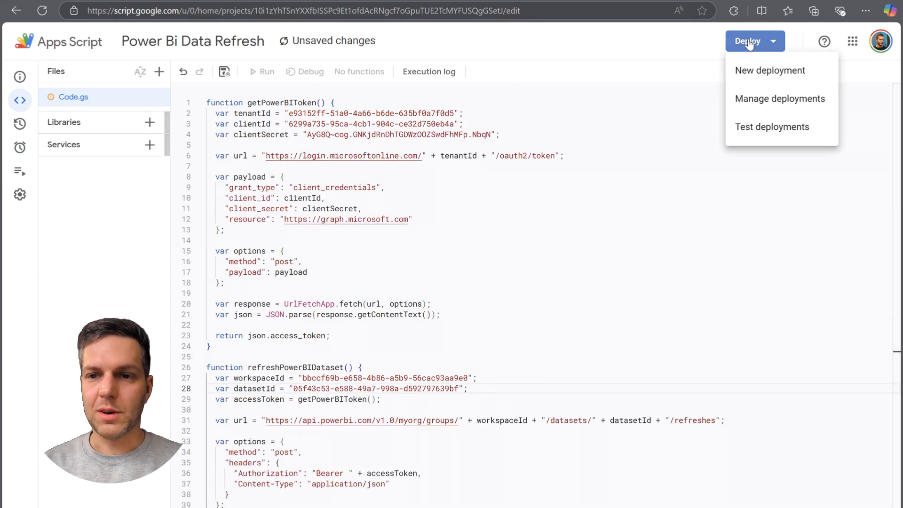
{"action": "left_click", "coordinate": [752, 70]}
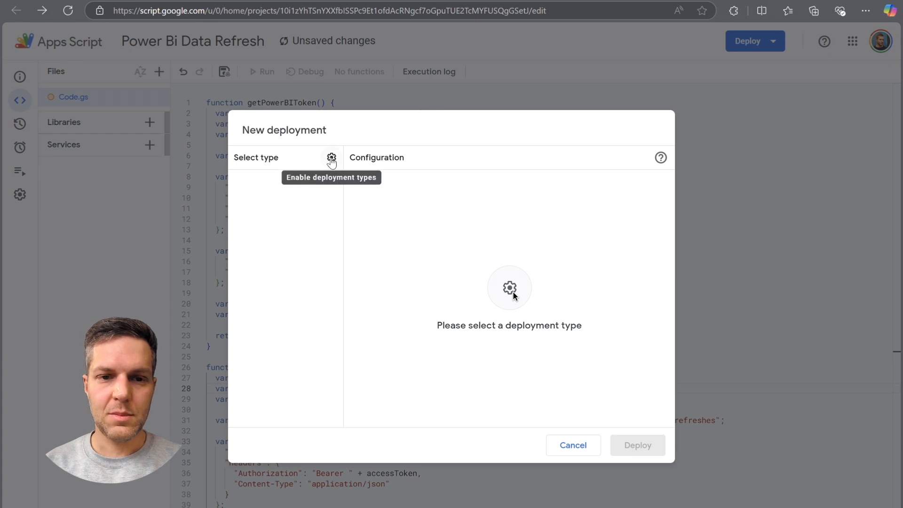
{"action": "left_click", "coordinate": [331, 157]}
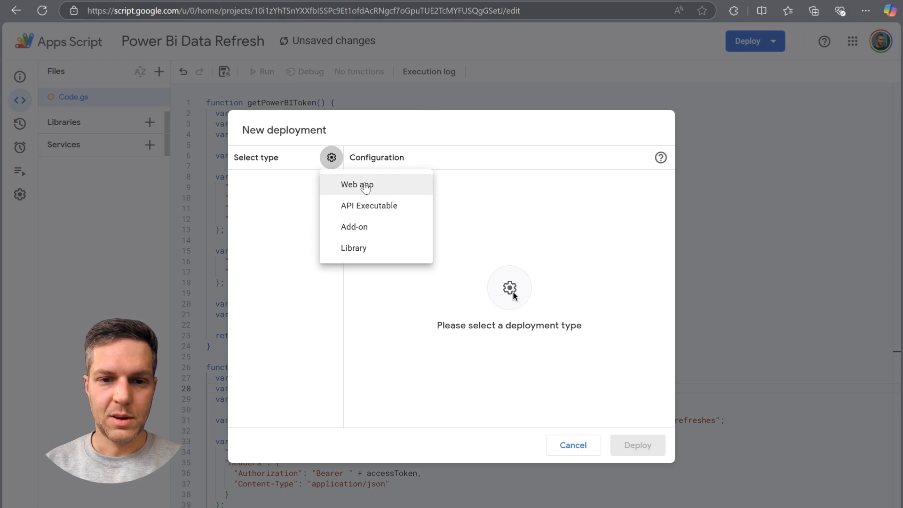
{"action": "left_click", "coordinate": [366, 187]}
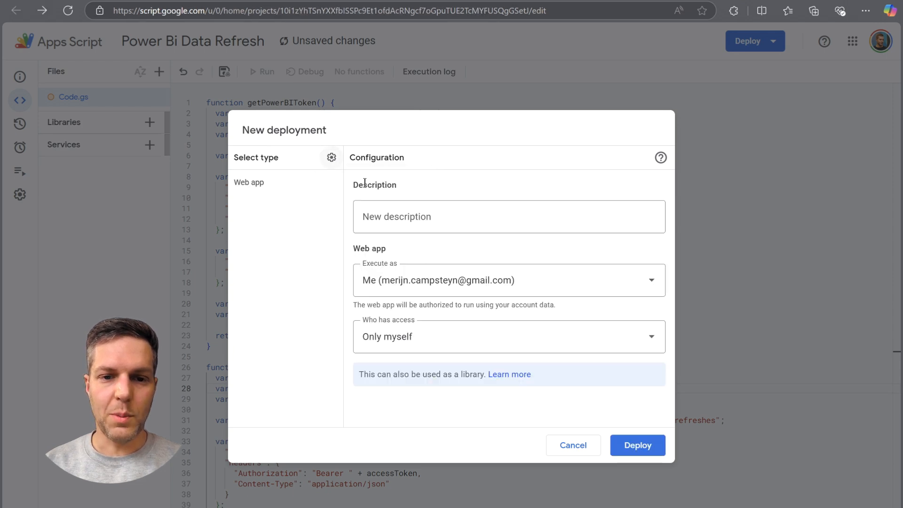
{"action": "left_click", "coordinate": [395, 214]}
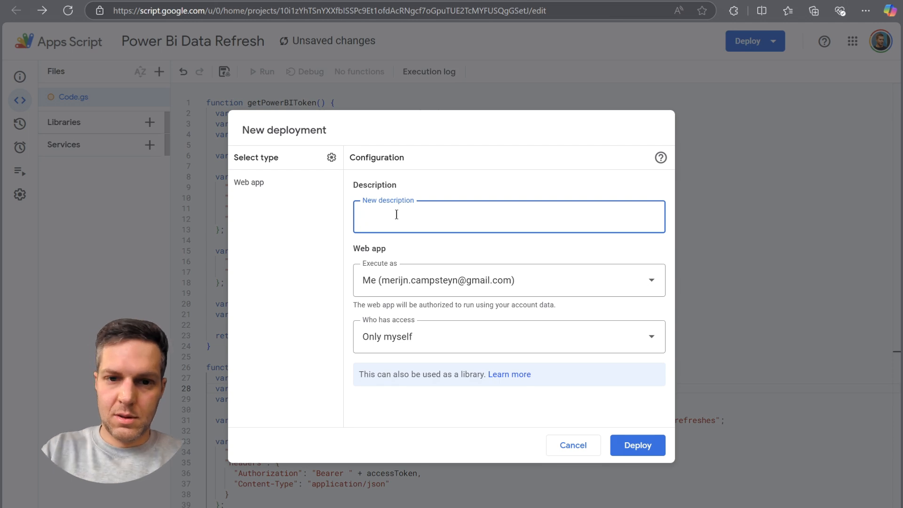
{"action": "type", "text": "Power Bi"}
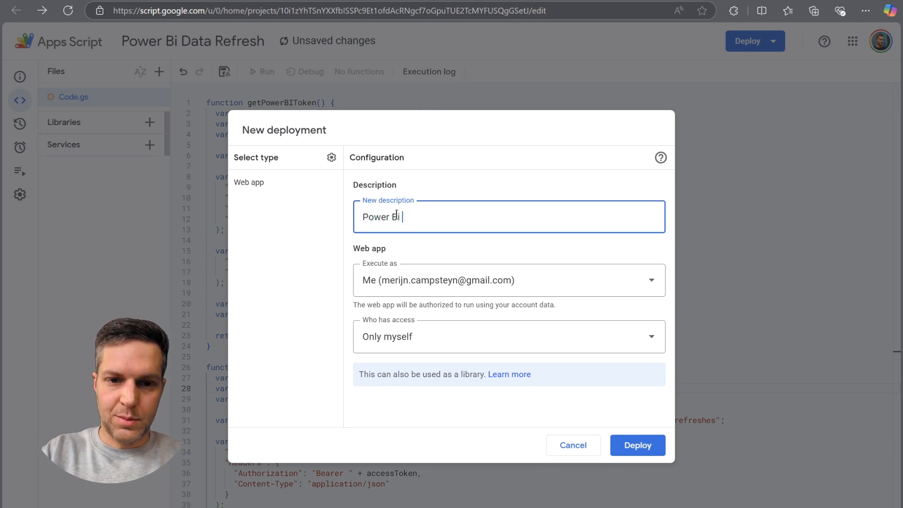
{"action": "type", "text": " Data Refresh"}
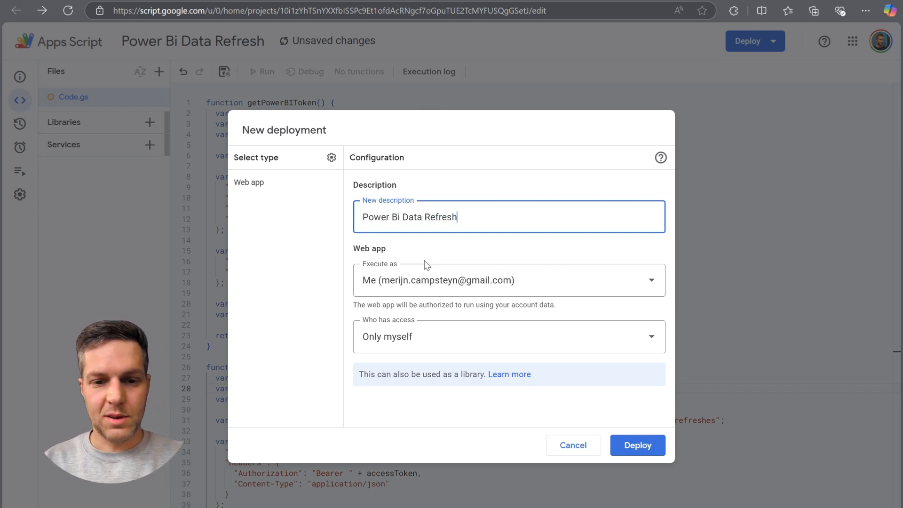
{"action": "left_click", "coordinate": [455, 341]}
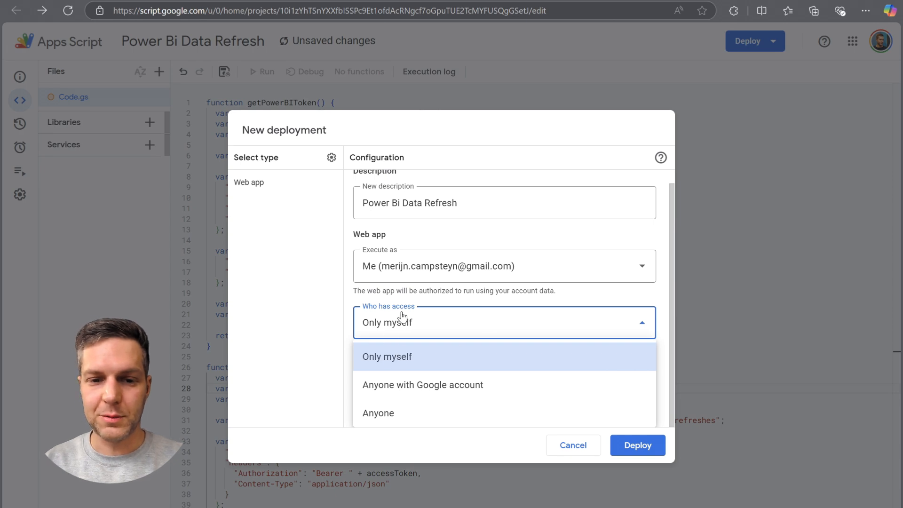
{"action": "left_click", "coordinate": [439, 387]}
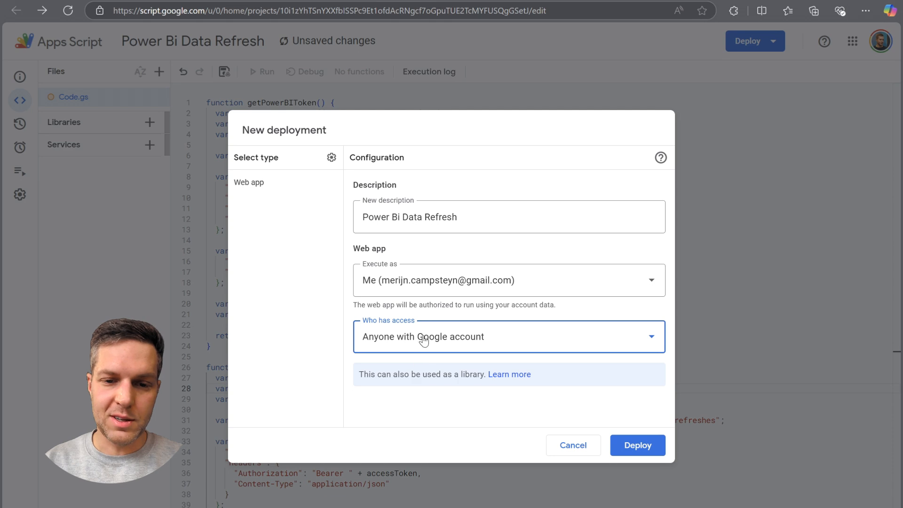
{"action": "left_click", "coordinate": [399, 336]}
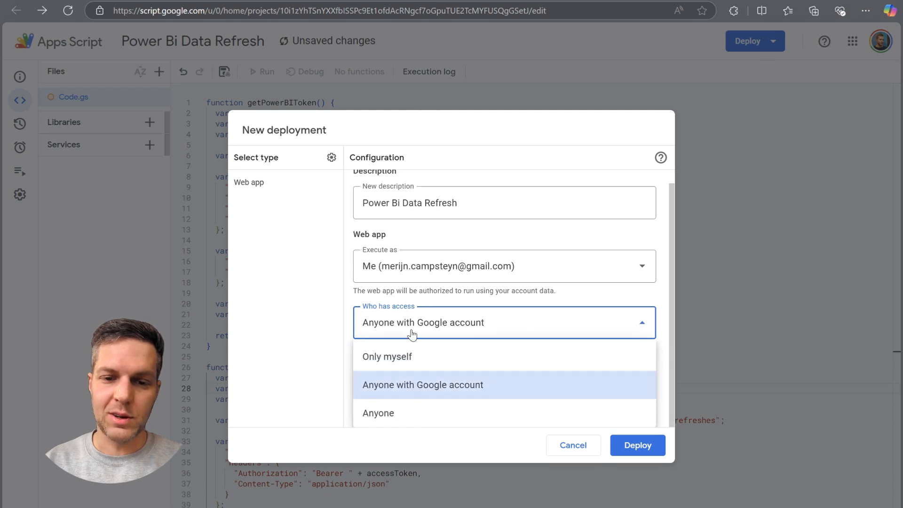
{"action": "left_click", "coordinate": [387, 359]}
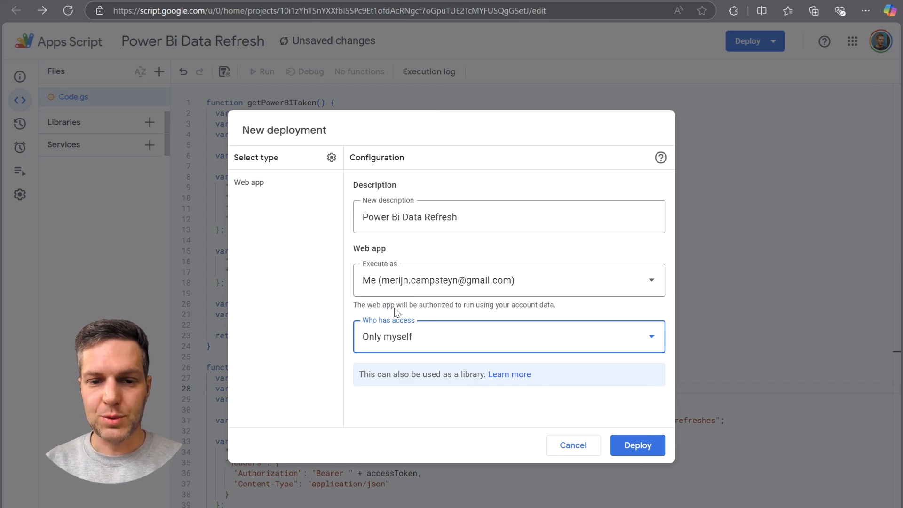
Deploy the web app and authorize it with the Google account, proceeding past the unverified-app page and allowing the external service connection.
{"action": "left_click", "coordinate": [639, 446]}
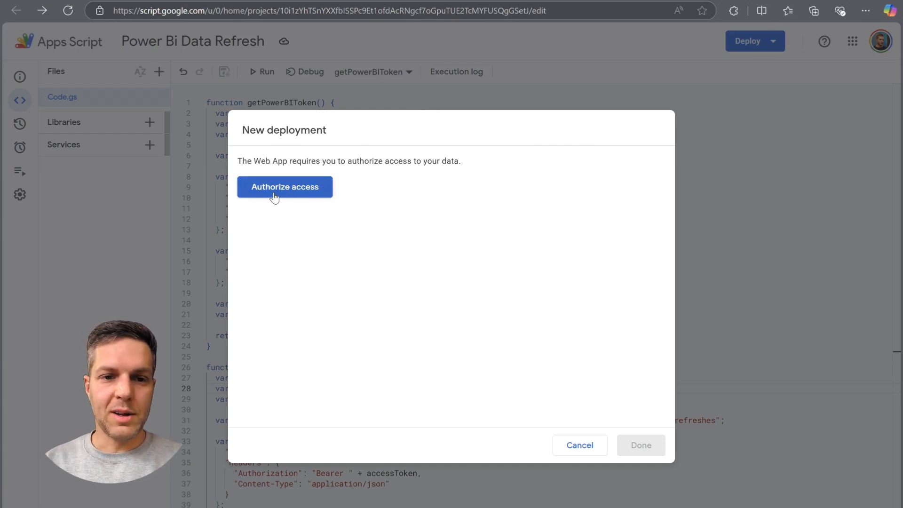
{"action": "left_click", "coordinate": [278, 190]}
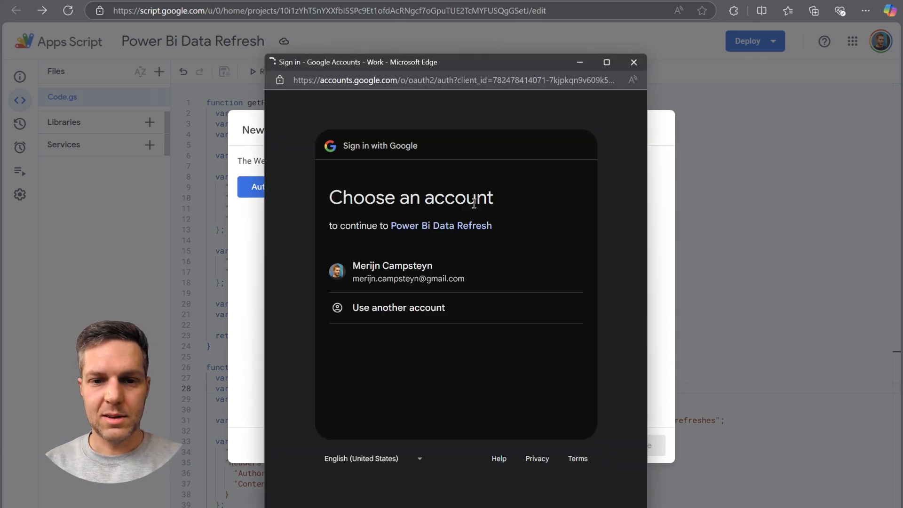
{"action": "left_click", "coordinate": [406, 269]}
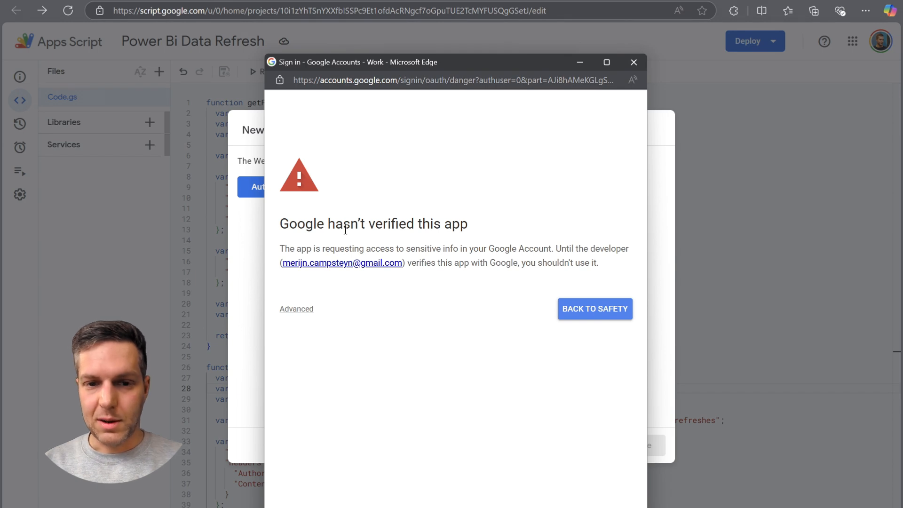
{"action": "left_click", "coordinate": [301, 310]}
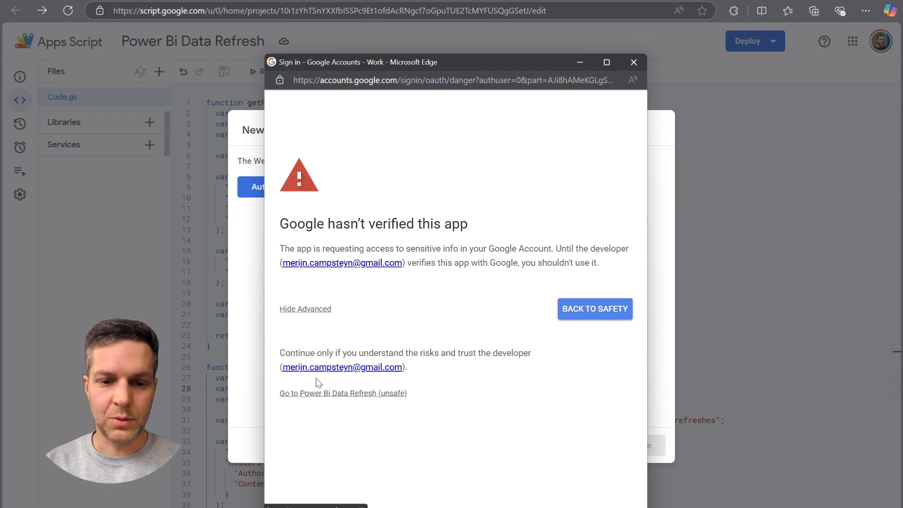
{"action": "left_click", "coordinate": [339, 393]}
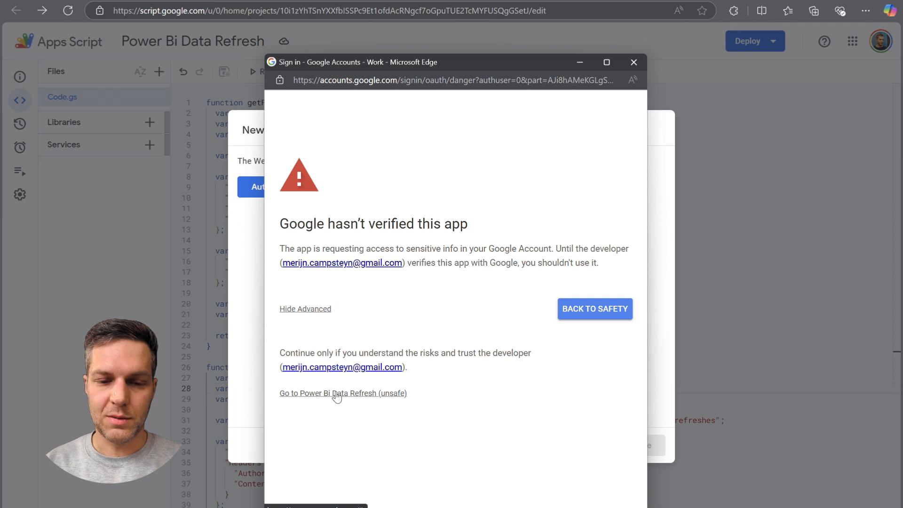
{"action": "scroll", "coordinate": [433, 233], "scroll_direction": "down", "scroll_amount": 3}
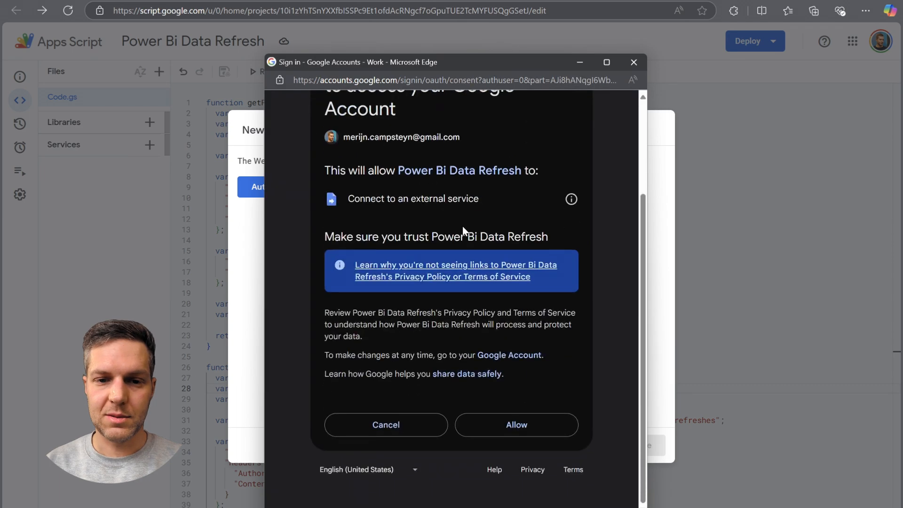
{"action": "left_click", "coordinate": [515, 424]}
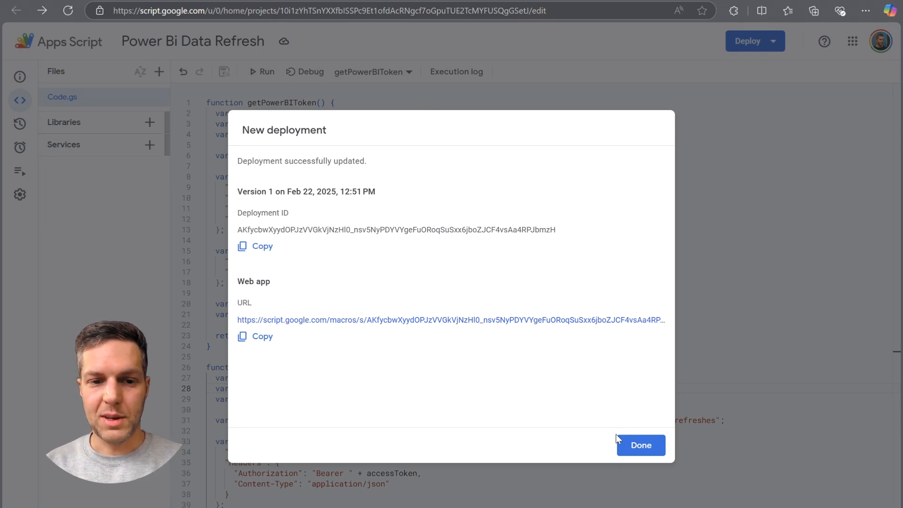
{"action": "left_click", "coordinate": [641, 447]}
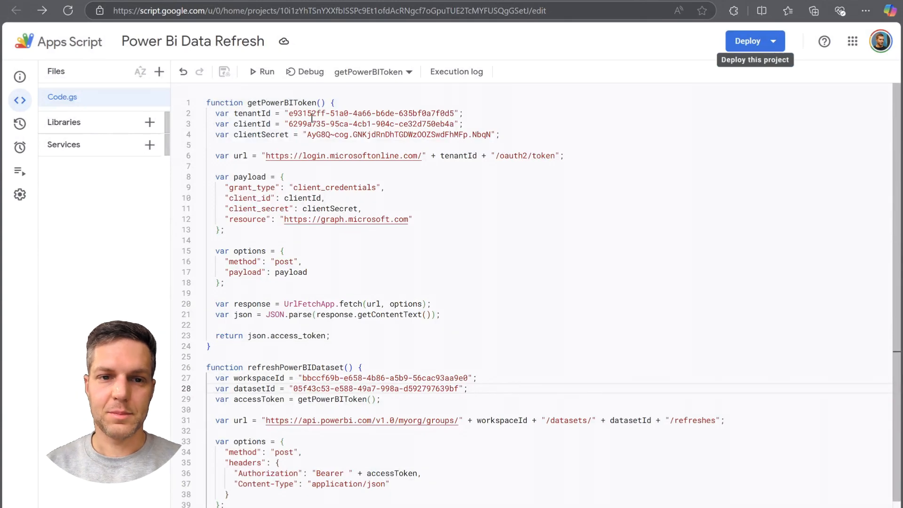
Choose onEditTrigger as the function to run, recheck the code it relies on, and execute it.
{"action": "scroll", "coordinate": [339, 494], "scroll_direction": "down", "scroll_amount": 2}
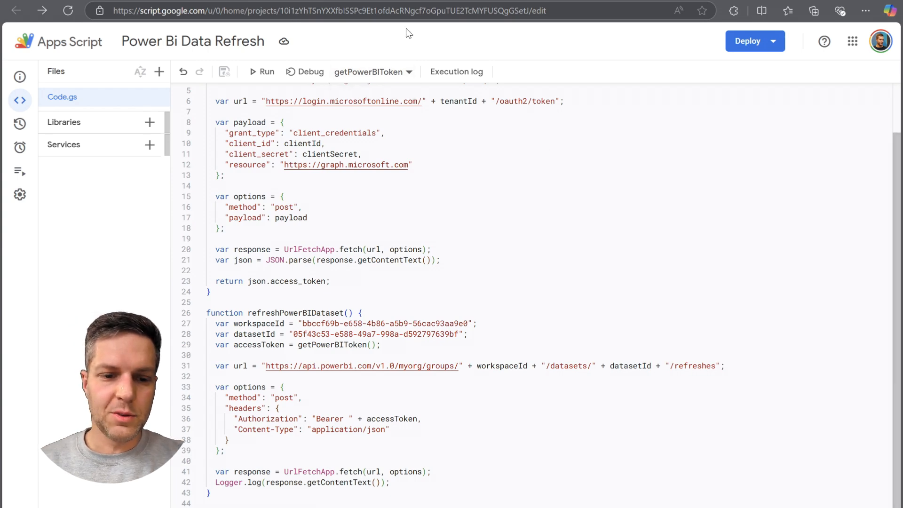
{"action": "left_click", "coordinate": [373, 75]}
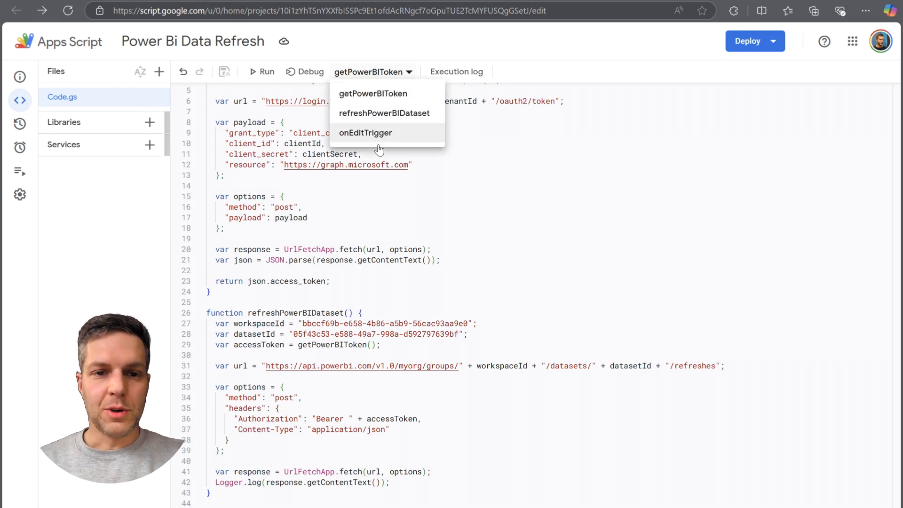
{"action": "left_click", "coordinate": [358, 134]}
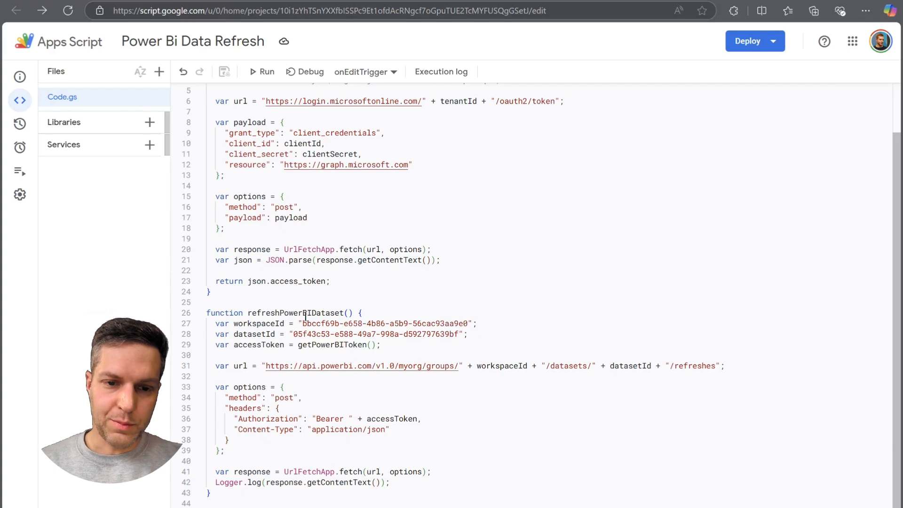
{"action": "left_click", "coordinate": [326, 344]}
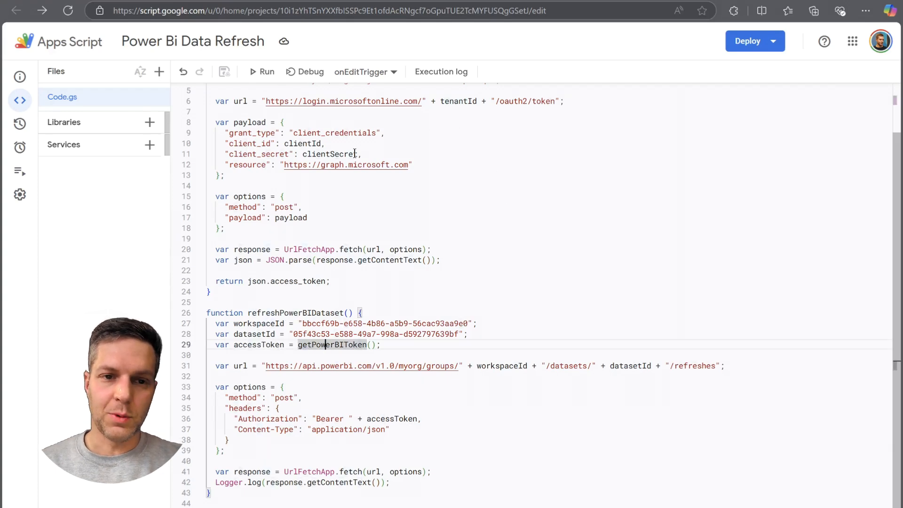
{"action": "scroll", "coordinate": [294, 187], "scroll_direction": "up", "scroll_amount": 2}
{"action": "left_click", "coordinate": [360, 126]}
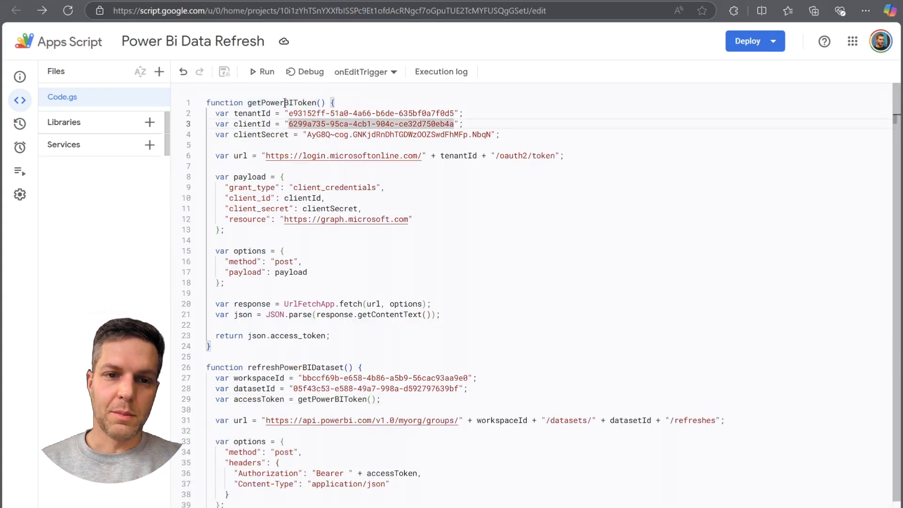
{"action": "scroll", "coordinate": [336, 127], "scroll_direction": "down", "scroll_amount": 1}
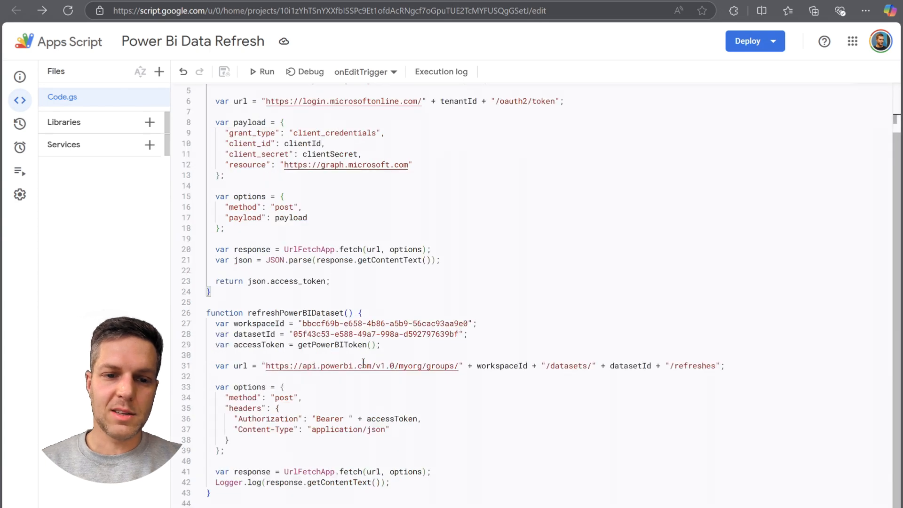
{"action": "left_click", "coordinate": [390, 346]}
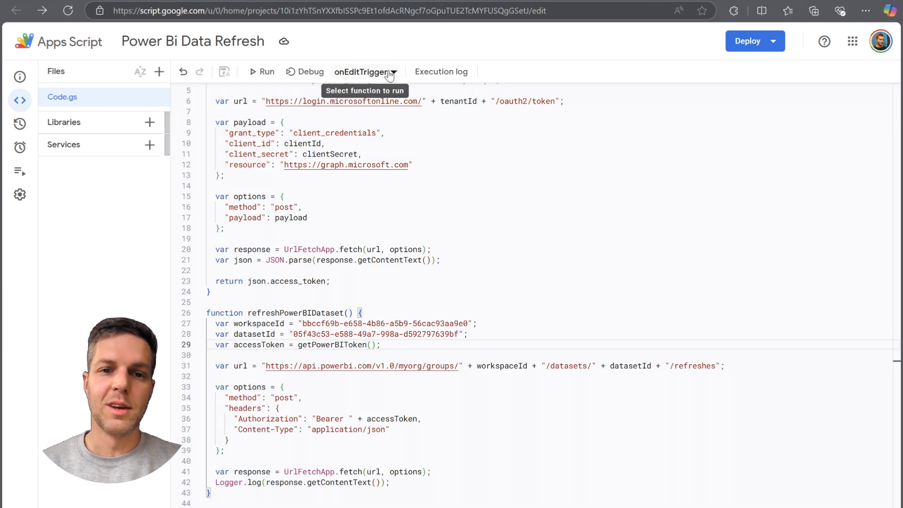
{"action": "left_click", "coordinate": [263, 75]}
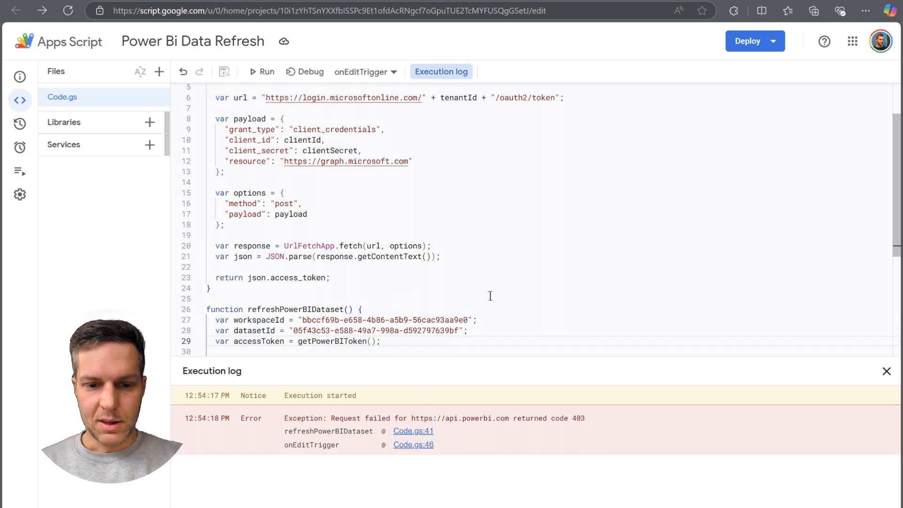
{"action": "scroll", "coordinate": [490, 295], "scroll_direction": "down", "scroll_amount": 3}
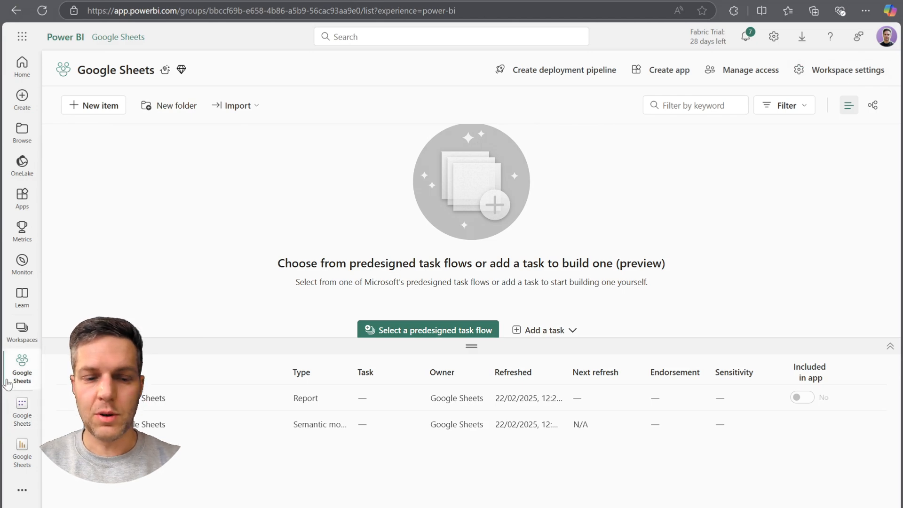
Grant the Power Bi API refresh app Admin access to the Google Sheets workspace in Power BI.
{"action": "left_click", "coordinate": [748, 71]}
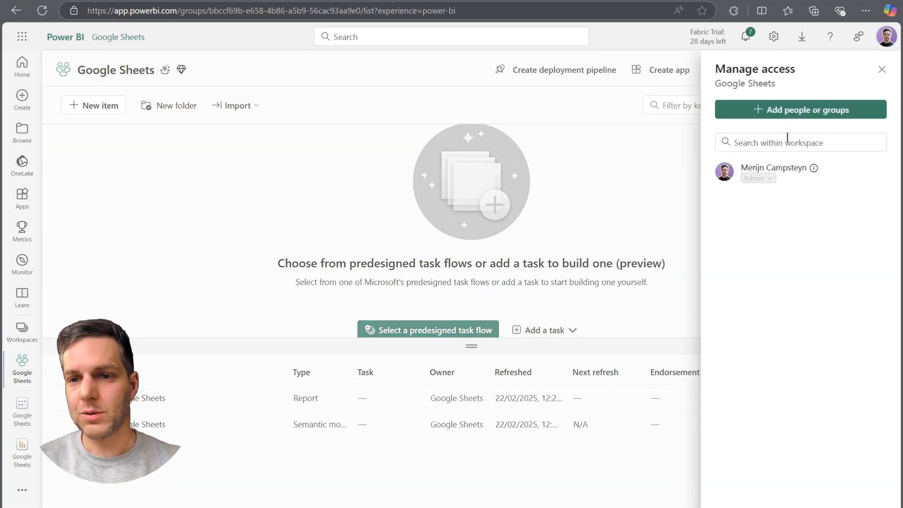
{"action": "left_click", "coordinate": [793, 110]}
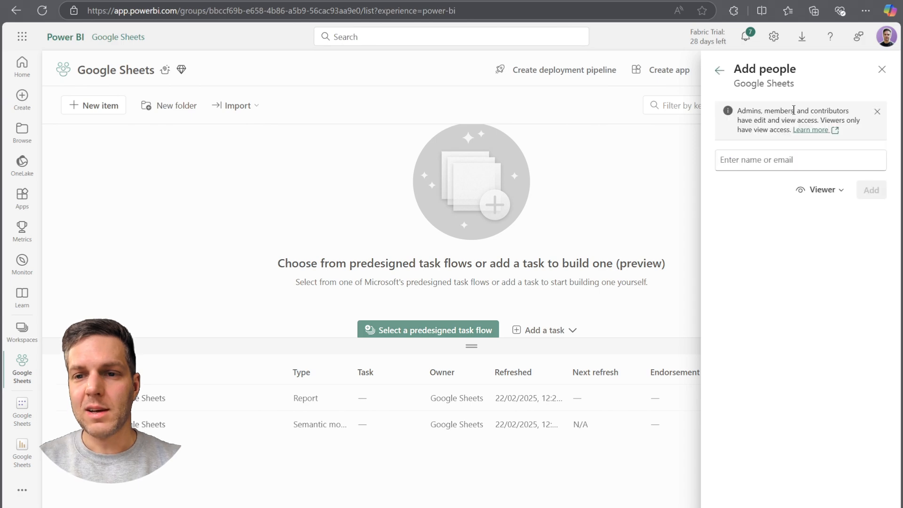
{"action": "left_click", "coordinate": [758, 160]}
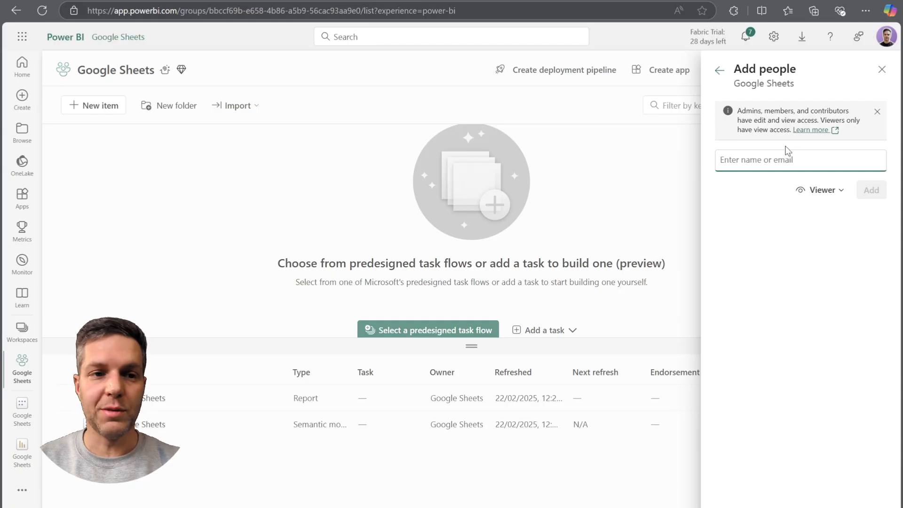
{"action": "type", "text": "Power "}
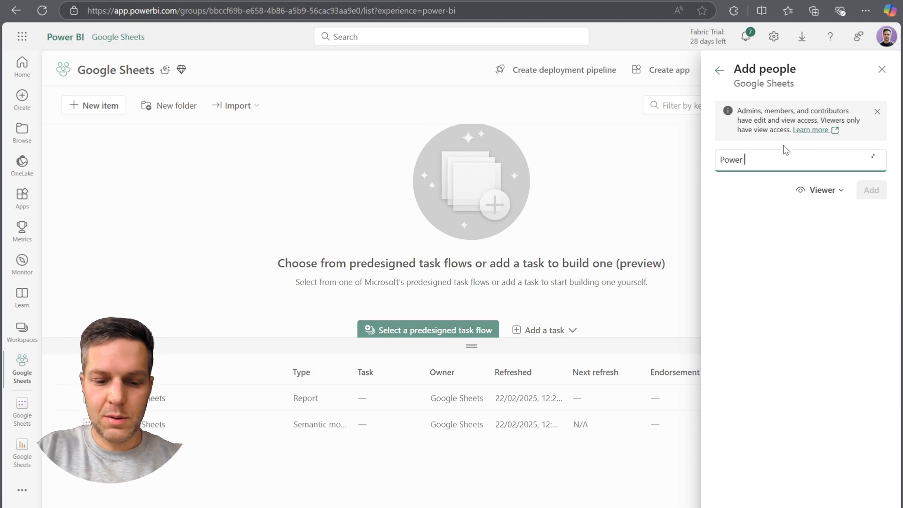
{"action": "type", "text": "Bi Ap"}
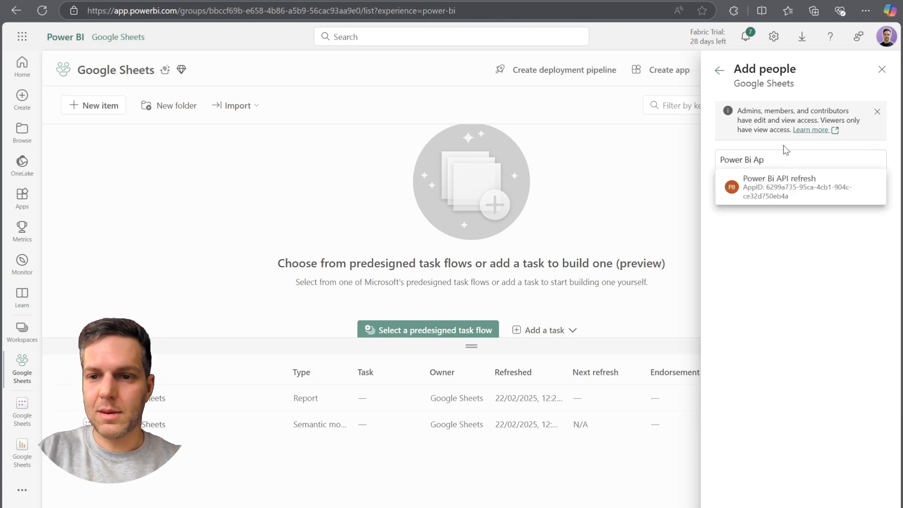
{"action": "left_click", "coordinate": [792, 186]}
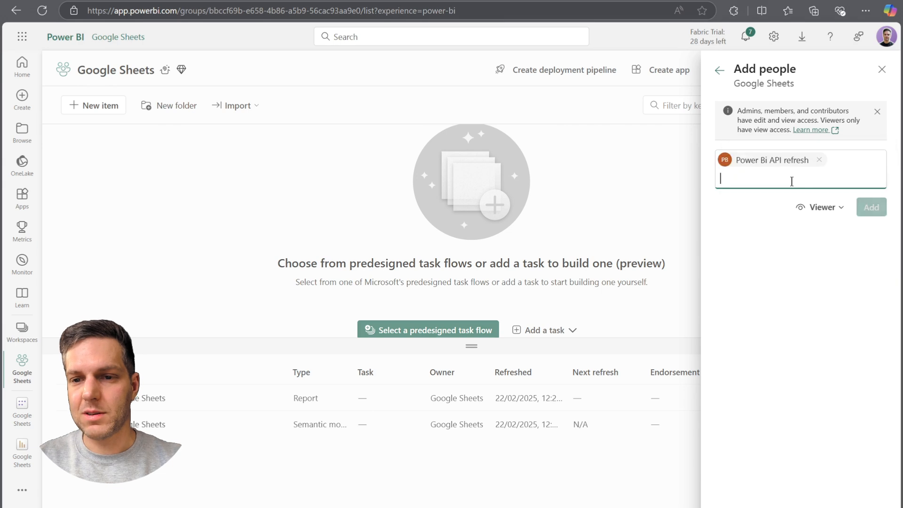
{"action": "left_click", "coordinate": [819, 210]}
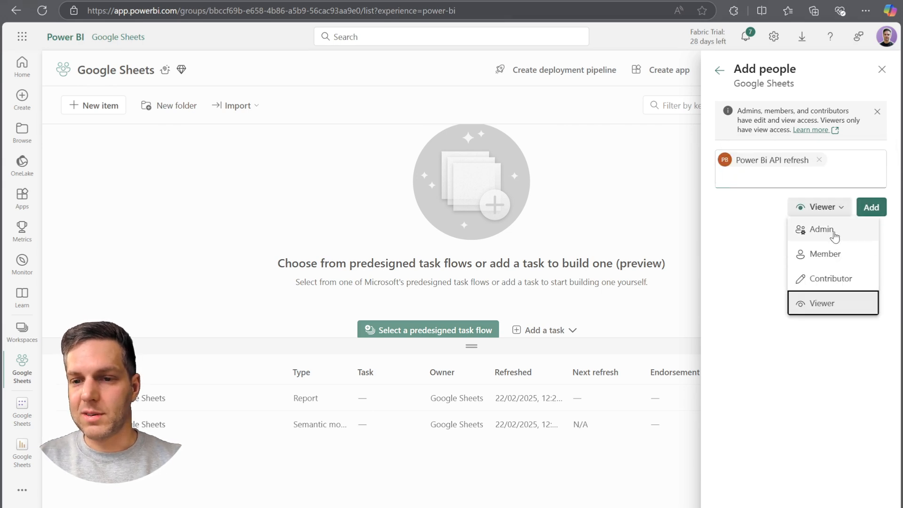
{"action": "left_click", "coordinate": [816, 229]}
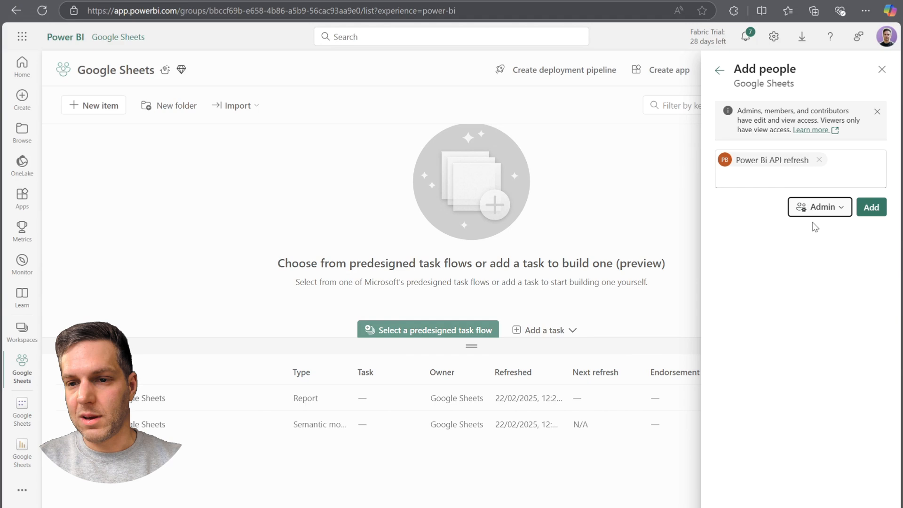
{"action": "left_click", "coordinate": [871, 207]}
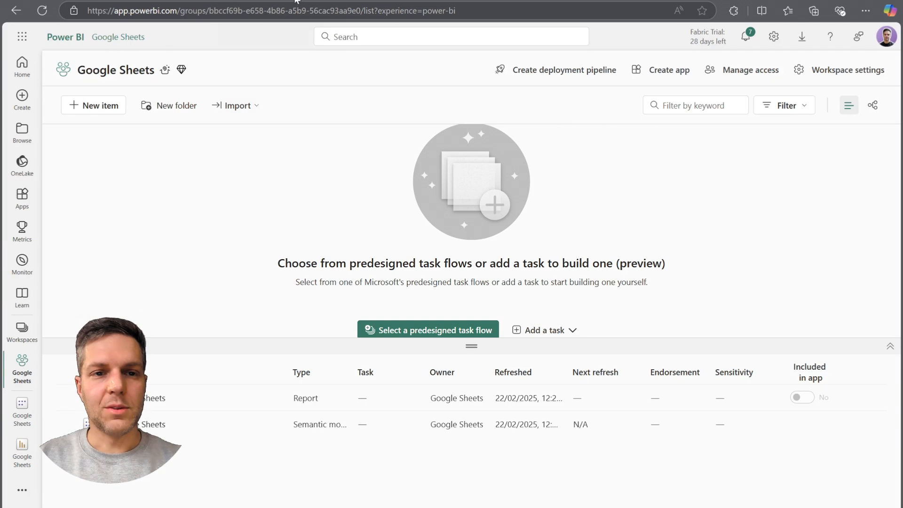
Return to Apps Script, debug onEditTrigger again with a fresh debugger session, and resume execution past the paused fetch call.
{"action": "left_click", "coordinate": [297, 0]}
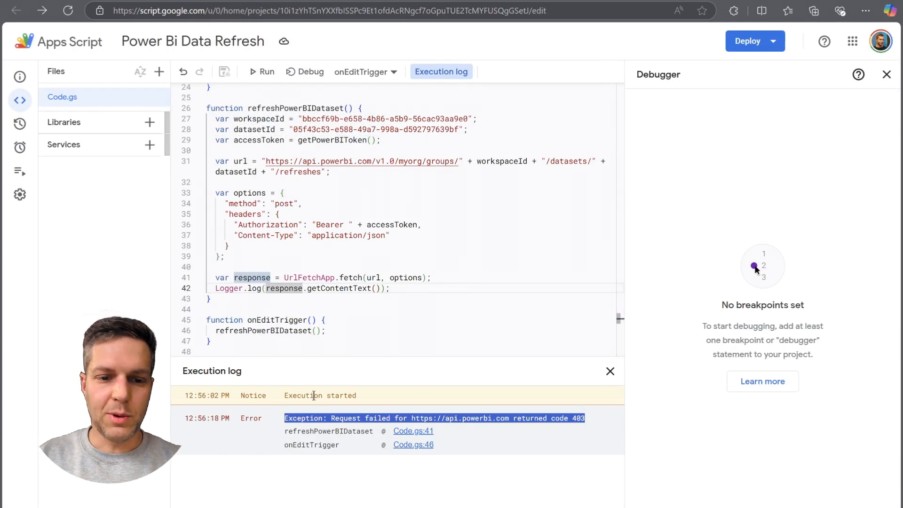
{"action": "left_click", "coordinate": [582, 421]}
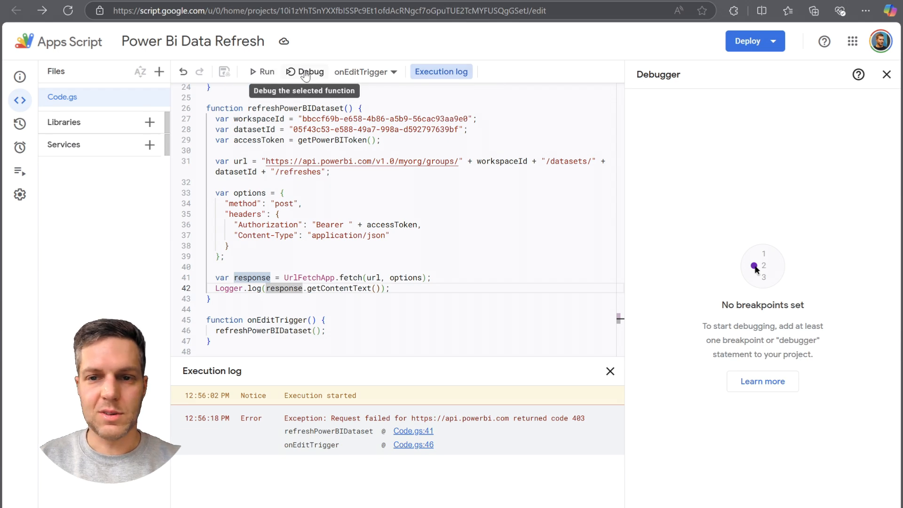
{"action": "left_click", "coordinate": [887, 75]}
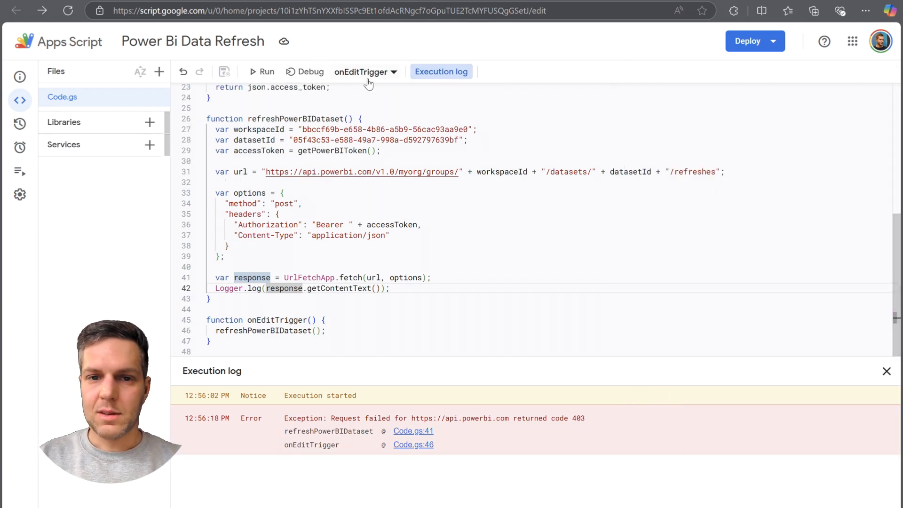
{"action": "left_click", "coordinate": [305, 73]}
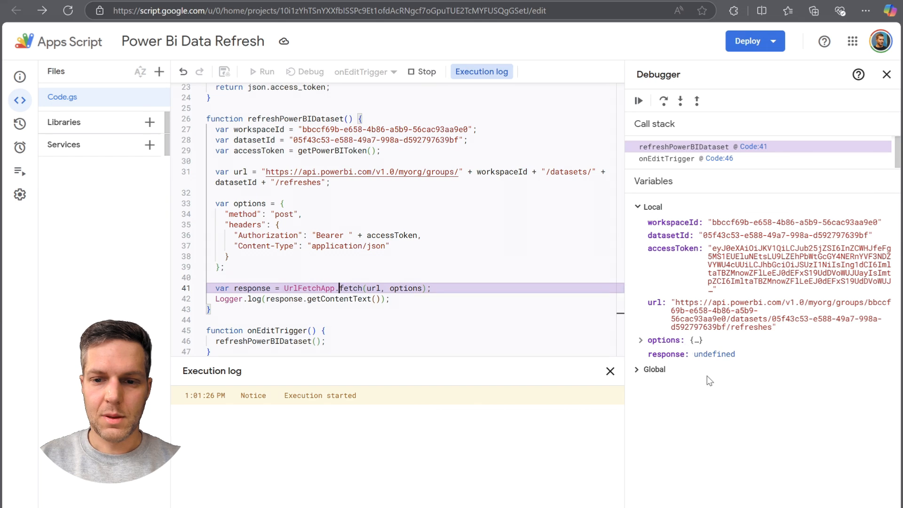
{"action": "left_click", "coordinate": [638, 100]}
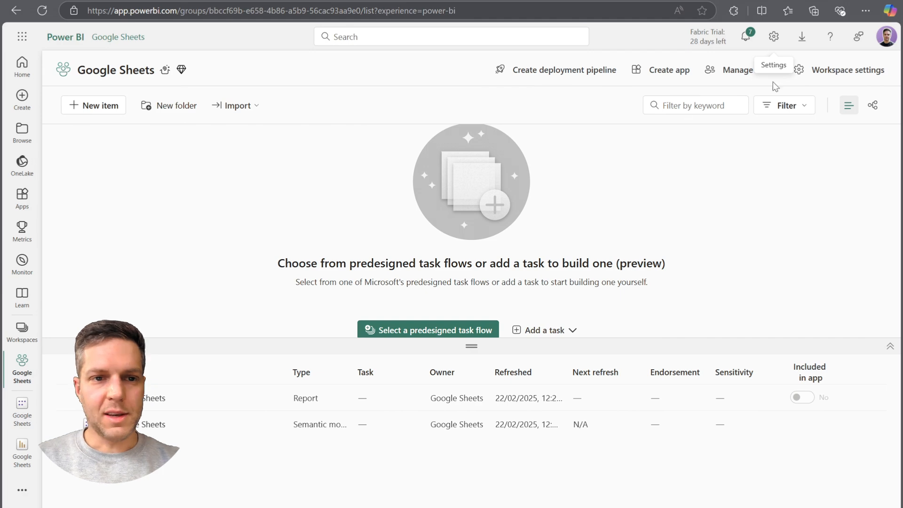
In the Power BI admin portal, filter tenant settings by "service princ" and review the "Service principals can use Fabric APIs" setting.
{"action": "left_click", "coordinate": [775, 39]}
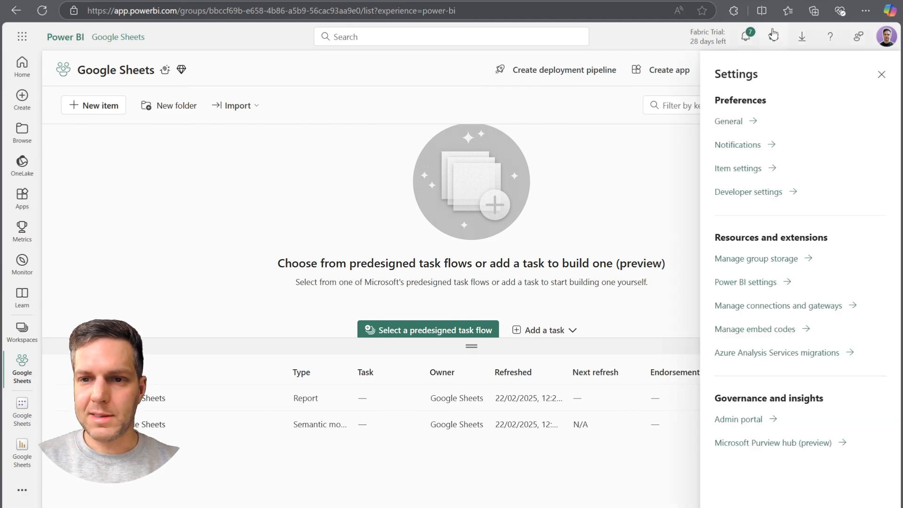
{"action": "left_click", "coordinate": [745, 420]}
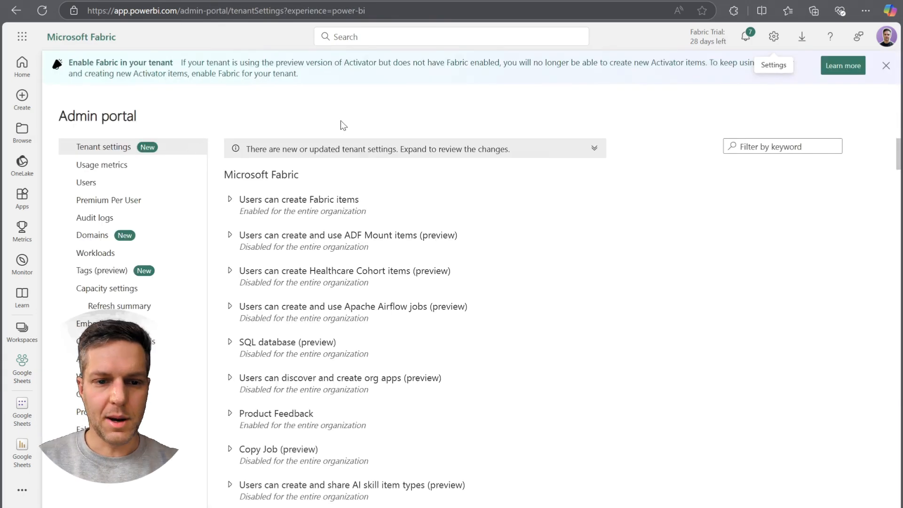
{"action": "left_click", "coordinate": [793, 149]}
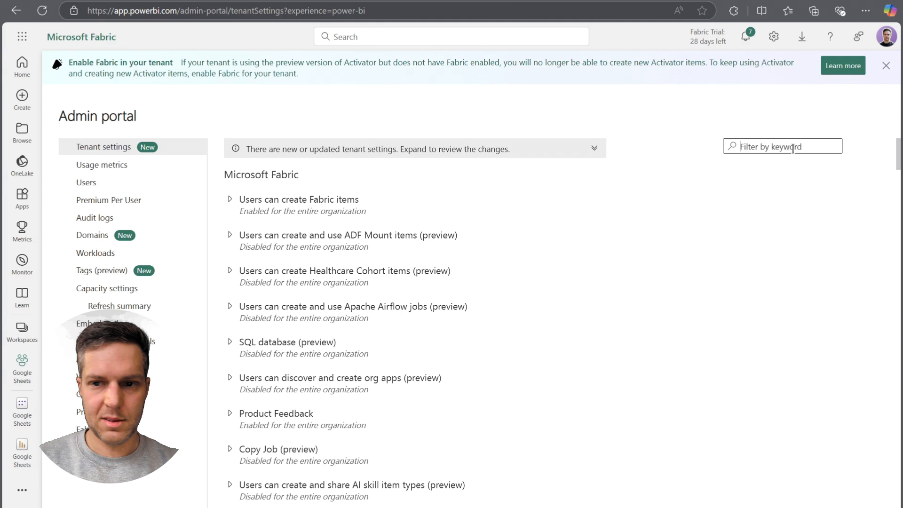
{"action": "type", "text": "serv"}
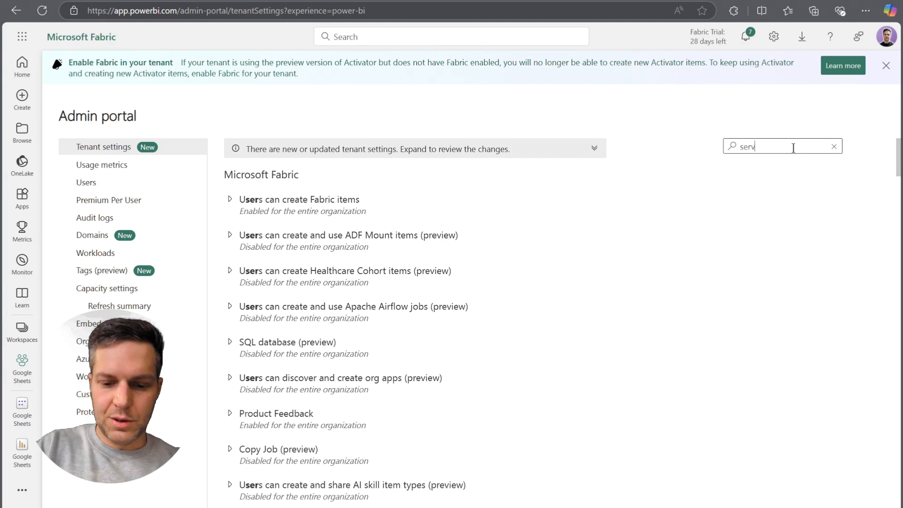
{"action": "type", "text": "ice princ"}
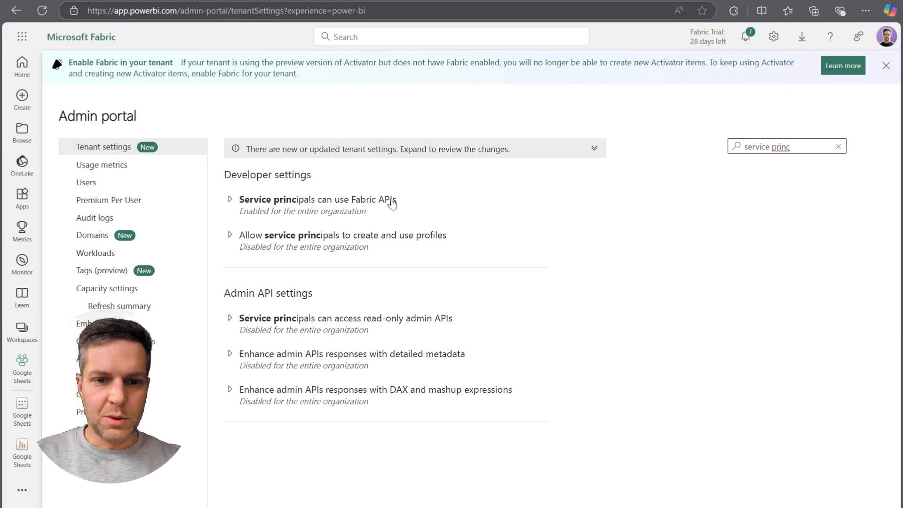
{"action": "left_click", "coordinate": [282, 205]}
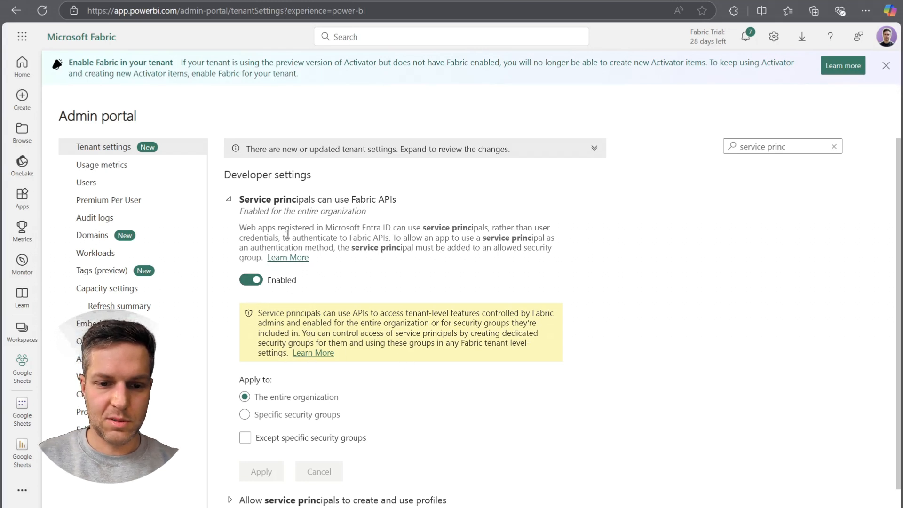
{"action": "left_click_drag", "start_coordinate": [249, 229], "coordinate": [346, 230]}
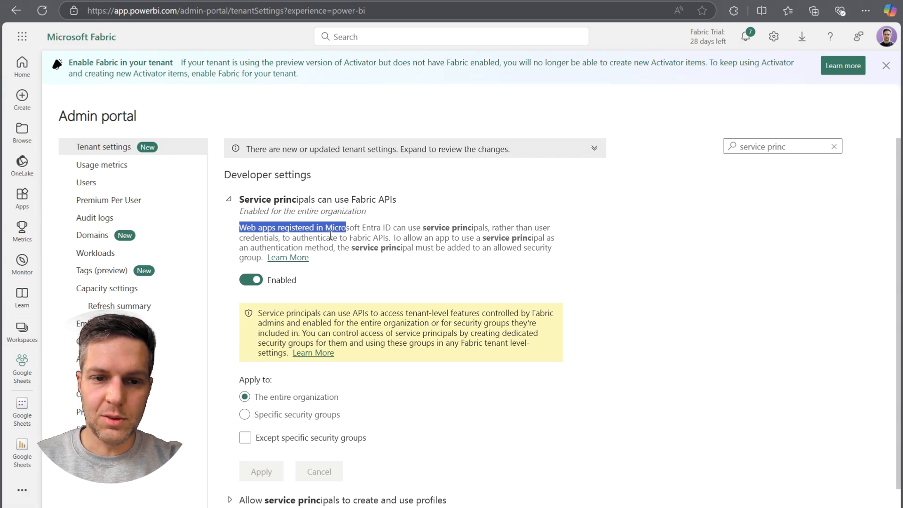
{"action": "scroll", "coordinate": [441, 261], "scroll_direction": "down", "scroll_amount": 1}
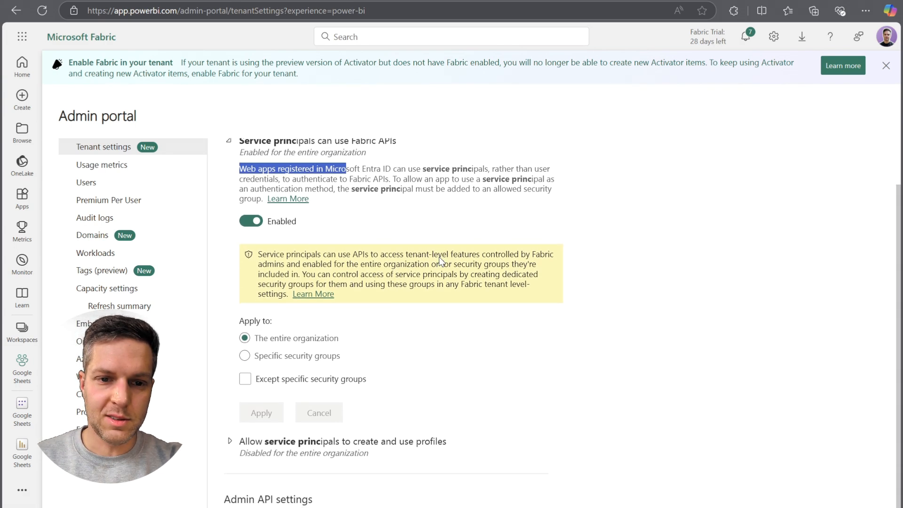
{"action": "scroll", "coordinate": [301, 313], "scroll_direction": "down", "scroll_amount": 1}
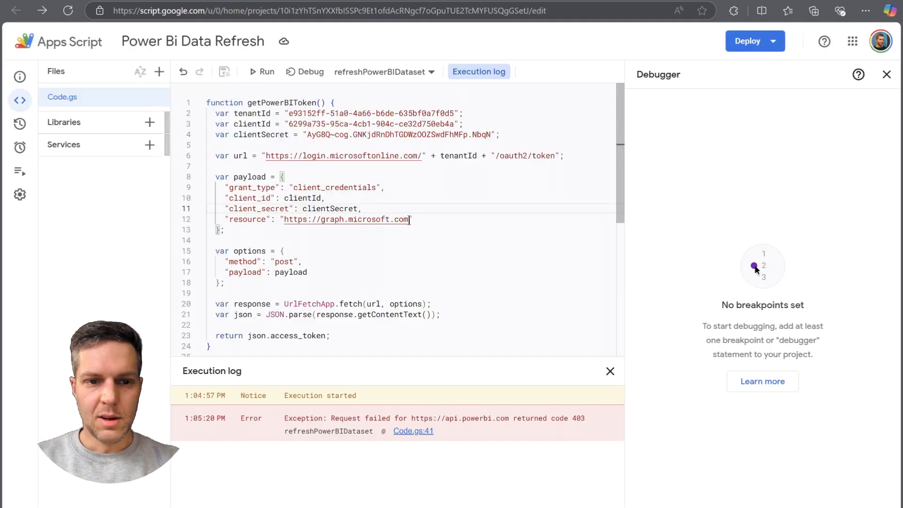
{"action": "left_click_drag", "start_coordinate": [409, 221], "coordinate": [287, 218]}
{"action": "type", "text": "https://analysis.windows.net/powerbi/api"}
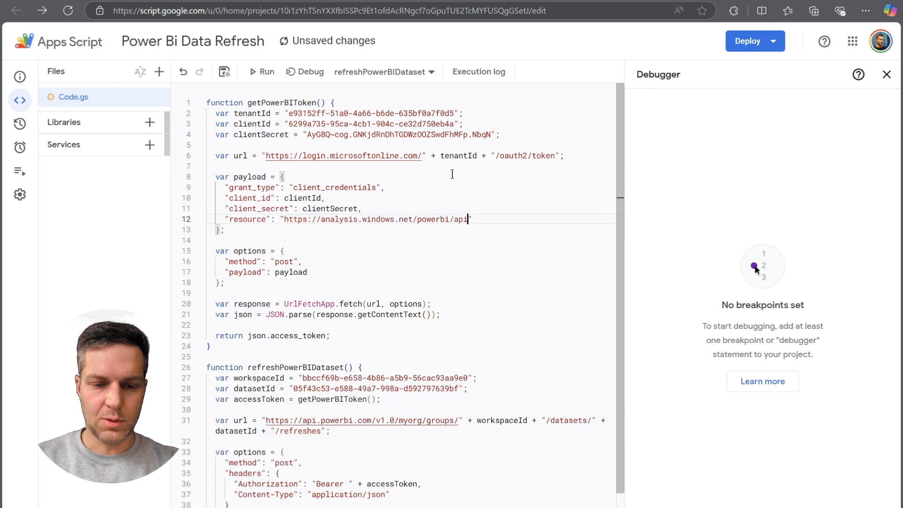
{"action": "left_click", "coordinate": [302, 72]}
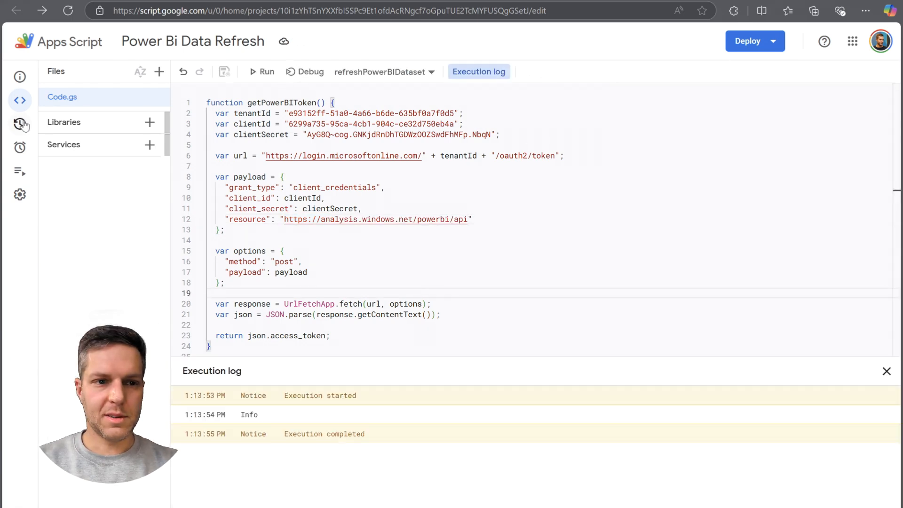
Look over the updated script and run the refreshPowerBIDataset function.
{"action": "mouse_move", "coordinate": [23, 124]}
{"action": "left_click", "coordinate": [455, 191]}
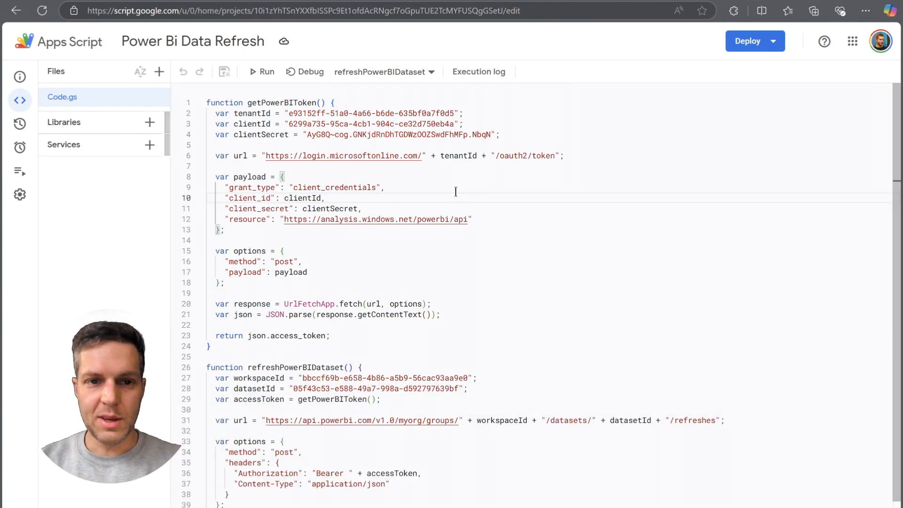
{"action": "scroll", "coordinate": [478, 371], "scroll_direction": "down", "scroll_amount": 2}
{"action": "scroll", "coordinate": [478, 373], "scroll_direction": "up", "scroll_amount": 2}
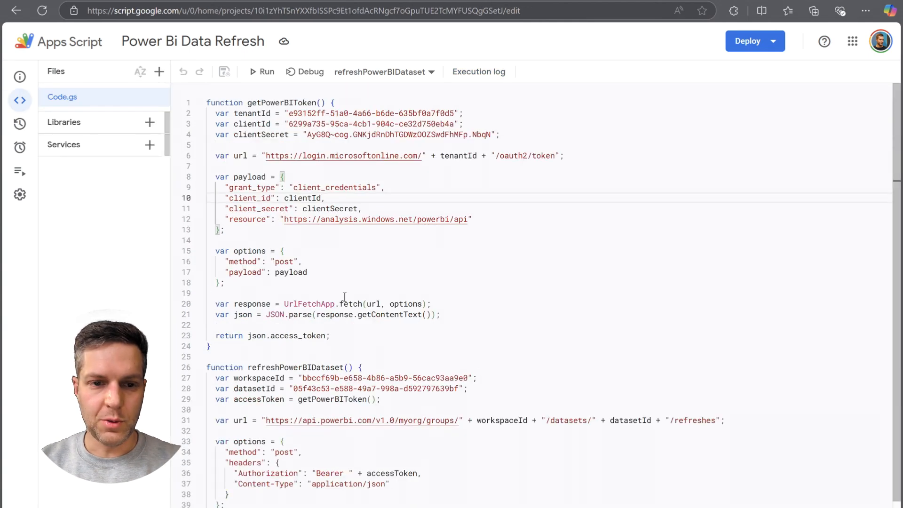
{"action": "left_click", "coordinate": [265, 72]}
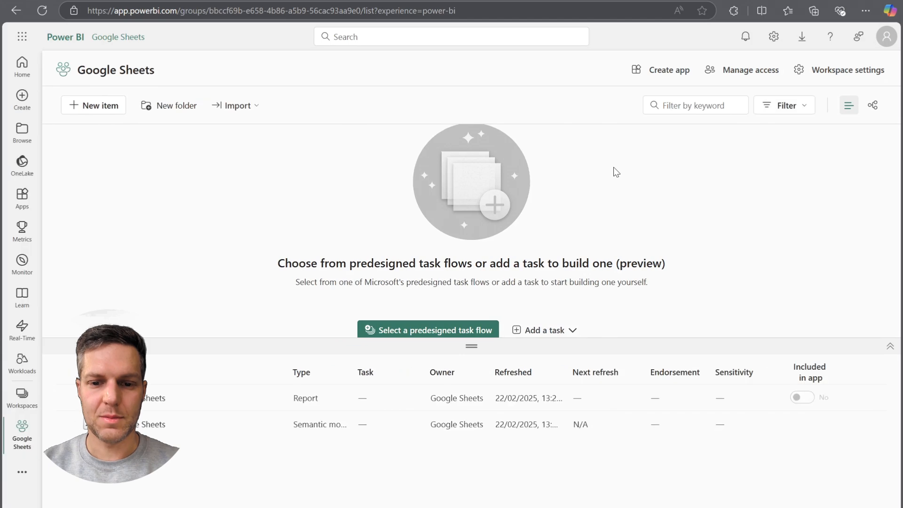
Check the refresh history in the Google Sheets semantic model's settings in Power BI, then close it.
{"action": "left_click", "coordinate": [249, 424]}
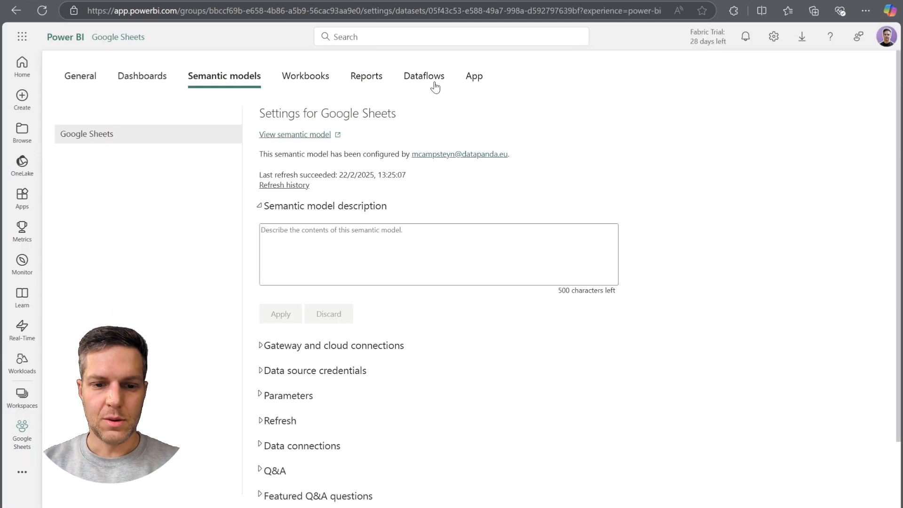
{"action": "left_click", "coordinate": [285, 186]}
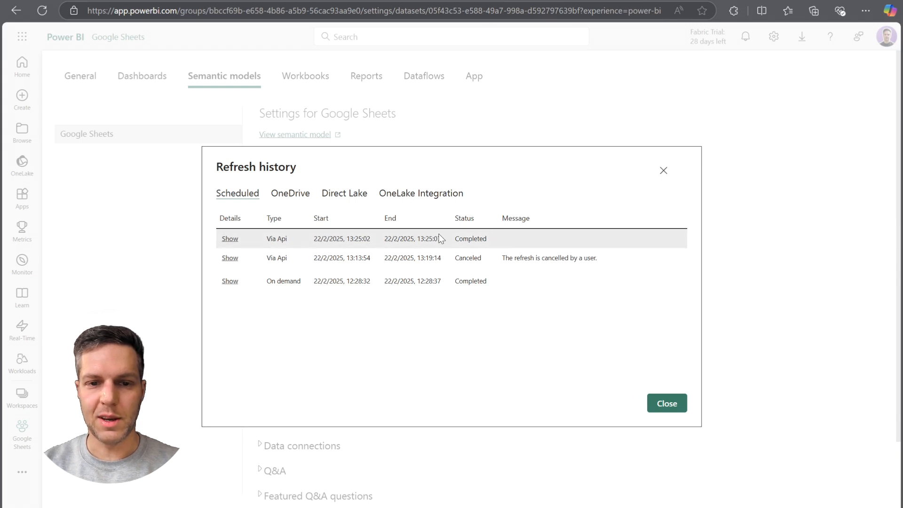
{"action": "left_click", "coordinate": [664, 404]}
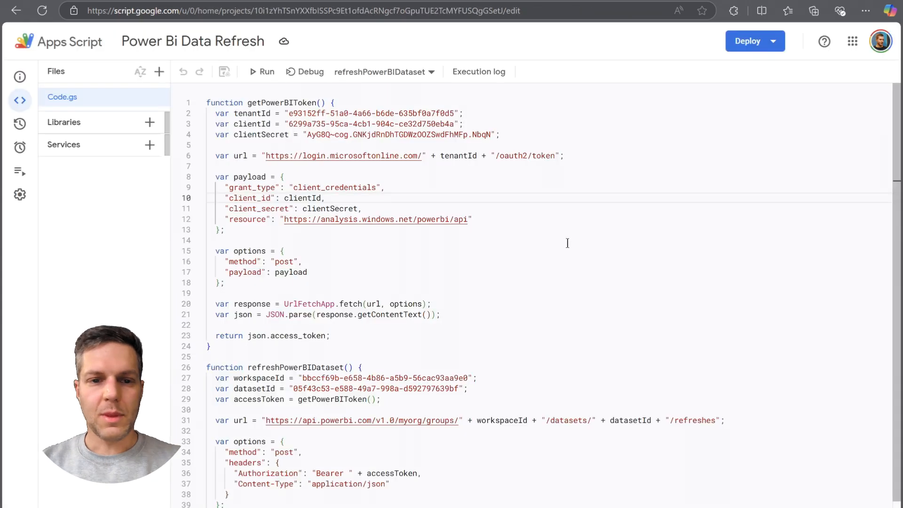
{"action": "scroll", "coordinate": [564, 246], "scroll_direction": "down", "scroll_amount": 2}
{"action": "scroll", "coordinate": [564, 246], "scroll_direction": "up", "scroll_amount": 2}
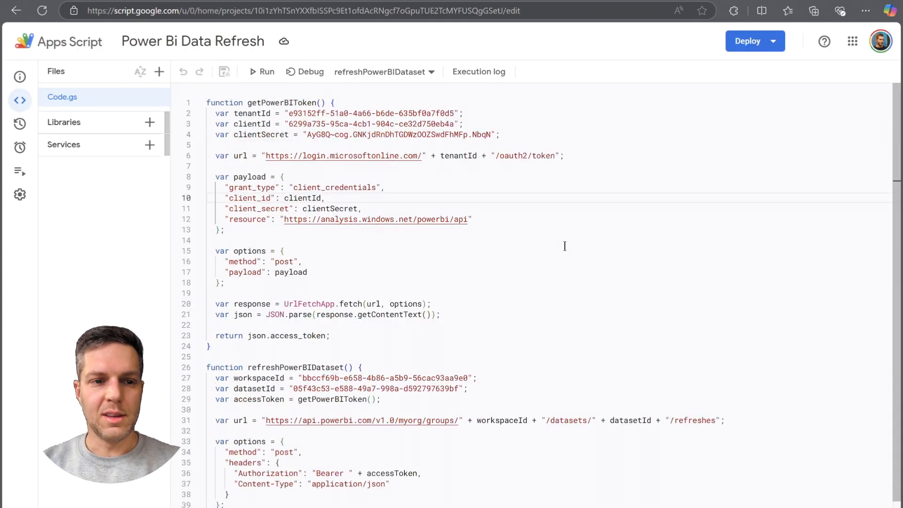
{"action": "scroll", "coordinate": [370, 234], "scroll_direction": "down", "scroll_amount": 2}
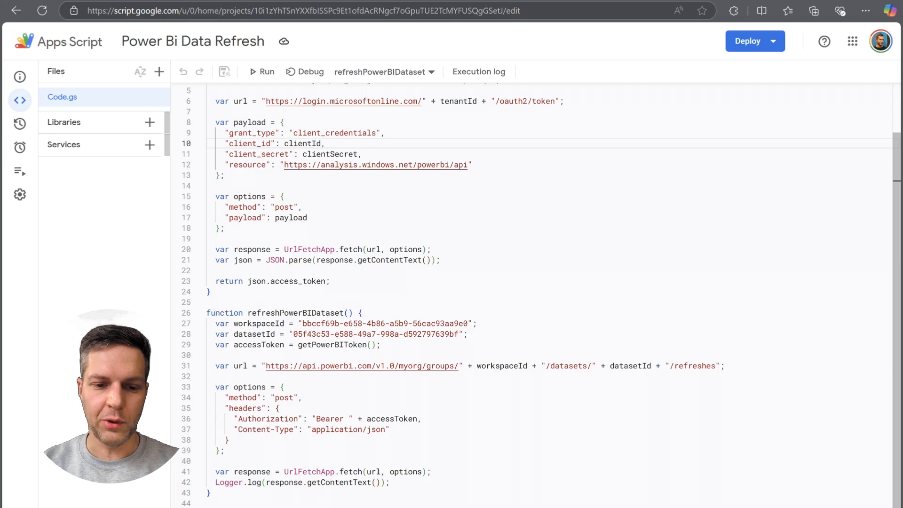
Start a new trigger for the Power Bi Data Refresh project and set it to run the onEditTrigger function.
{"action": "mouse_move", "coordinate": [27, 125]}
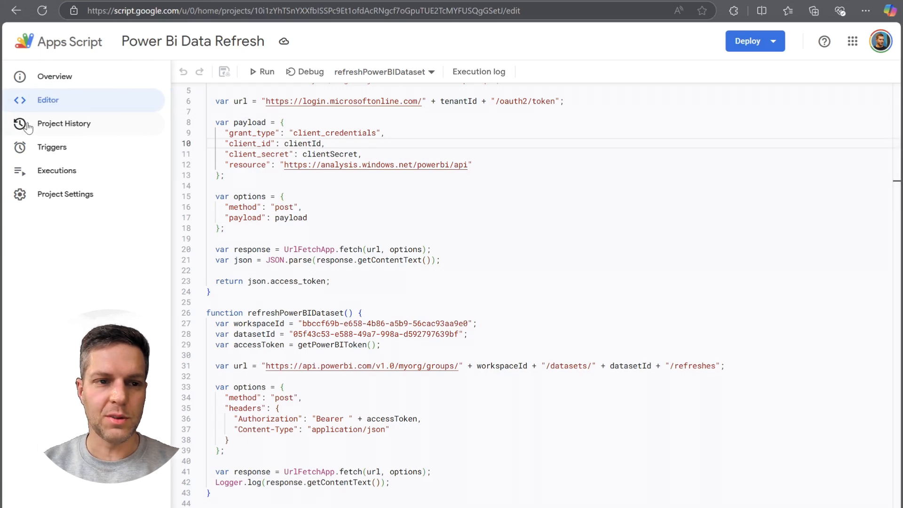
{"action": "left_click", "coordinate": [57, 148]}
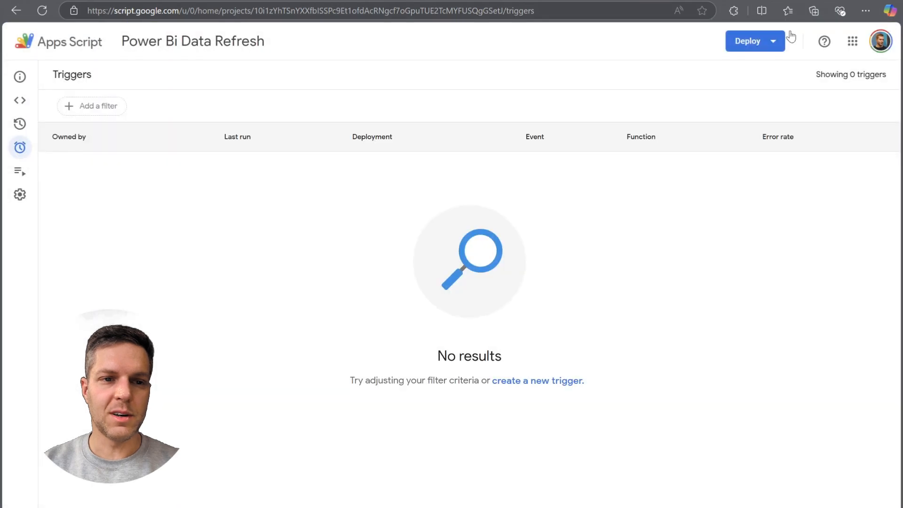
{"action": "left_click", "coordinate": [537, 380]}
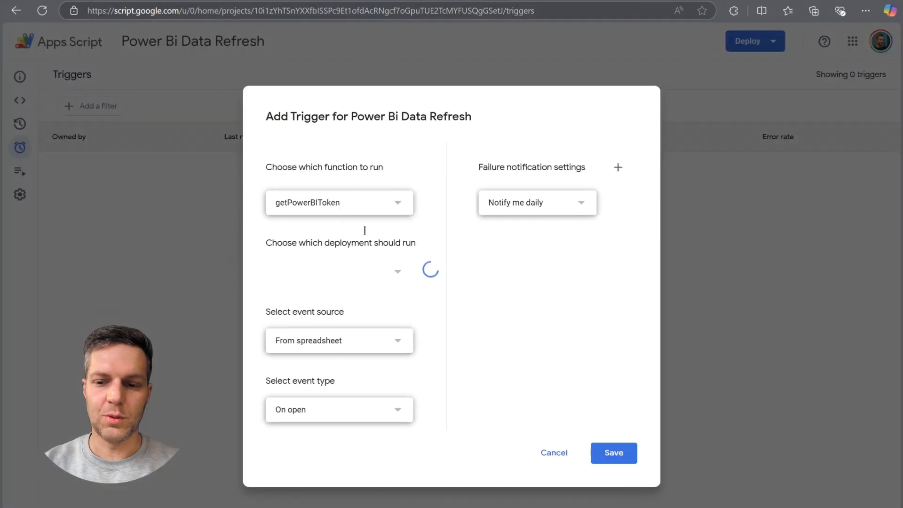
{"action": "left_click", "coordinate": [330, 205]}
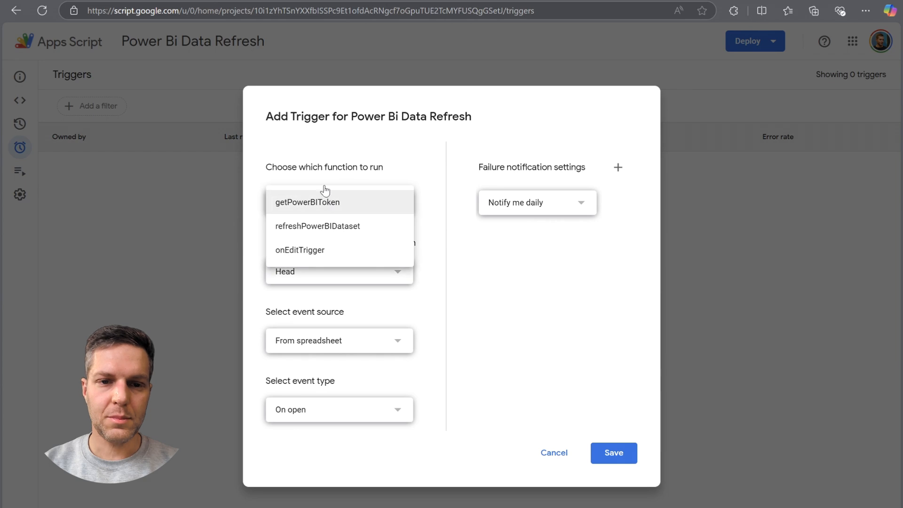
{"action": "left_click", "coordinate": [318, 254]}
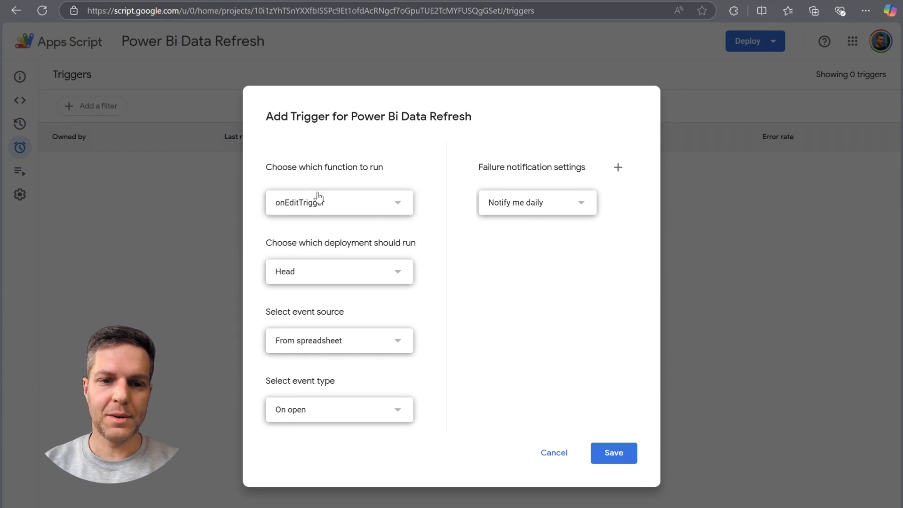
Set the trigger's event type to On edit and look over the failure notification frequency options.
{"action": "left_click", "coordinate": [326, 413]}
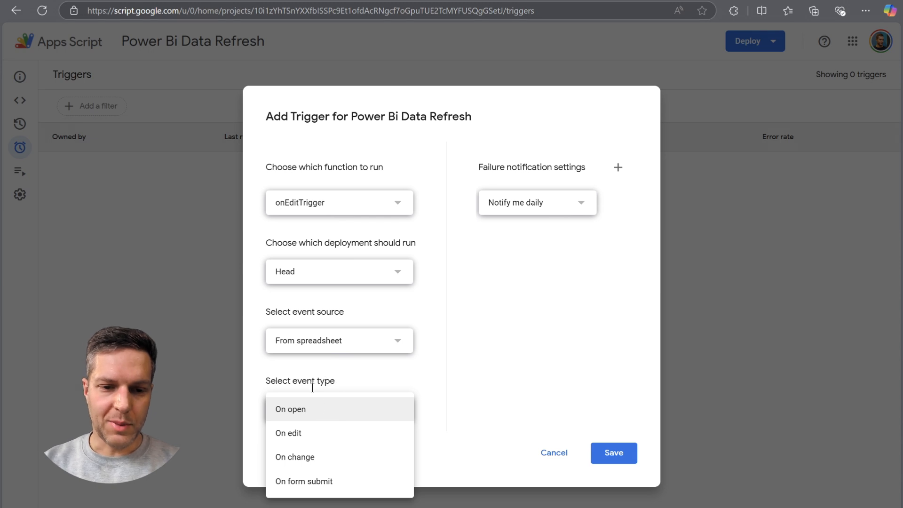
{"action": "left_click", "coordinate": [318, 436]}
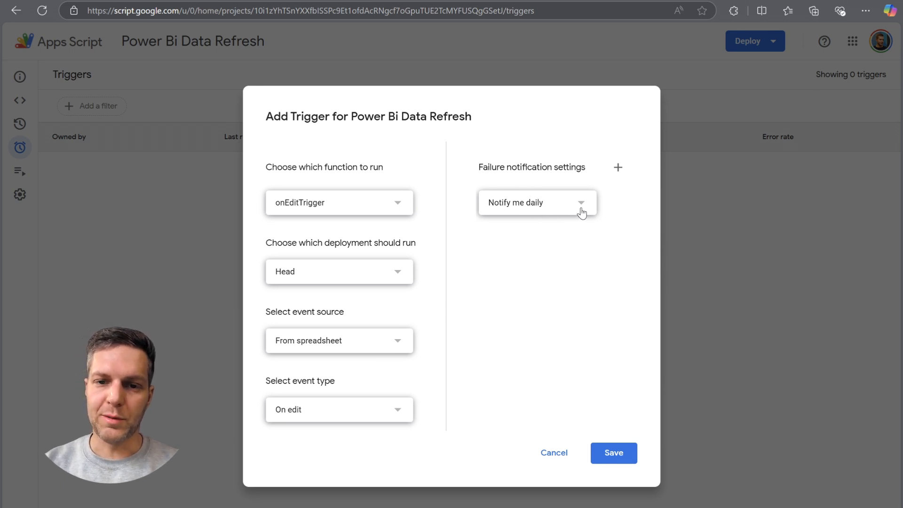
{"action": "left_click", "coordinate": [544, 212]}
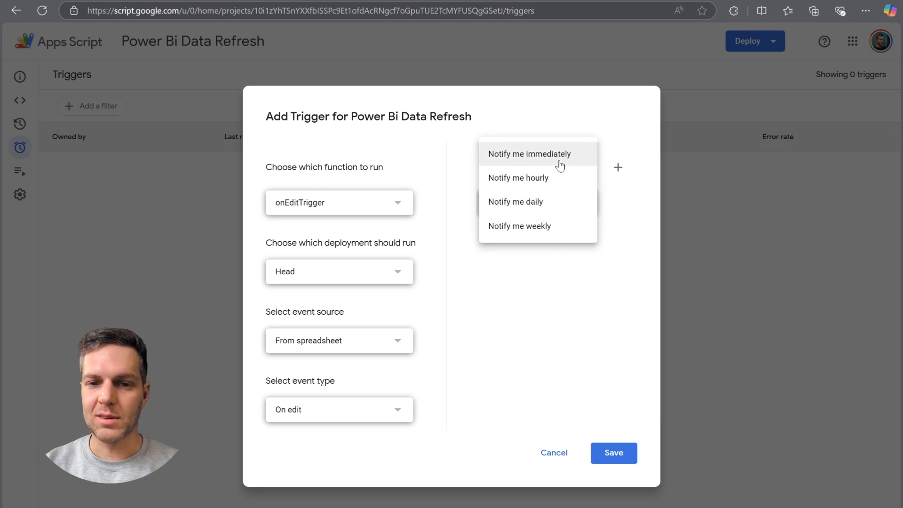
{"action": "left_click", "coordinate": [629, 235]}
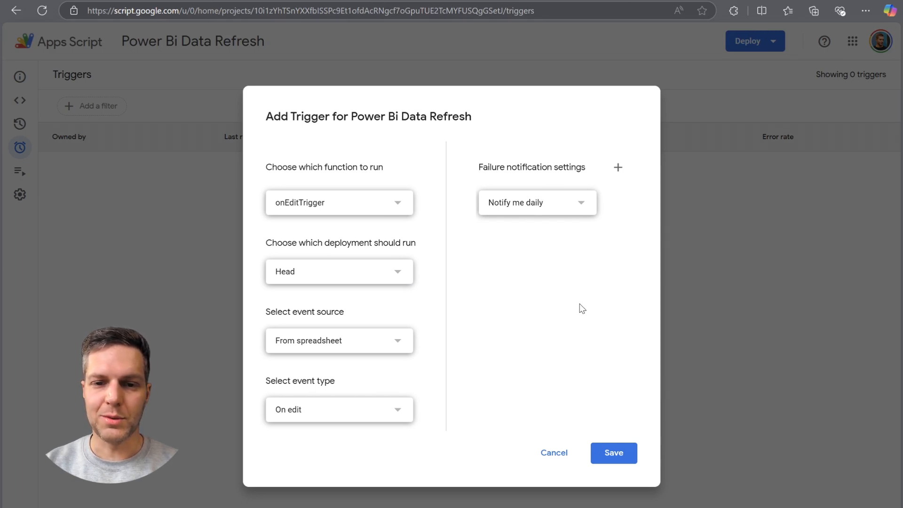
Save the trigger, choose the Google account, and continue past the unverified-app warning to authorize Power Bi Data Refresh.
{"action": "left_click", "coordinate": [607, 454]}
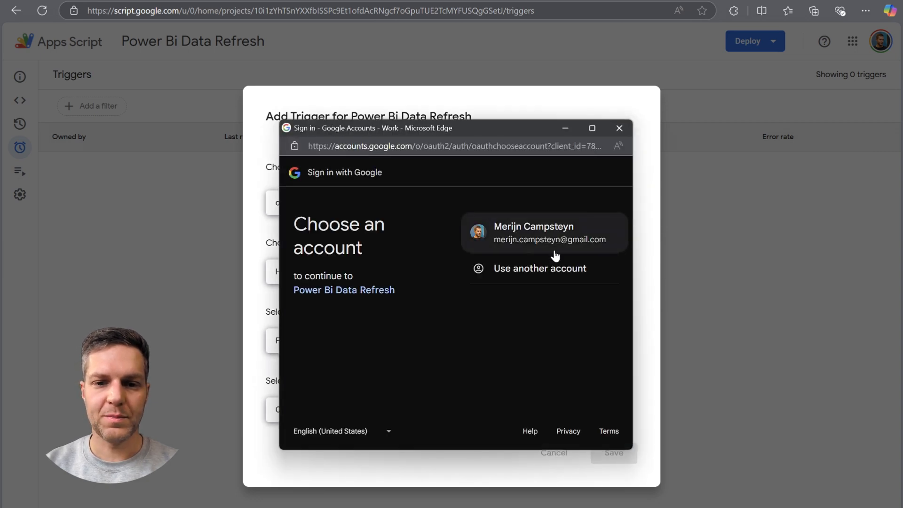
{"action": "left_click", "coordinate": [517, 227]}
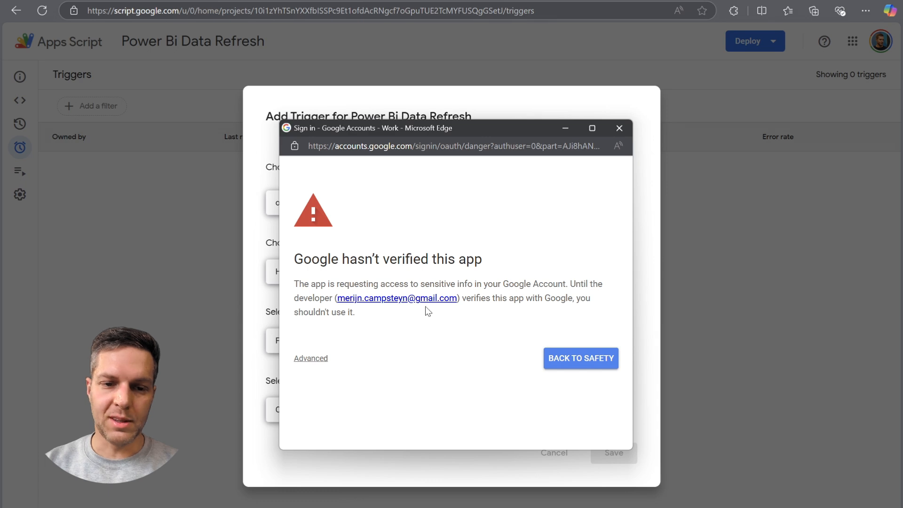
{"action": "left_click", "coordinate": [307, 360]}
{"action": "scroll", "coordinate": [381, 338], "scroll_direction": "down", "scroll_amount": 1}
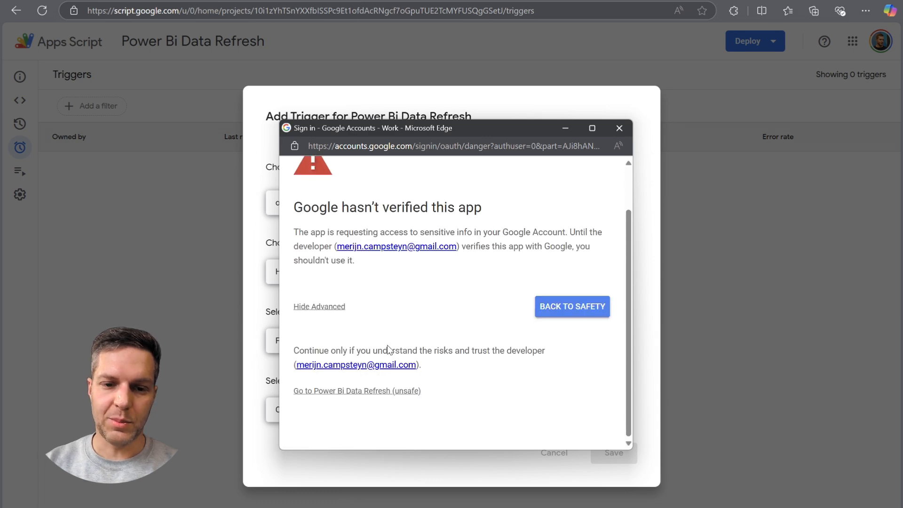
{"action": "left_click", "coordinate": [386, 392]}
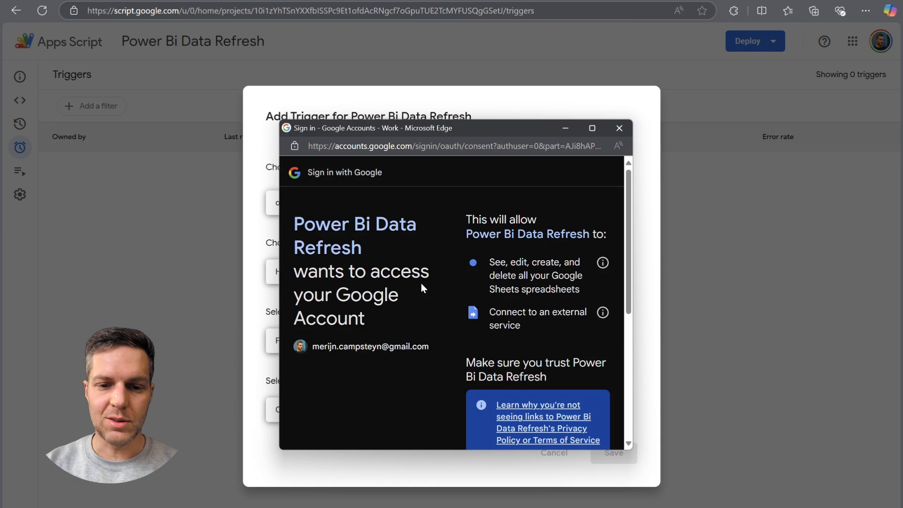
{"action": "scroll", "coordinate": [462, 216], "scroll_direction": "down", "scroll_amount": 5}
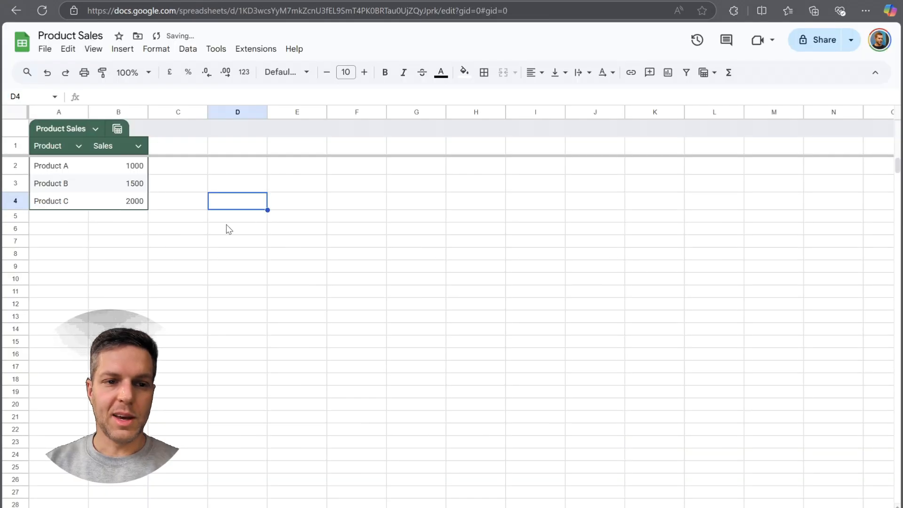
In the Product Sales Google Sheet, add a row below Product C for Product D with sales of 3000.
{"action": "left_click", "coordinate": [57, 218]}
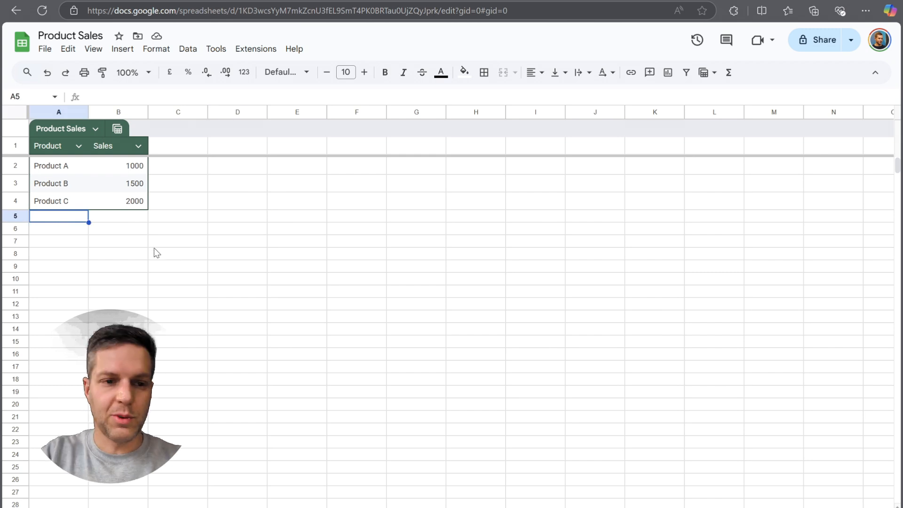
{"action": "type", "text": "P"}
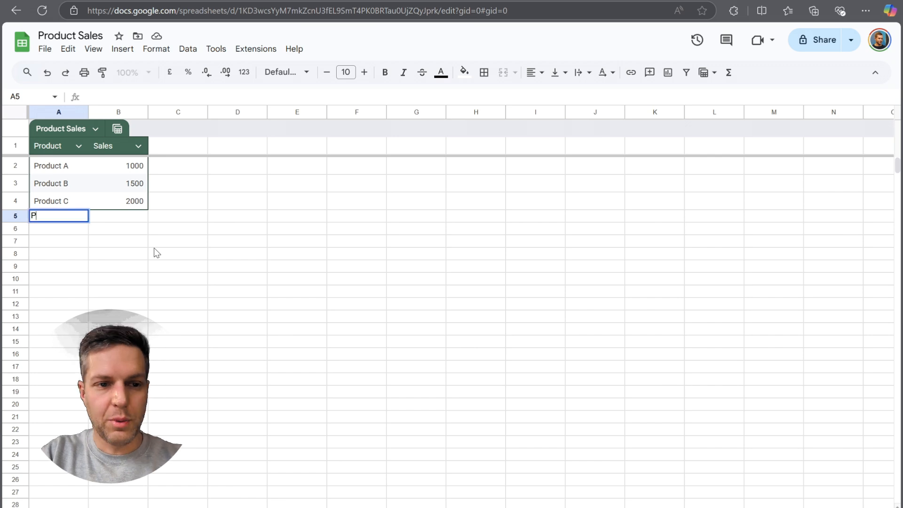
{"action": "type", "text": "roduct D"}
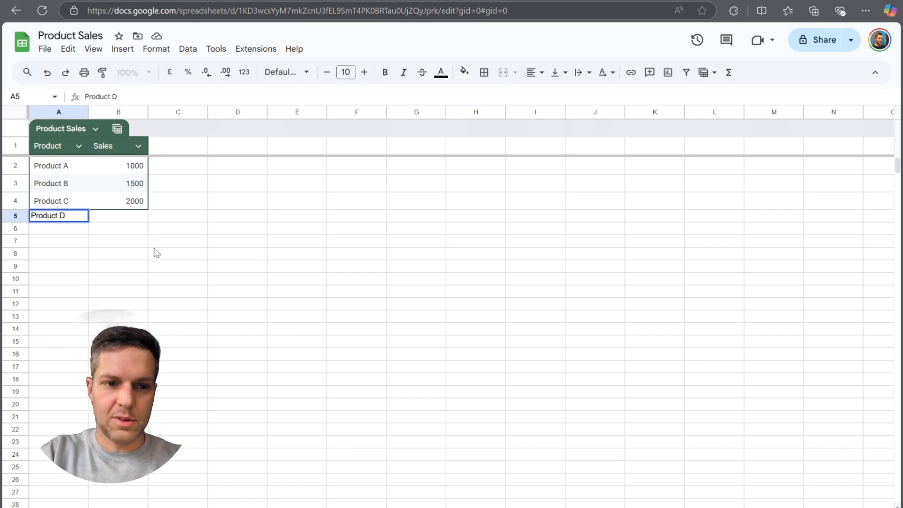
{"action": "key", "text": "Tab"}
{"action": "type", "text": "3000"}
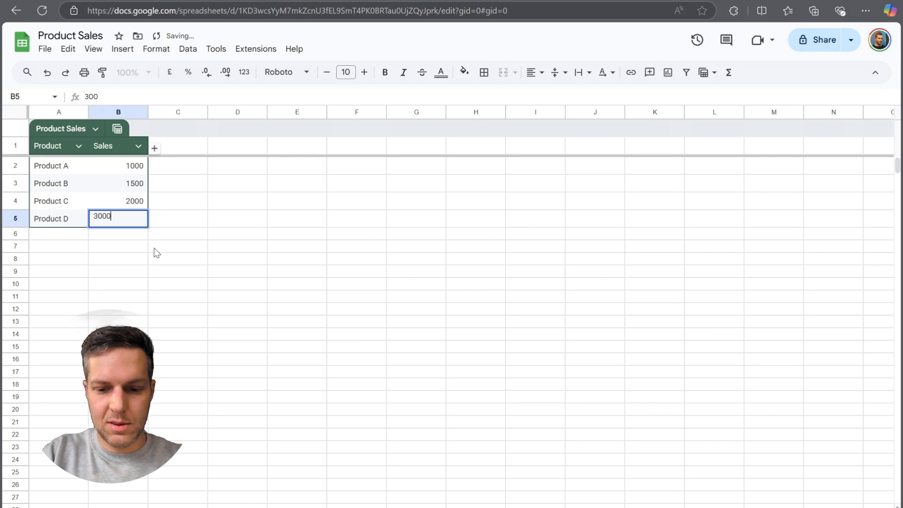
{"action": "key", "text": "Return"}
Add another row below Product D for "Prodyct E" with sales of 4000.
{"action": "key", "text": "Left"}
{"action": "type", "text": "P"}
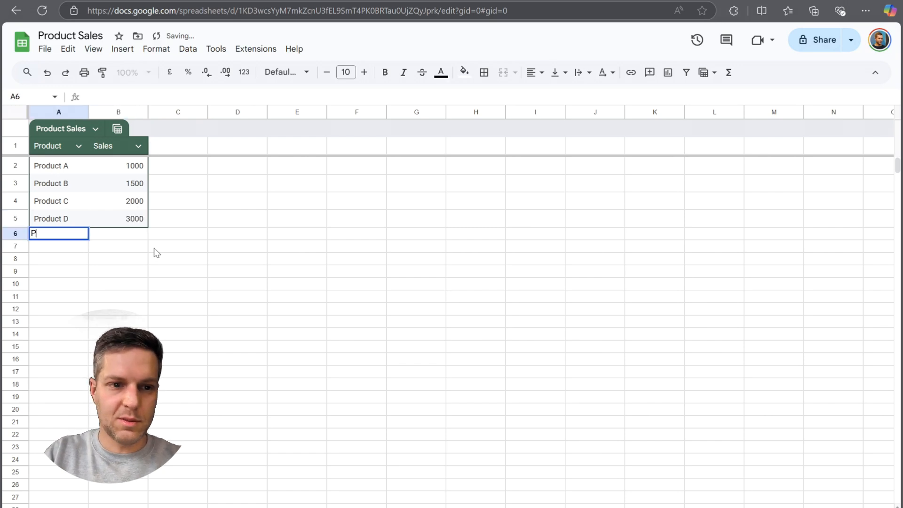
{"action": "type", "text": "rodyct E"}
{"action": "key", "text": "Tab"}
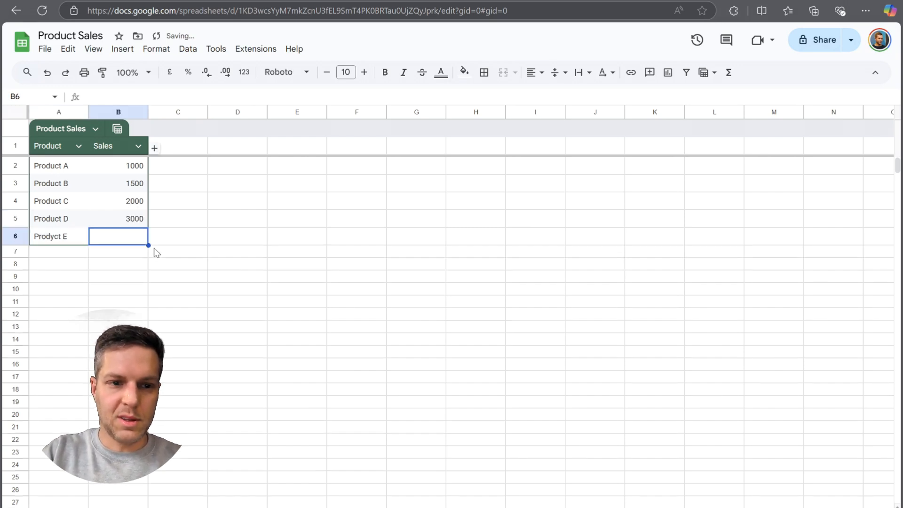
{"action": "type", "text": "4000"}
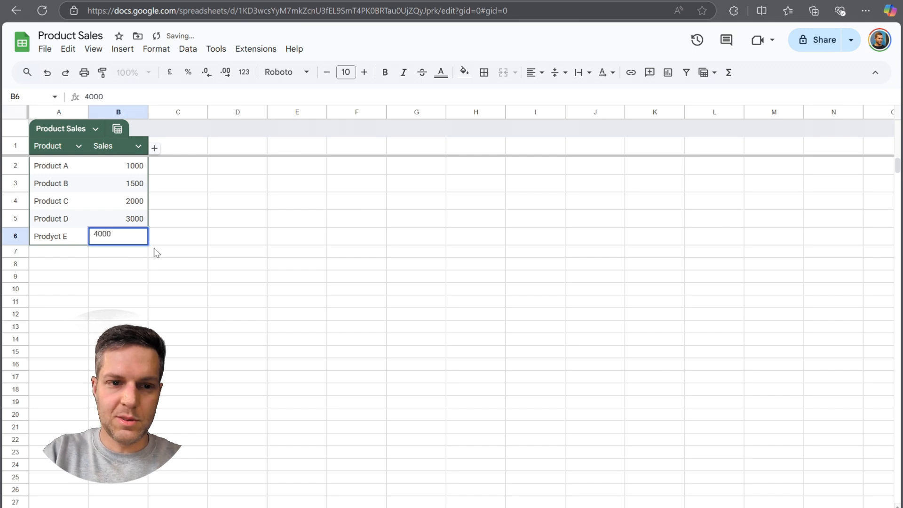
{"action": "key", "text": "Return"}
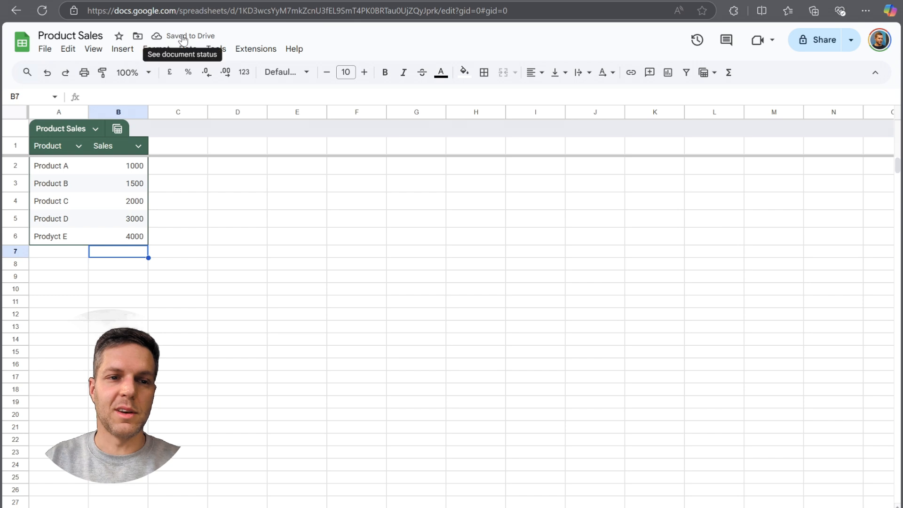
Return to the Apps Script triggers and open the list of executions for the onEditTrigger trigger.
{"action": "left_click", "coordinate": [174, 217]}
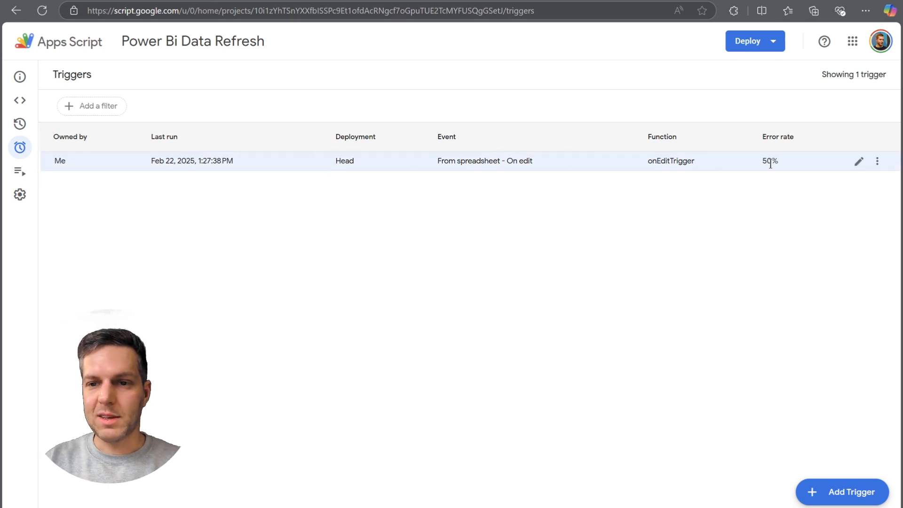
{"action": "left_click", "coordinate": [876, 162]}
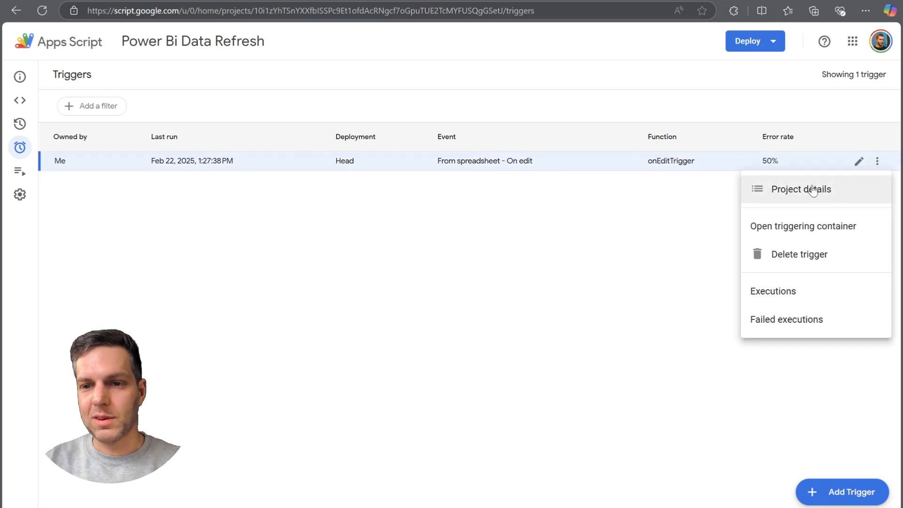
{"action": "left_click", "coordinate": [798, 295]}
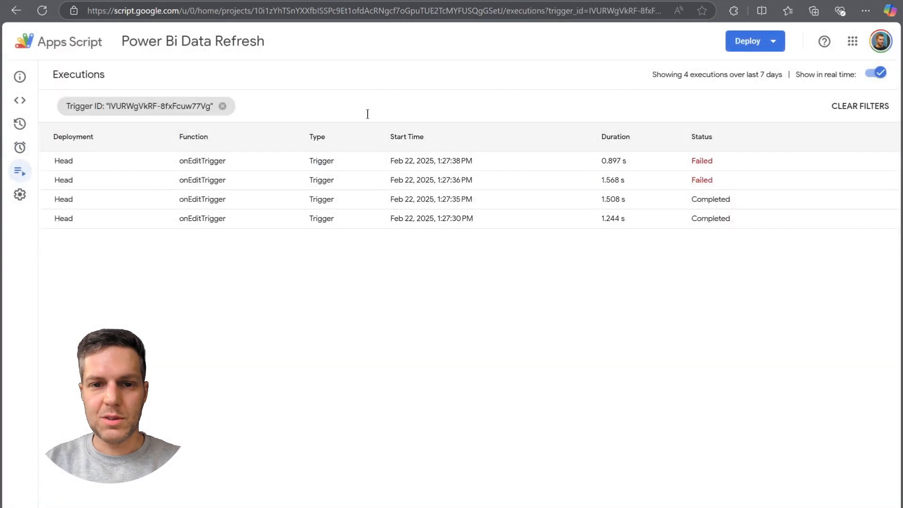
Expand the most recent failed onEditTrigger execution and read the error details in its cloud logs.
{"action": "left_click", "coordinate": [489, 168]}
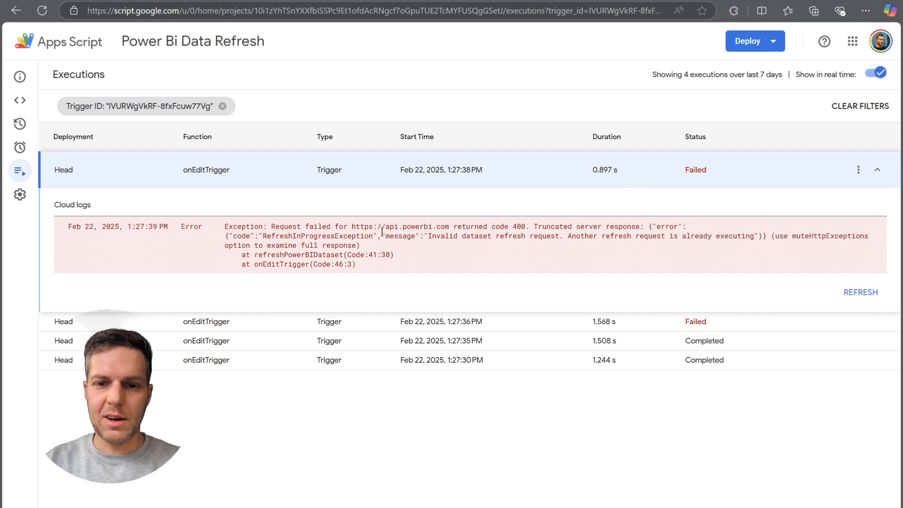
{"action": "left_click_drag", "start_coordinate": [272, 236], "coordinate": [443, 256]}
{"action": "left_click_drag", "start_coordinate": [327, 235], "coordinate": [443, 254]}
{"action": "left_click", "coordinate": [399, 253]}
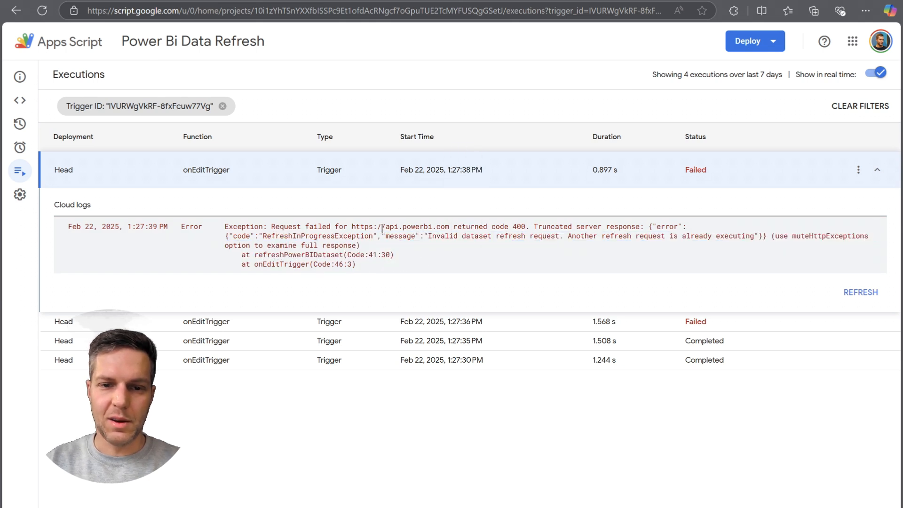
{"action": "left_click_drag", "start_coordinate": [356, 237], "coordinate": [576, 253]}
{"action": "left_click_drag", "start_coordinate": [586, 240], "coordinate": [471, 247]}
{"action": "left_click", "coordinate": [496, 262]}
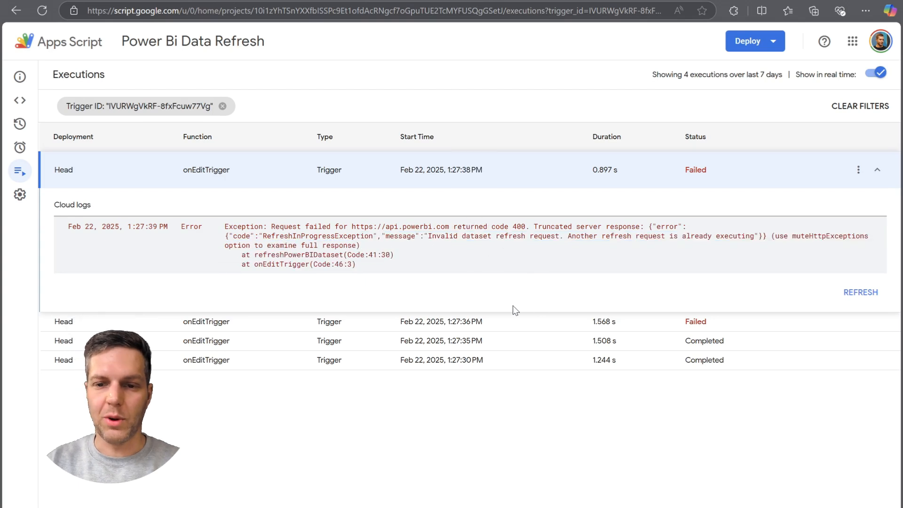
Examine the cloud logs of the earlier failed and completed onEditTrigger executions, and go back to the script editor.
{"action": "left_click", "coordinate": [494, 330]}
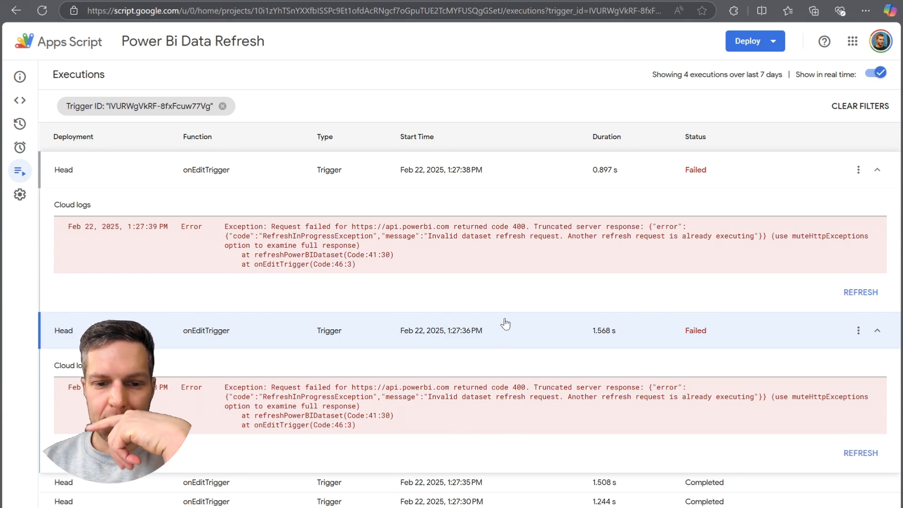
{"action": "left_click", "coordinate": [530, 478]}
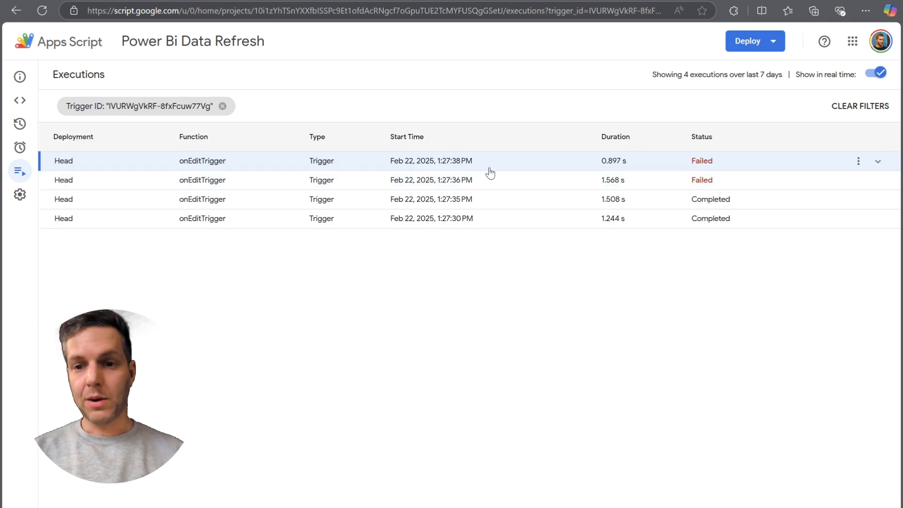
{"action": "left_click", "coordinate": [450, 203]}
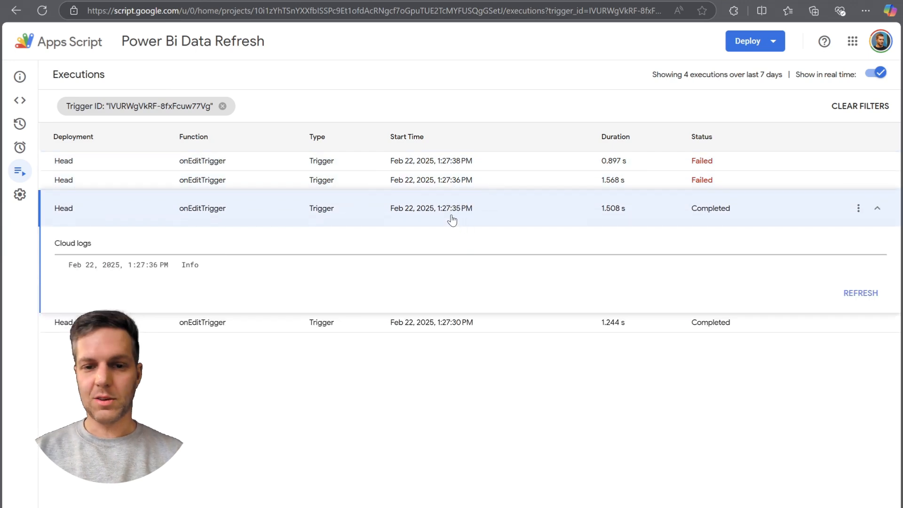
{"action": "left_click", "coordinate": [463, 184]}
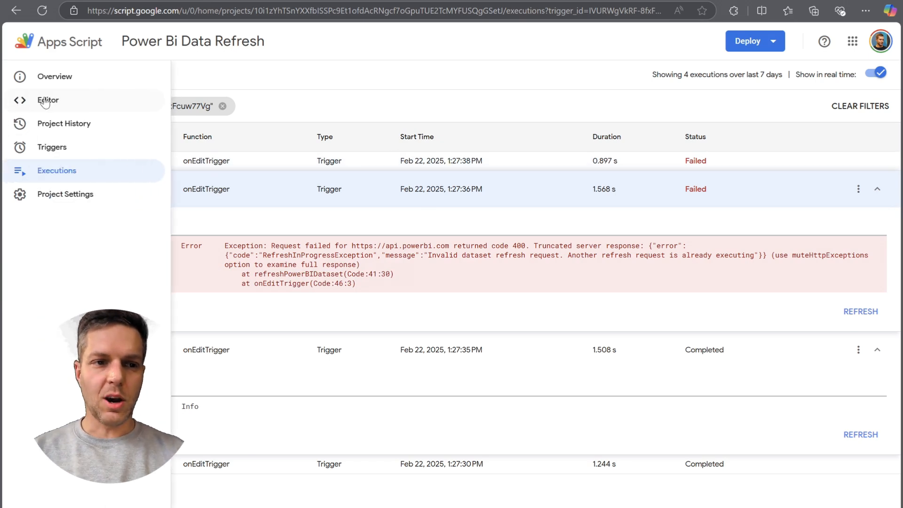
{"action": "left_click", "coordinate": [45, 101]}
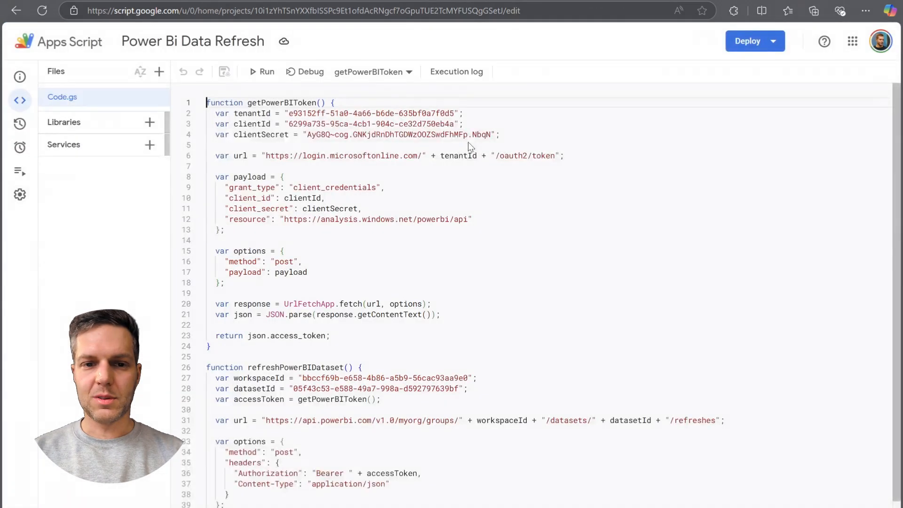
Replace the script with the pasted version that adds a 5-minute cooldown to onEditTrigger and a checkPendingRefresh function, review it, and save the project.
{"action": "scroll", "coordinate": [465, 256], "scroll_direction": "down", "scroll_amount": 2}
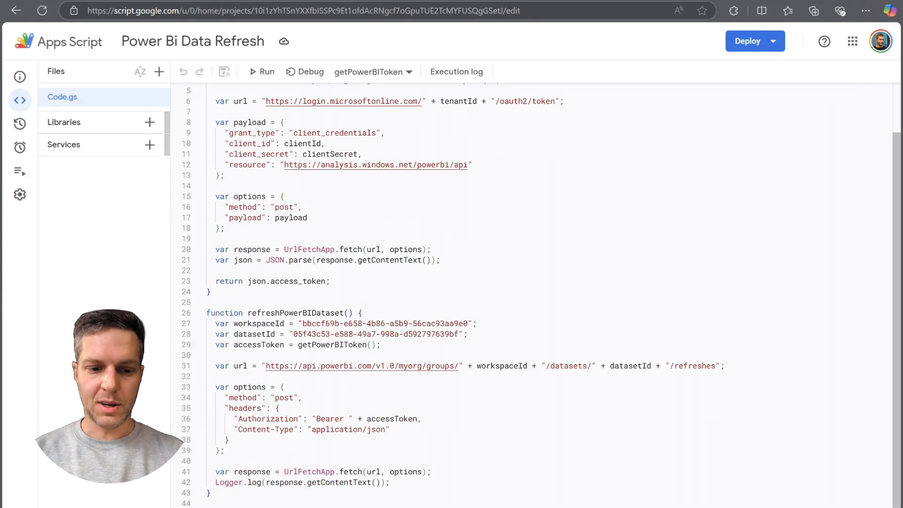
{"action": "key", "text": "ctrl+v"}
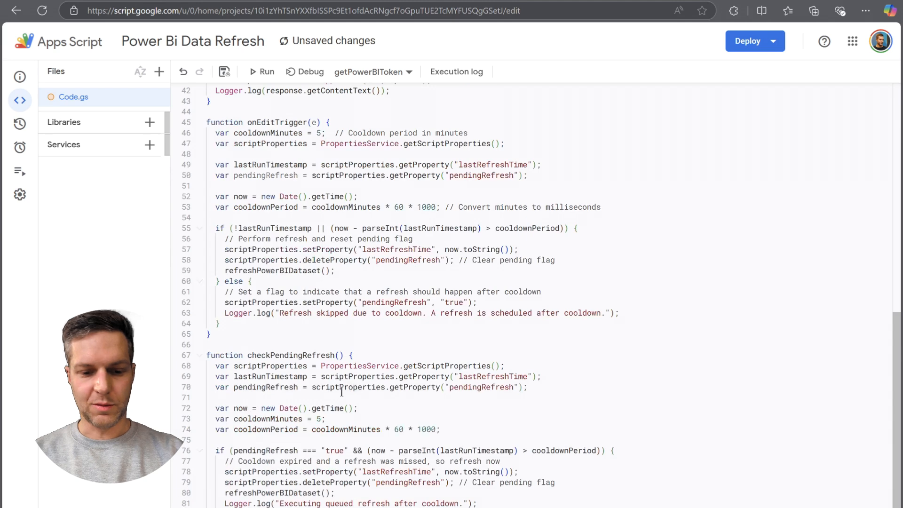
{"action": "scroll", "coordinate": [342, 390], "scroll_direction": "up", "scroll_amount": 3}
{"action": "scroll", "coordinate": [342, 390], "scroll_direction": "down", "scroll_amount": 2}
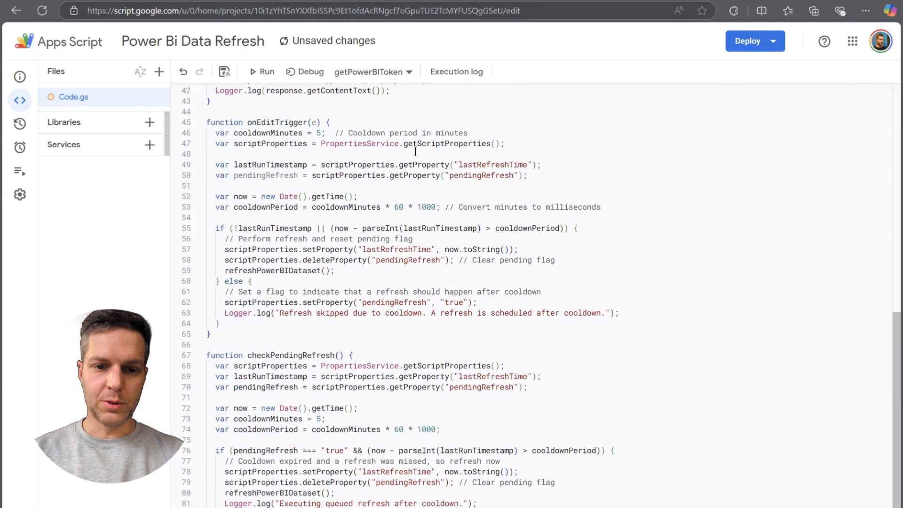
{"action": "left_click", "coordinate": [385, 133]}
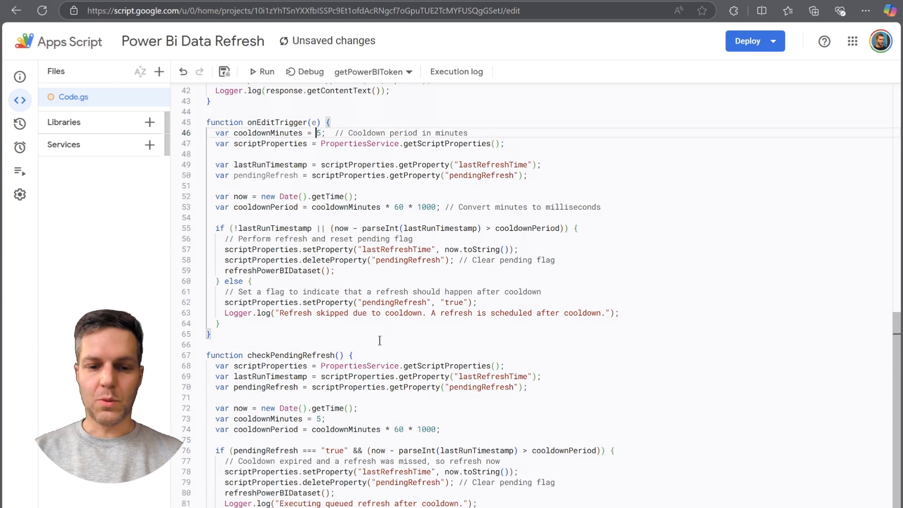
{"action": "left_click", "coordinate": [377, 354]}
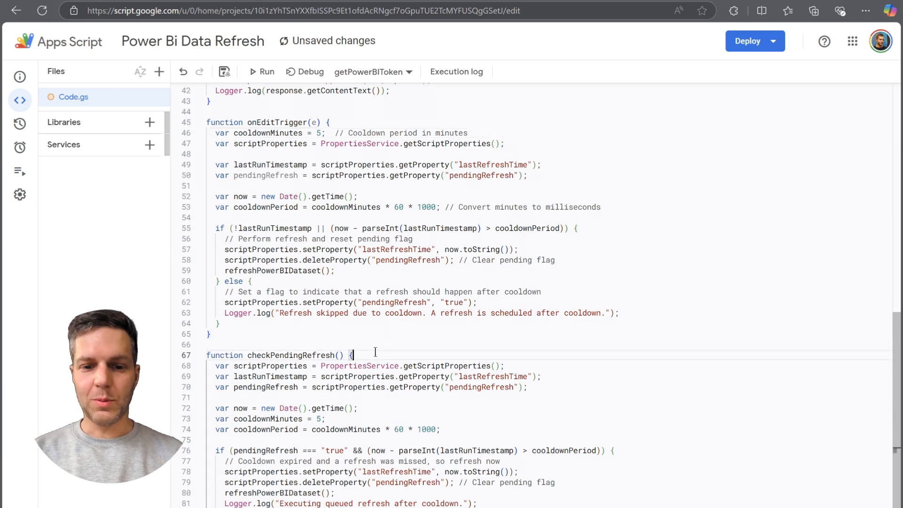
{"action": "left_click", "coordinate": [317, 217]}
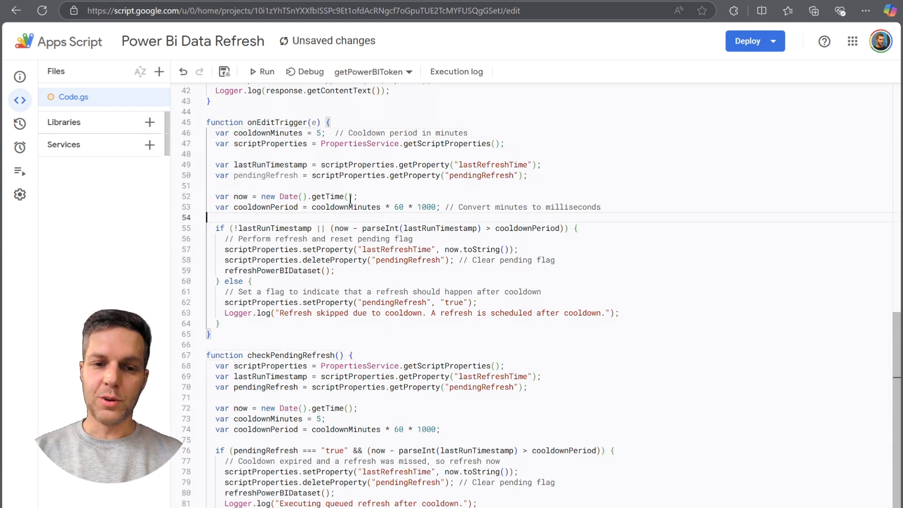
{"action": "left_click", "coordinate": [375, 197]}
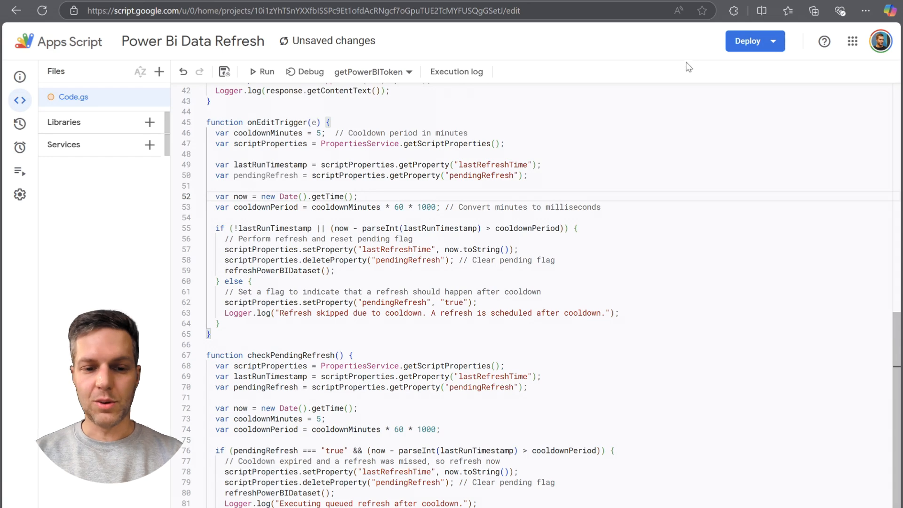
{"action": "left_click", "coordinate": [225, 72]}
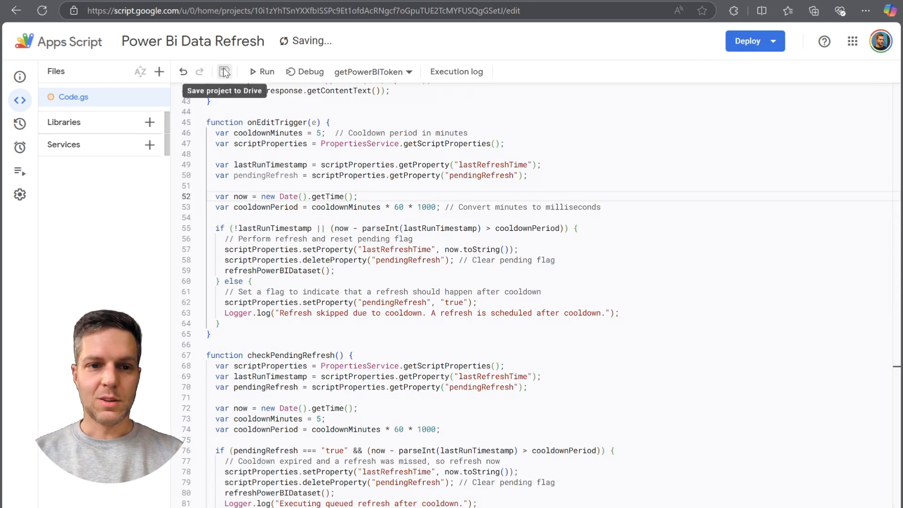
{"action": "left_click", "coordinate": [753, 46]}
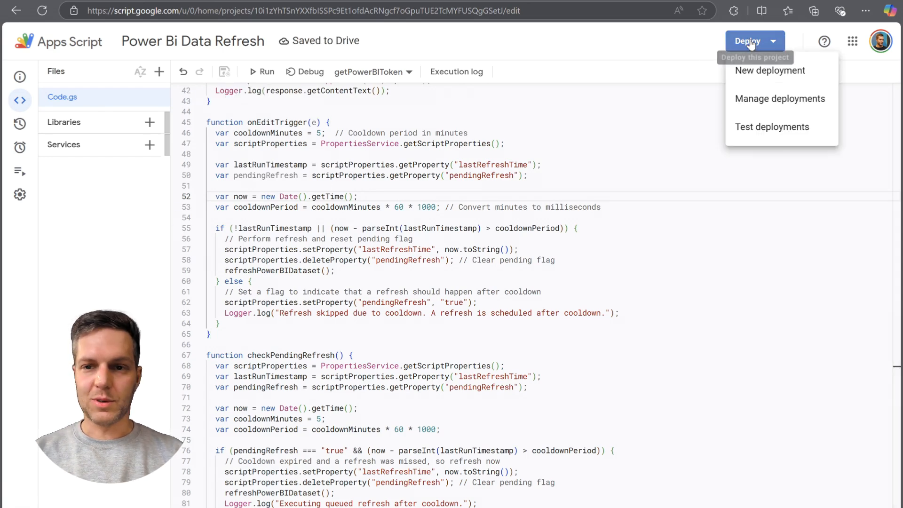
{"action": "left_click", "coordinate": [752, 71]}
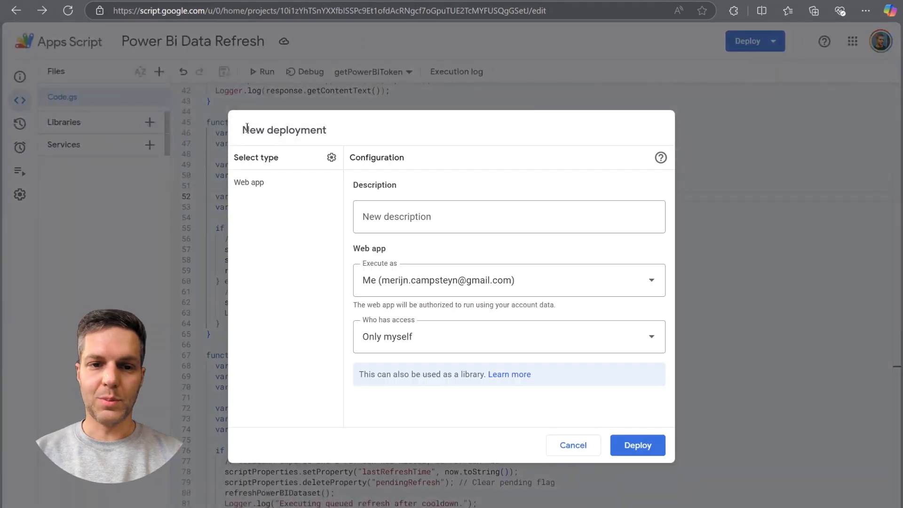
{"action": "left_click", "coordinate": [404, 211]}
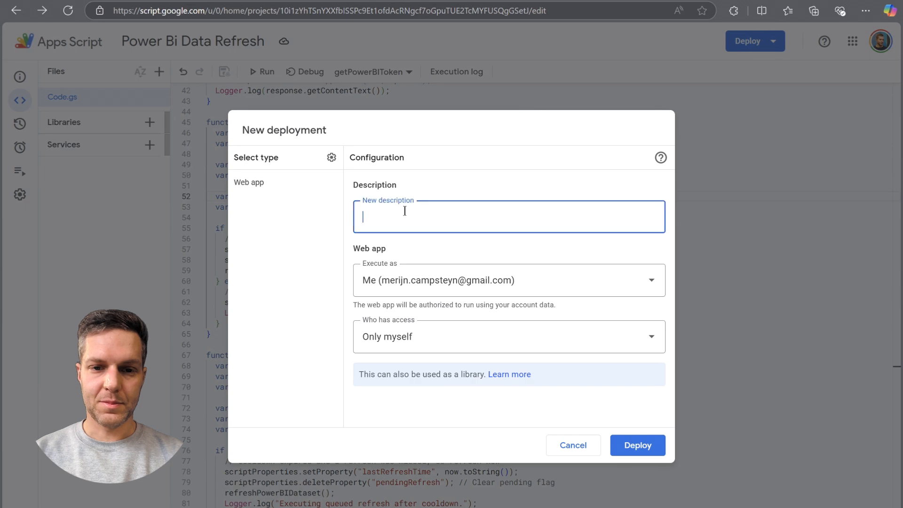
{"action": "key", "text": "Escape"}
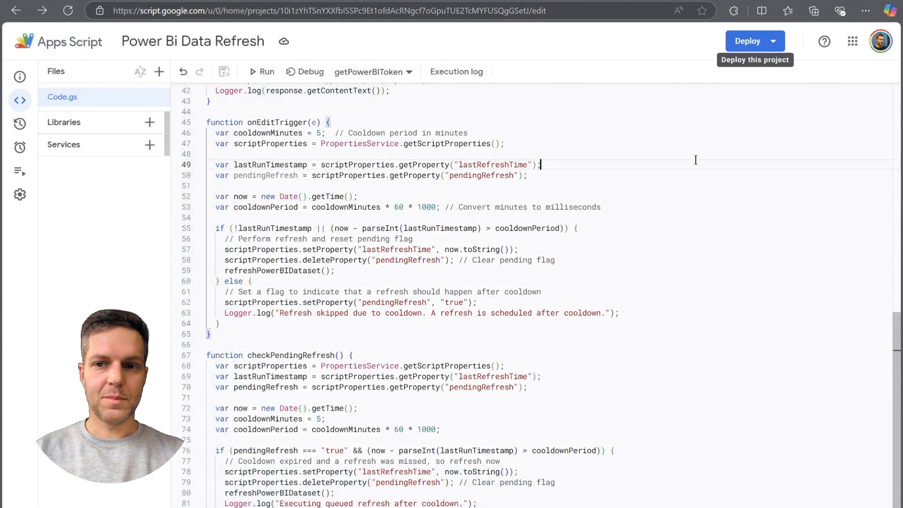
Look over the refresh functions in the script and open the project's list of executions.
{"action": "scroll", "coordinate": [564, 228], "scroll_direction": "up", "scroll_amount": 3}
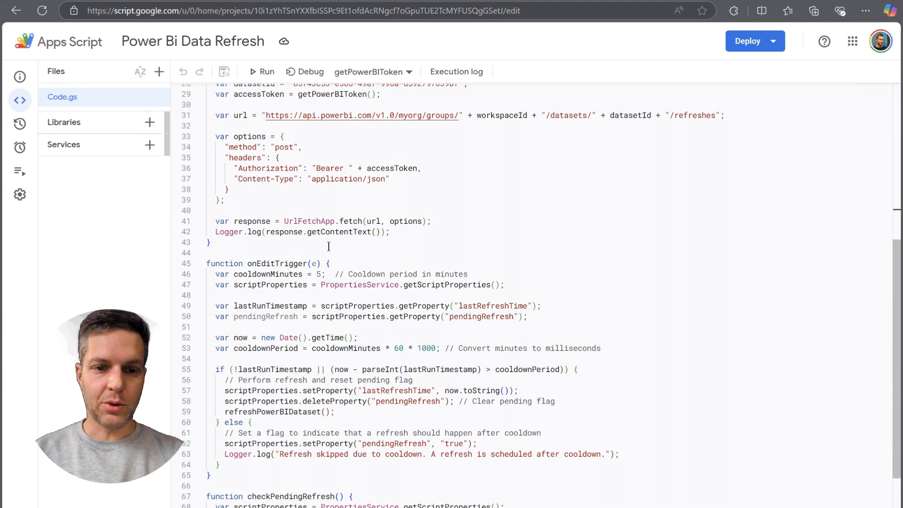
{"action": "left_click", "coordinate": [347, 256]}
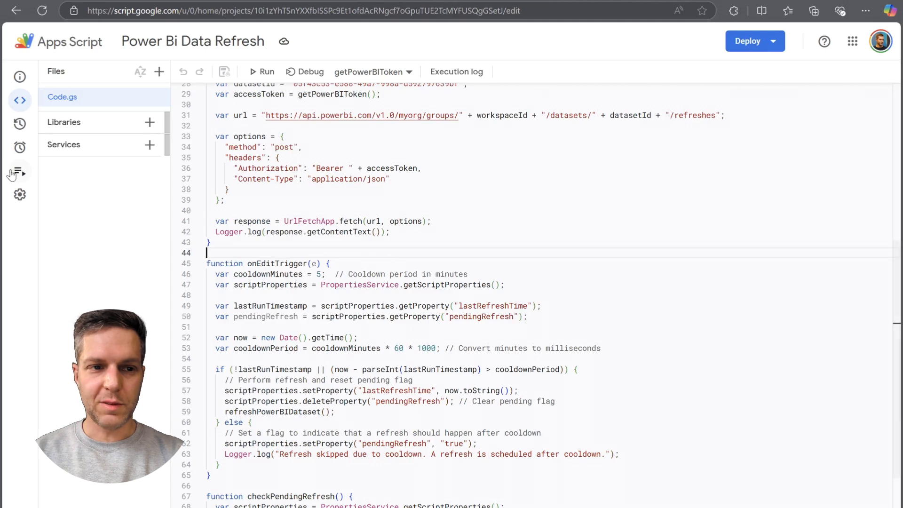
{"action": "mouse_move", "coordinate": [19, 170]}
{"action": "left_click", "coordinate": [94, 174]}
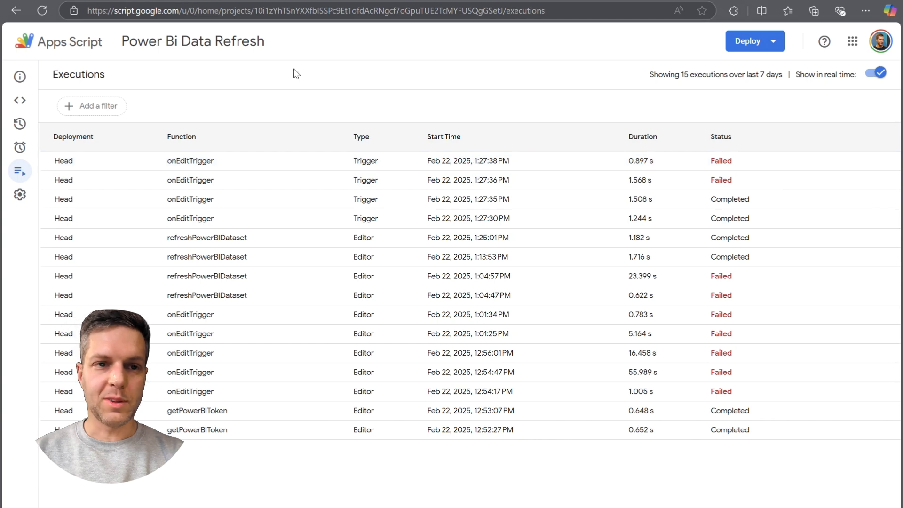
Switch to the Product Sales sheet in Google Sheets and correct the misspelled name in A6 to "Product E".
{"action": "left_click", "coordinate": [120, 1]}
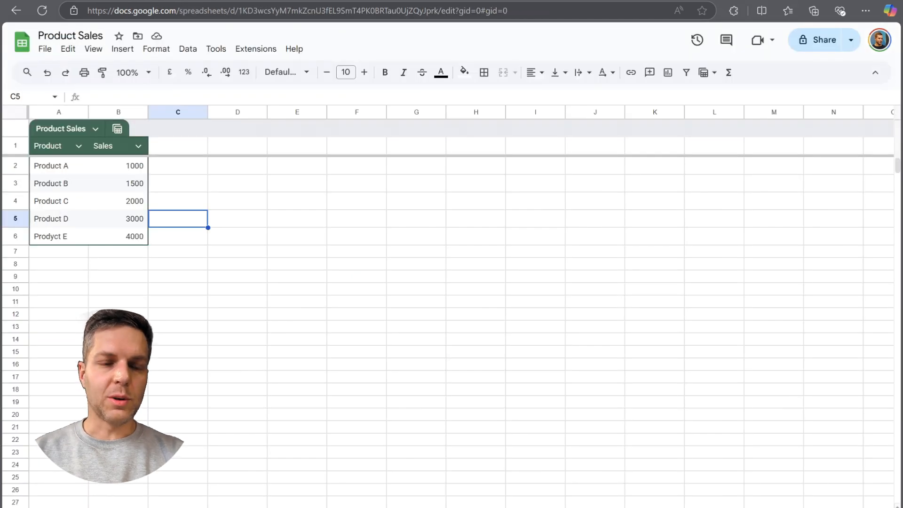
{"action": "left_click", "coordinate": [62, 239]}
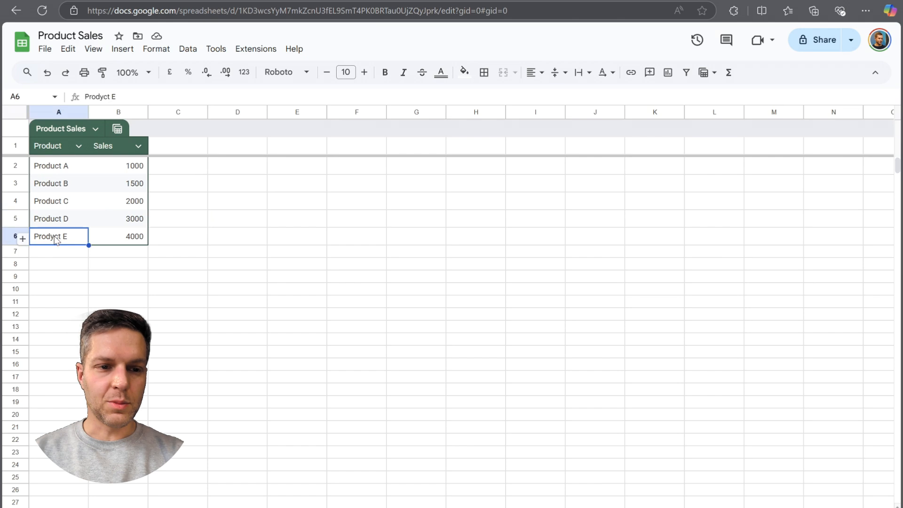
{"action": "double_click", "coordinate": [53, 237]}
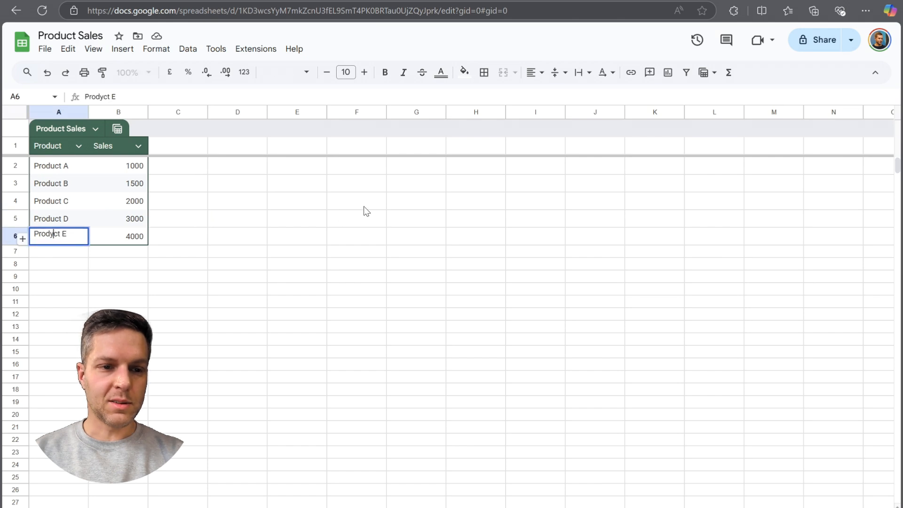
{"action": "key", "text": "BackSpace"}
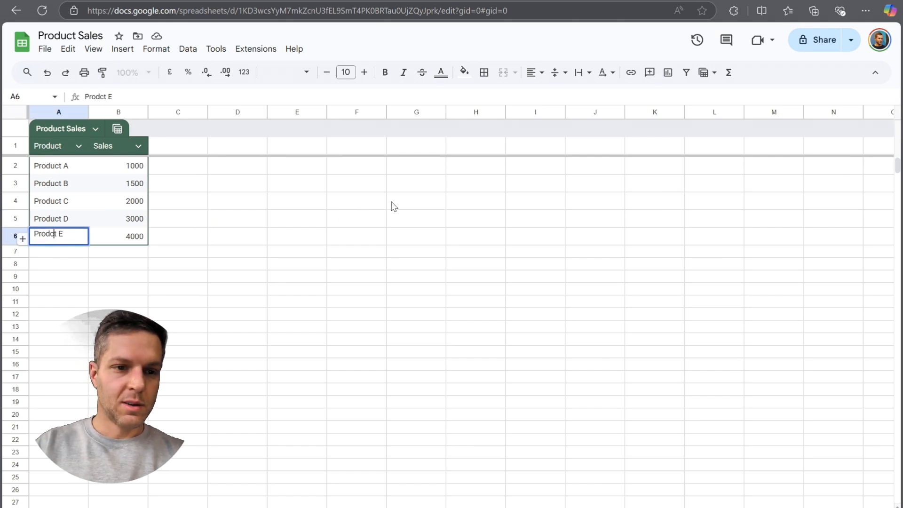
{"action": "type", "text": "u"}
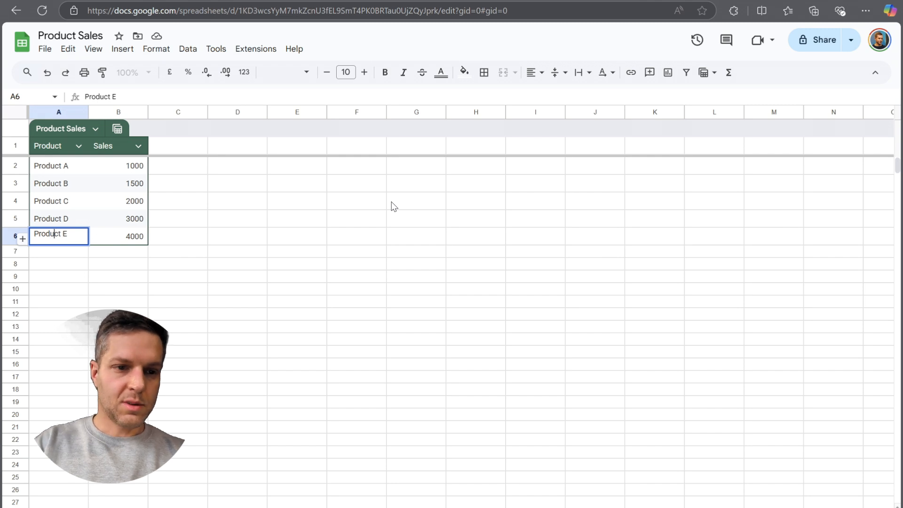
{"action": "key", "text": "Return"}
Add a row below Product E for "Product F" with sales of 4500.
{"action": "type", "text": "Product F"}
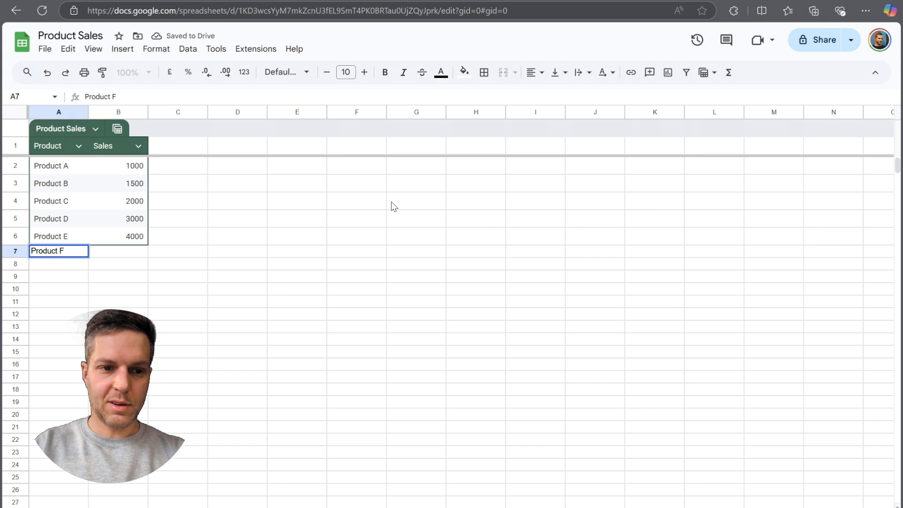
{"action": "key", "text": "Tab"}
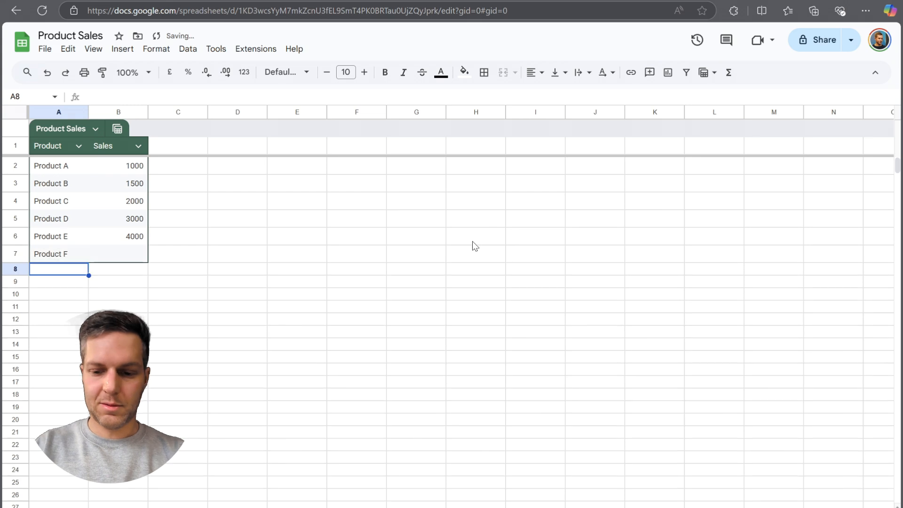
{"action": "type", "text": "4500"}
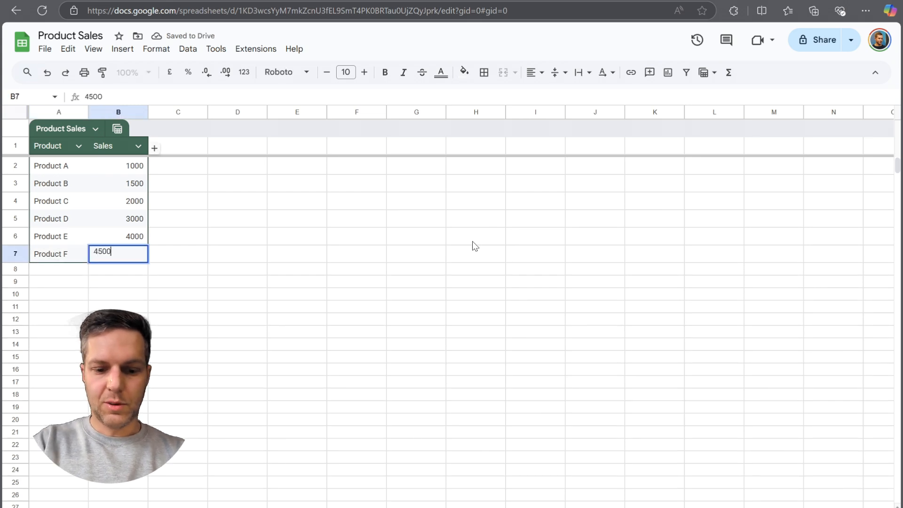
{"action": "key", "text": "Return"}
Add a row below Product F for "Product G" with sales of 5000.
{"action": "key", "text": "Left"}
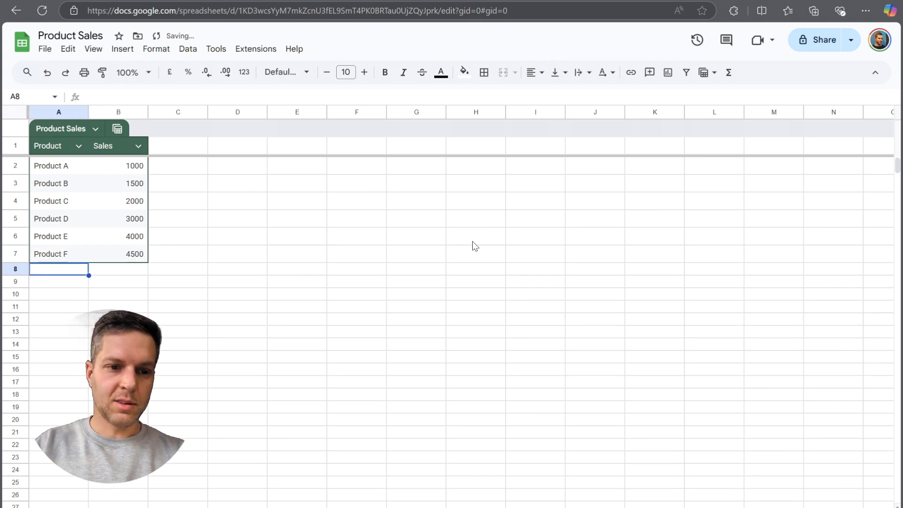
{"action": "type", "text": "Product G"}
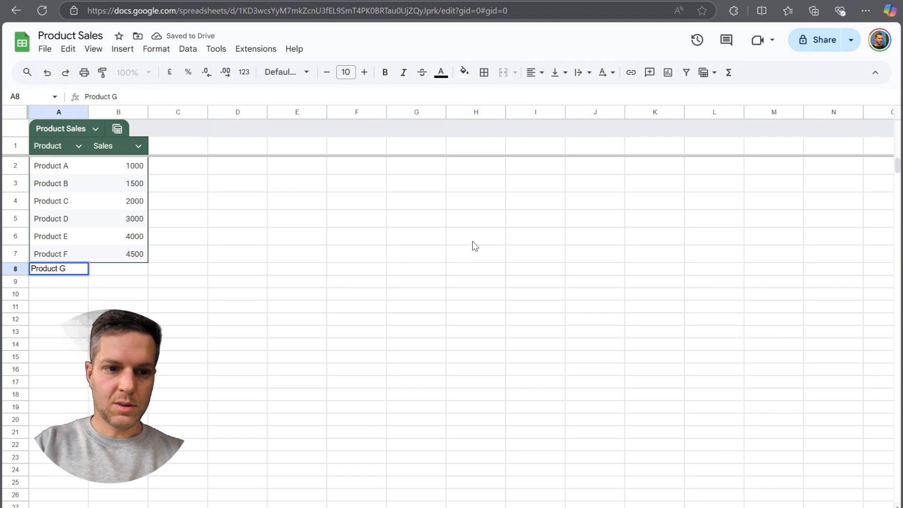
{"action": "key", "text": "Tab"}
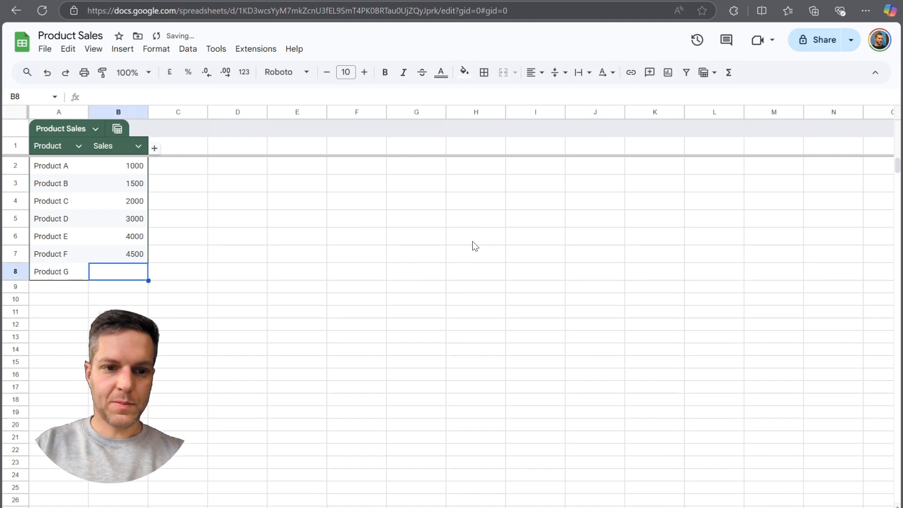
{"action": "type", "text": "5000"}
{"action": "key", "text": "Return"}
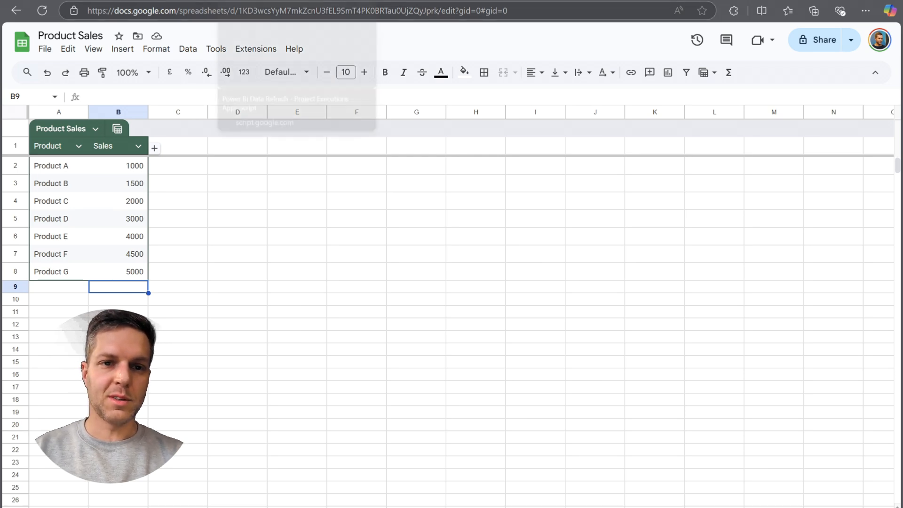
Switch to Power BI, reopen the Google Sheets semantic model's settings from its workspace, and check the refresh history.
{"action": "left_click", "coordinate": [270, 0]}
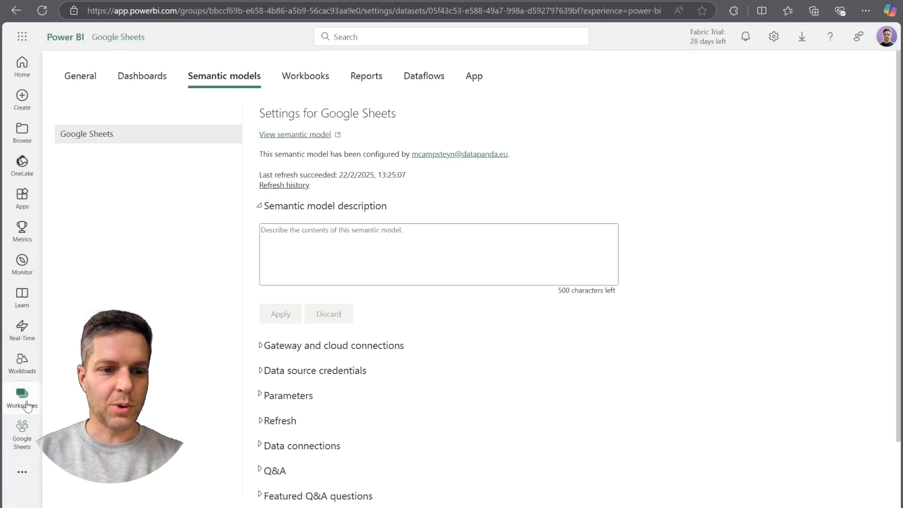
{"action": "left_click", "coordinate": [22, 396]}
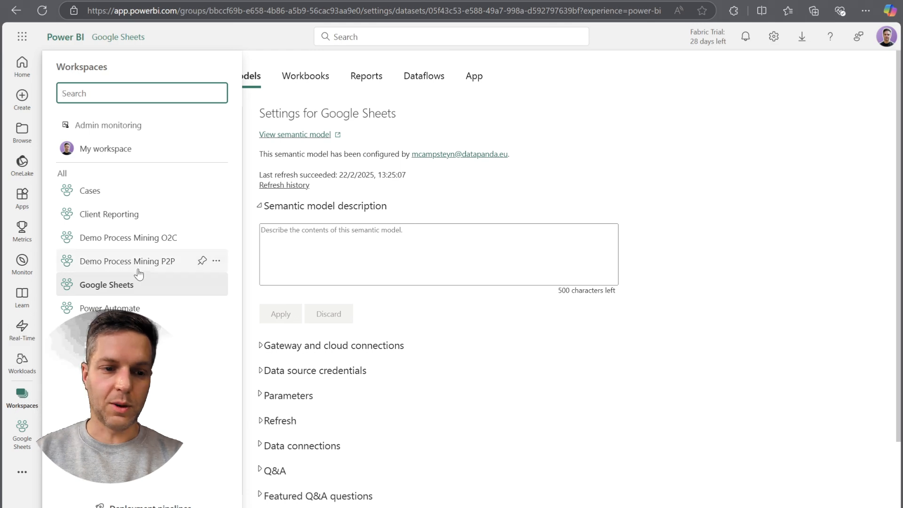
{"action": "left_click", "coordinate": [105, 286]}
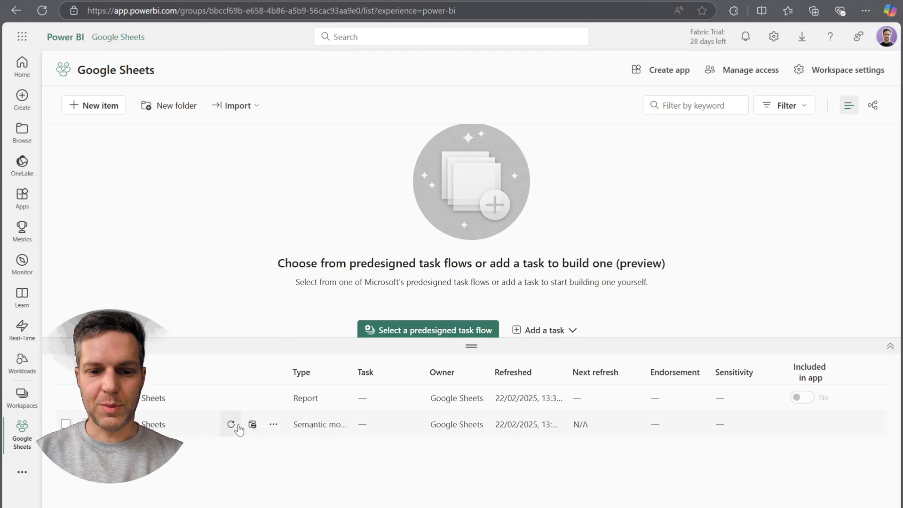
{"action": "left_click", "coordinate": [252, 424]}
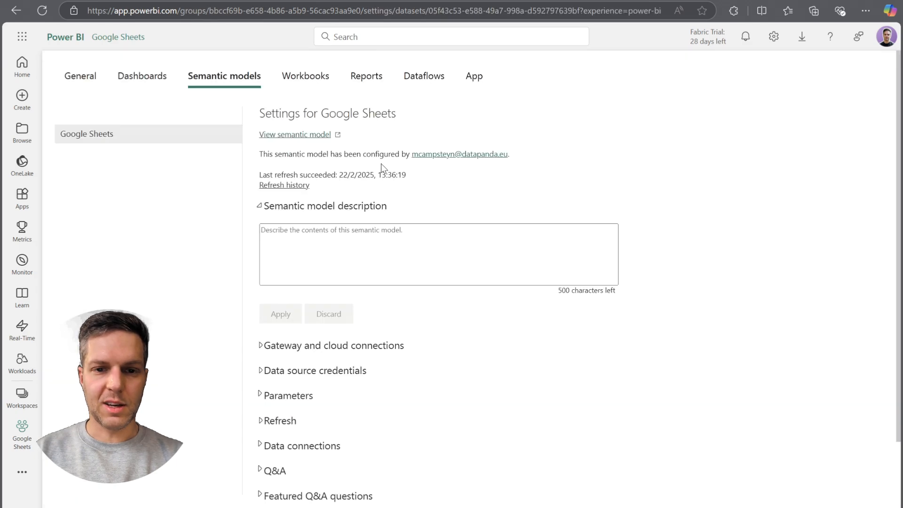
{"action": "left_click", "coordinate": [285, 185]}
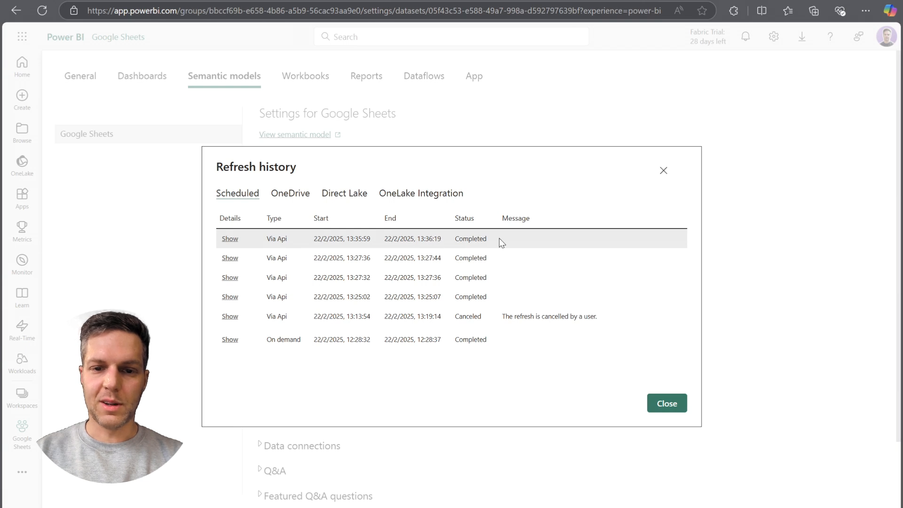
{"action": "left_click", "coordinate": [667, 403]}
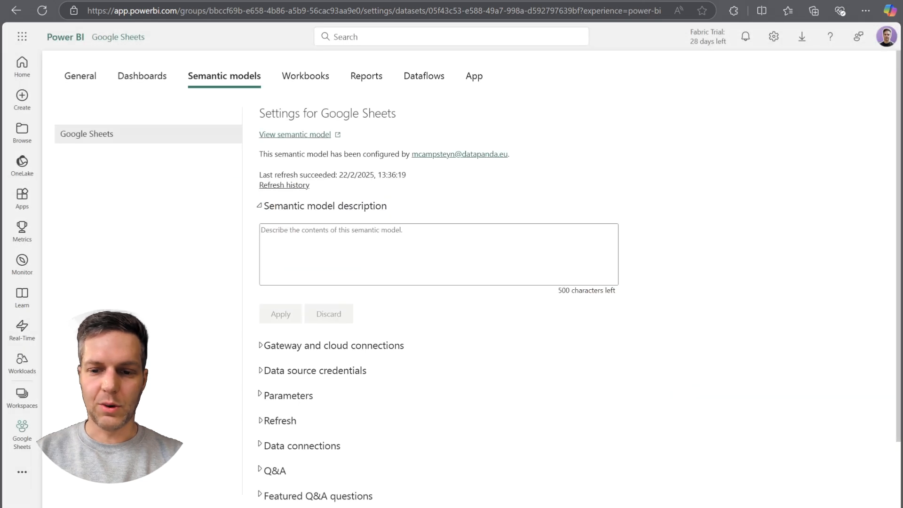
Open the Google Sheets report from its workspace and check the product sales table down to its last row.
{"action": "left_click", "coordinate": [22, 395]}
{"action": "left_click", "coordinate": [100, 288]}
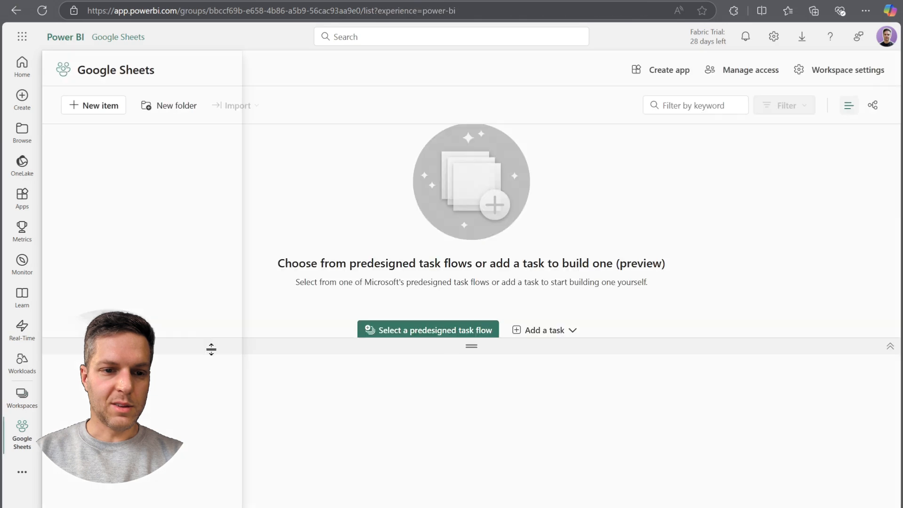
{"action": "left_click", "coordinate": [146, 399]}
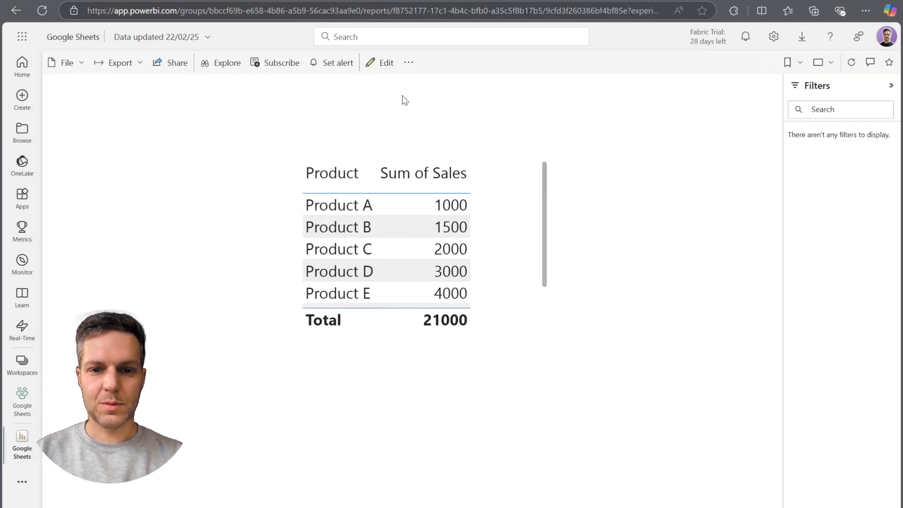
{"action": "scroll", "coordinate": [371, 235], "scroll_direction": "down", "scroll_amount": 3}
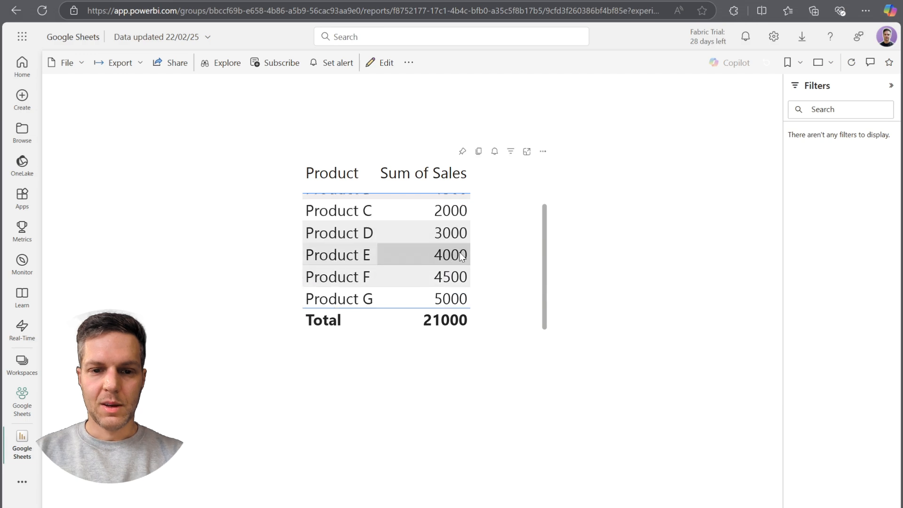